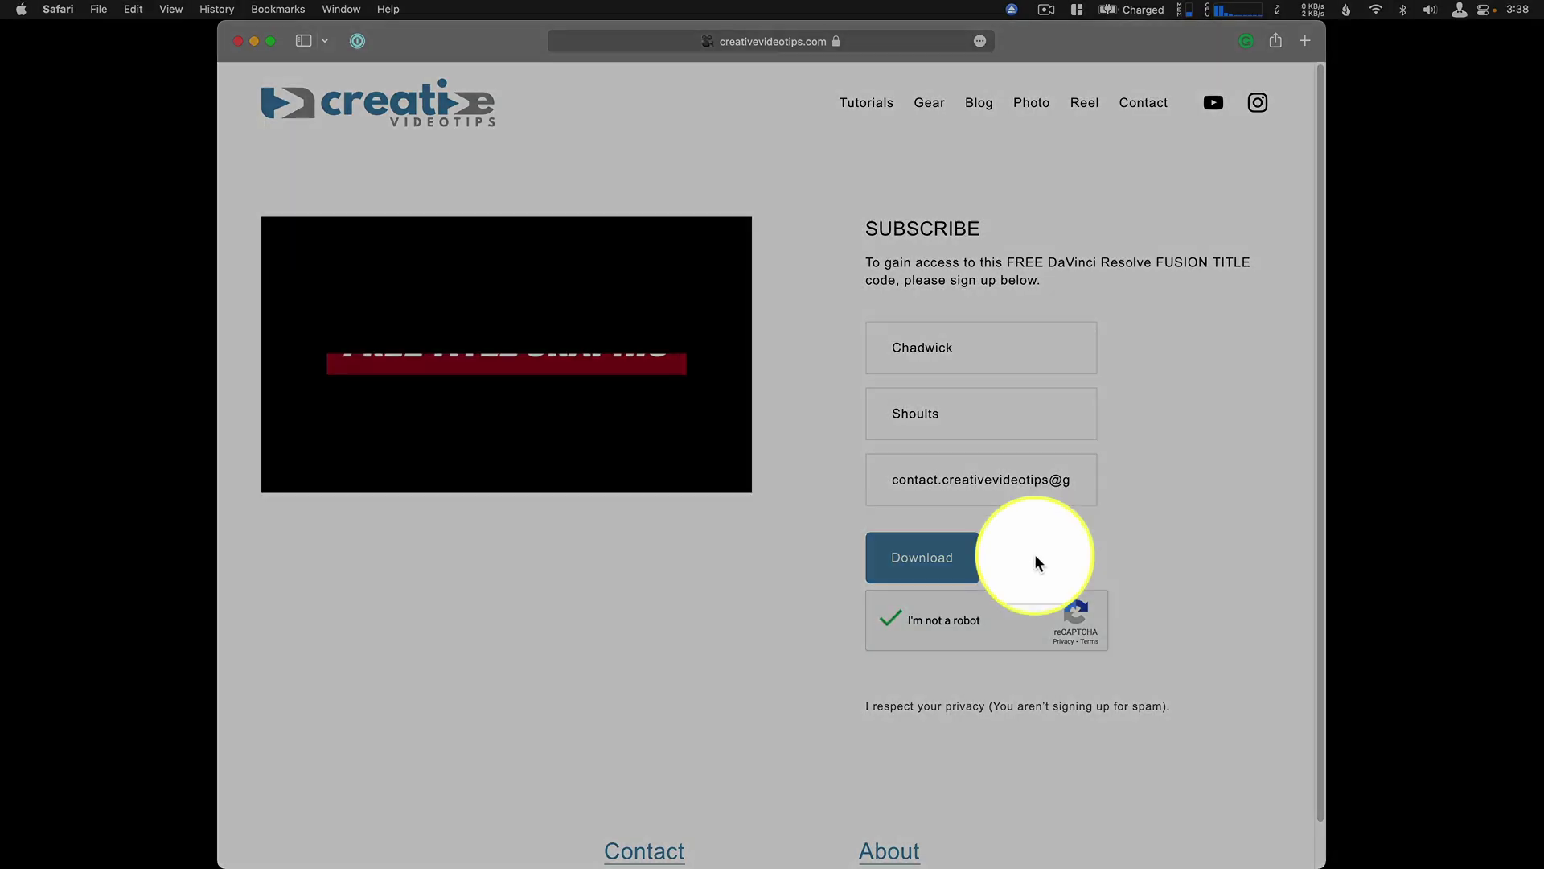
Step: Get the free title graphic download link and open the Rubik font family page on Google Fonts
left_click(952, 571)
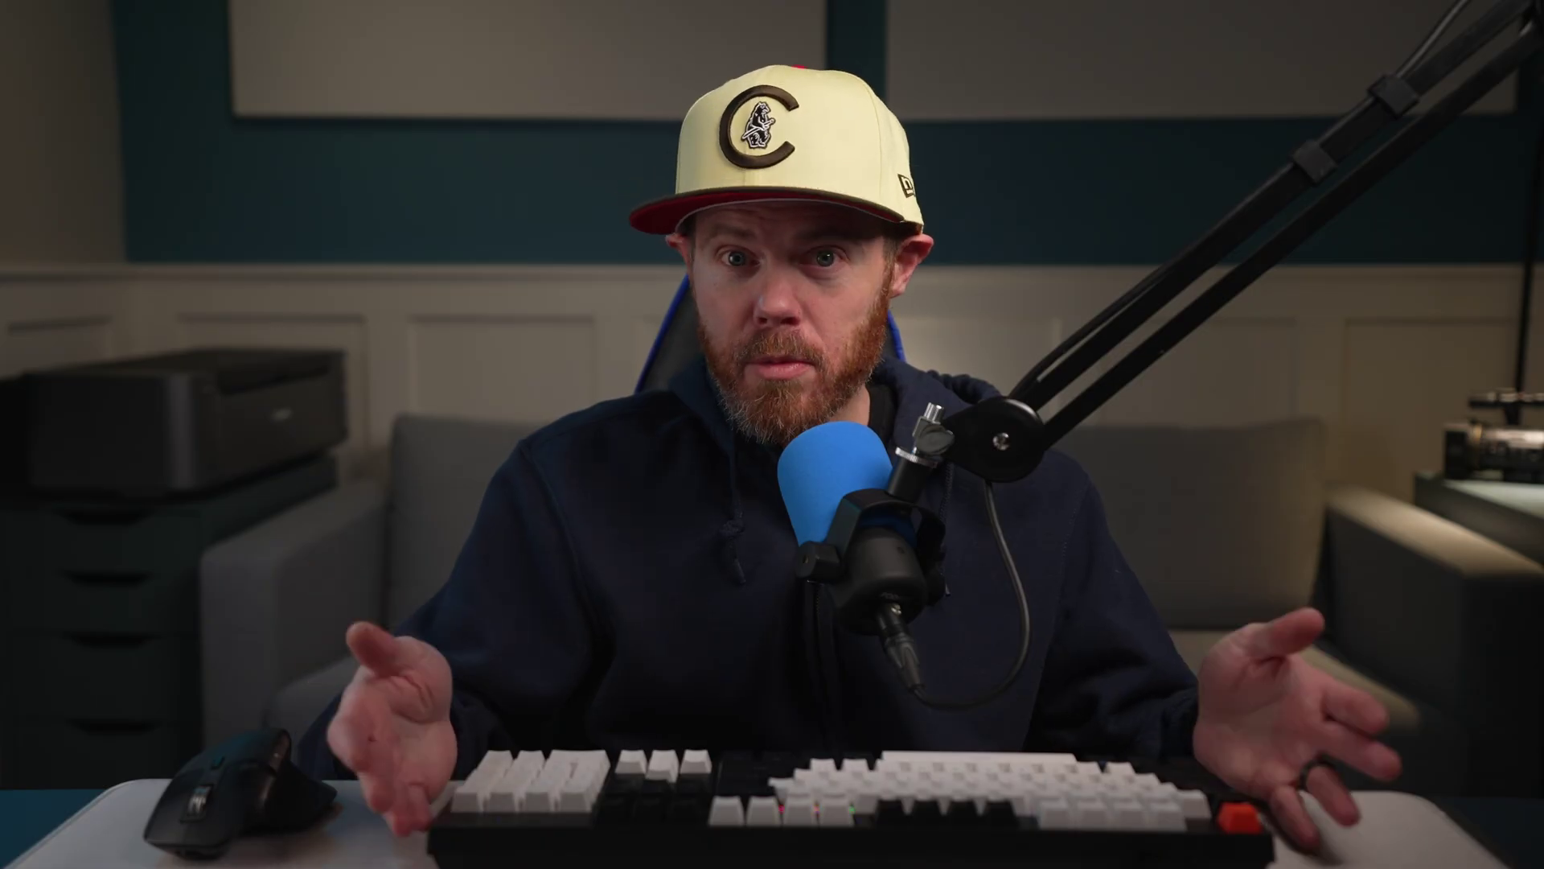
type("bik")
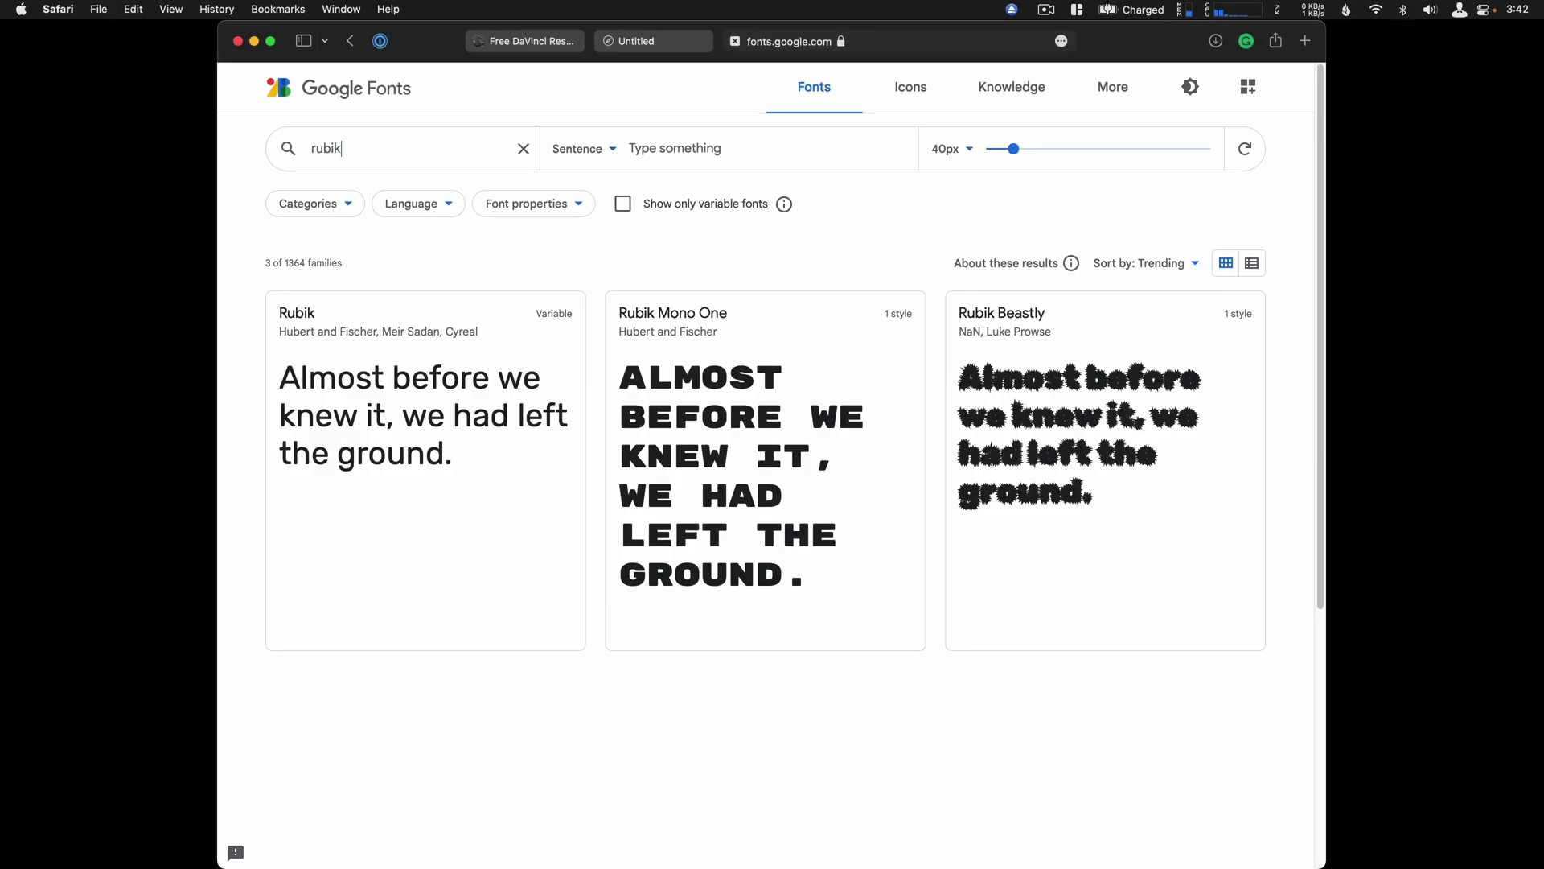
left_click(422, 376)
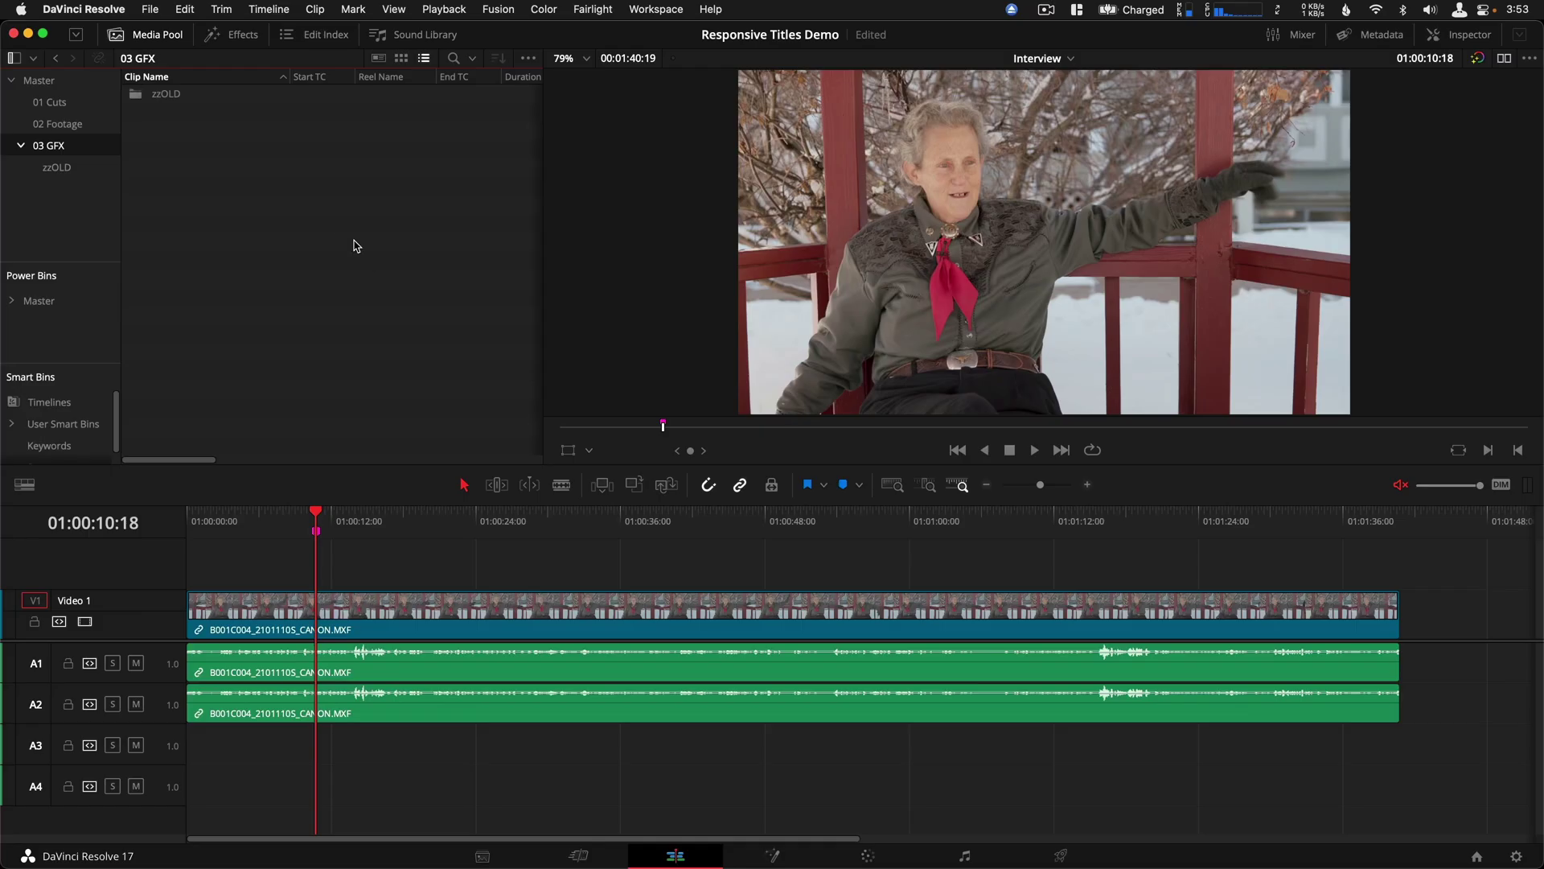
Step: Create a Fusion composition named 'Responsive Reveal Title' in the 03 GFX bin and open it in Fusion
right_click(331, 208)
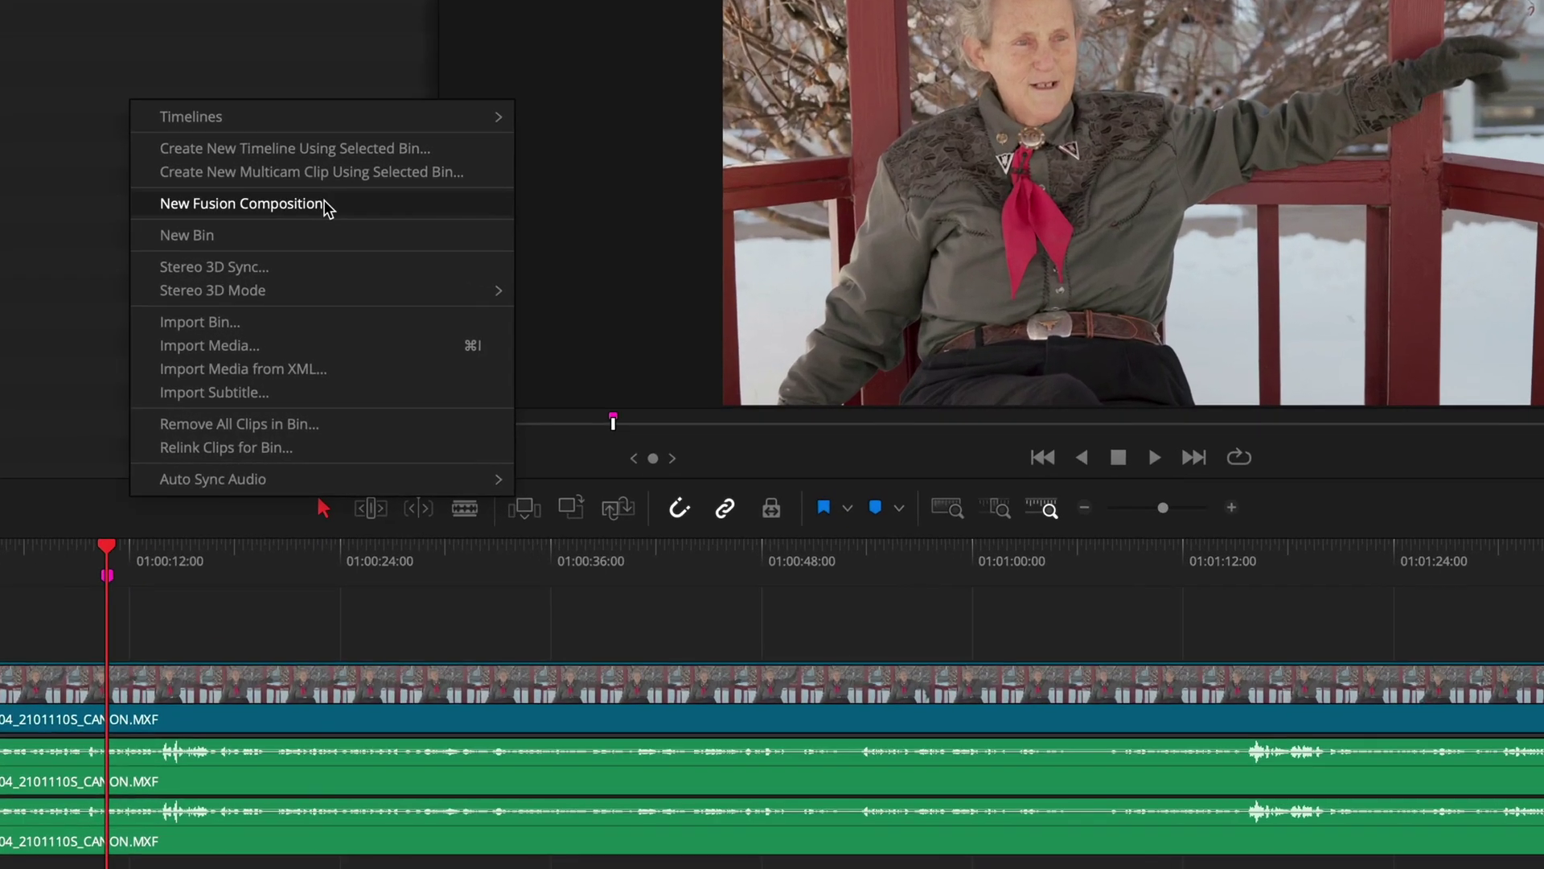
left_click(327, 207)
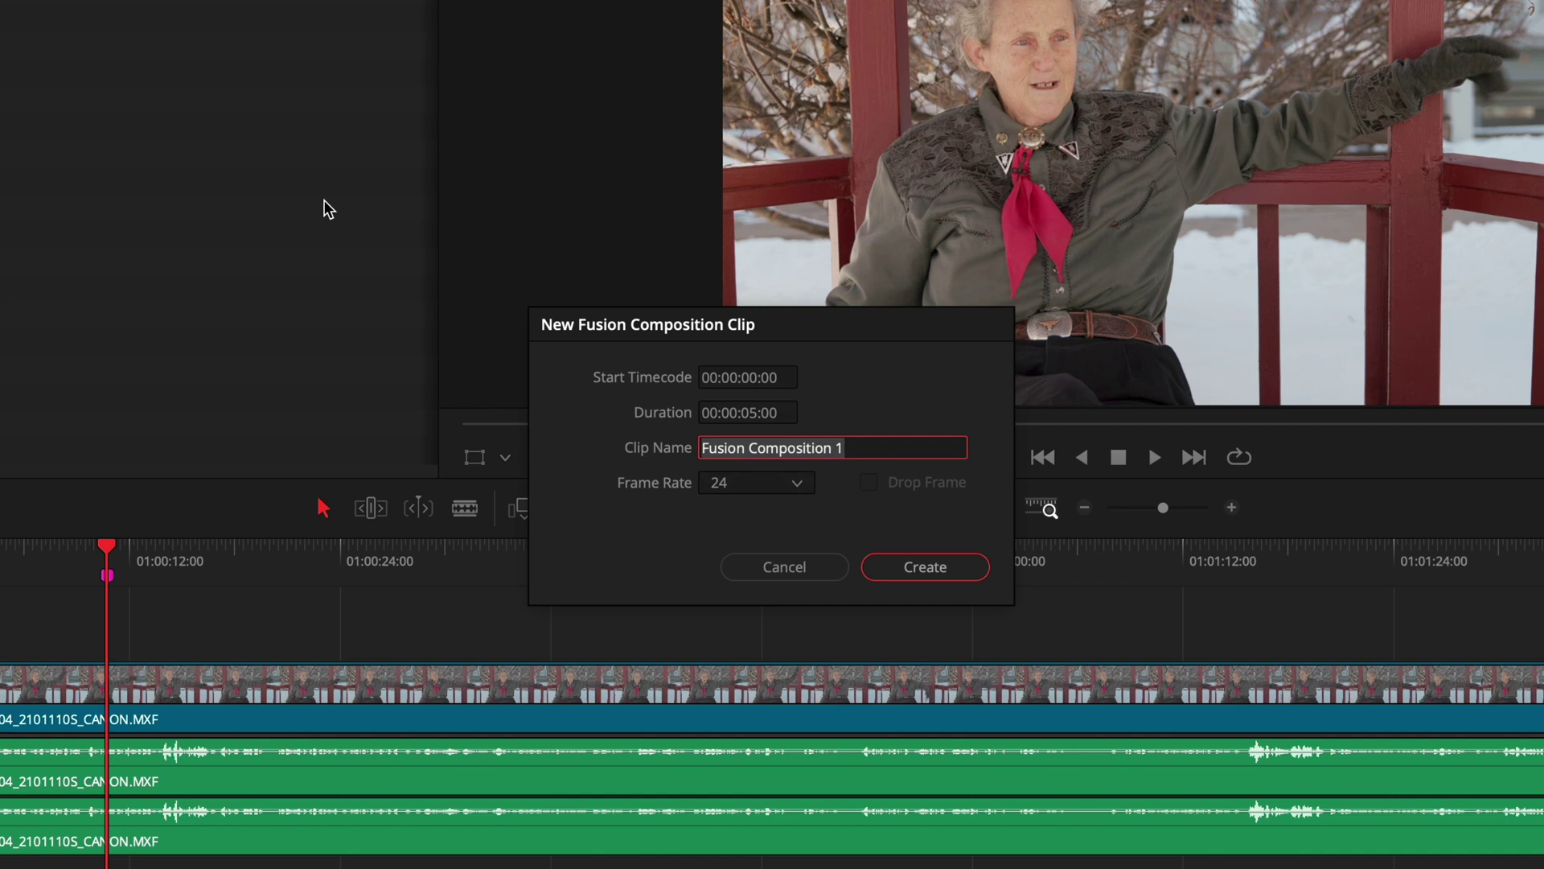
type("Responsive Reveal Title")
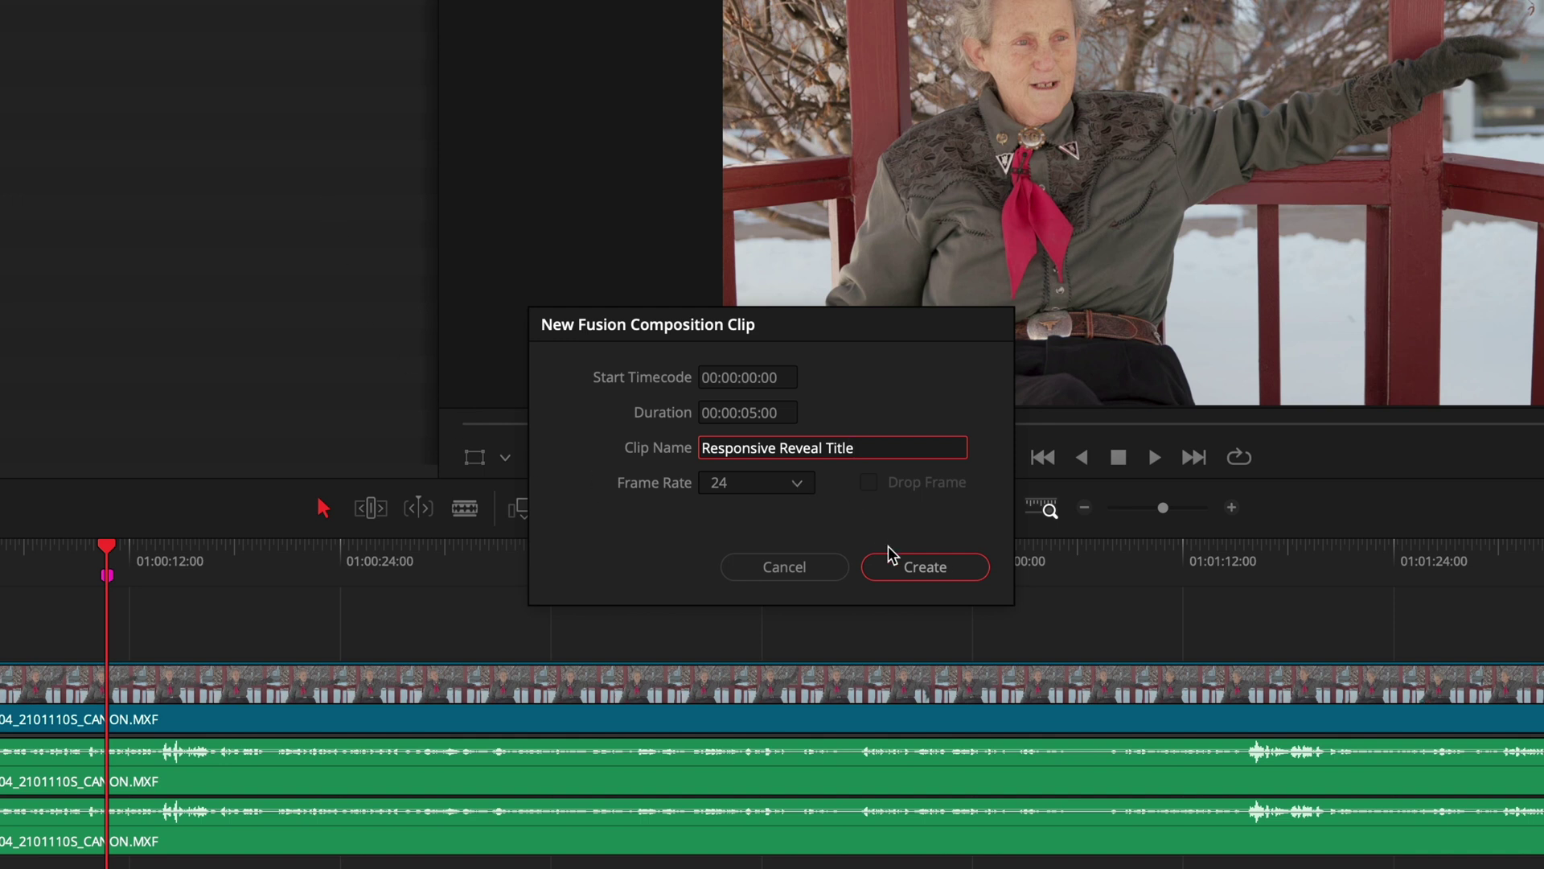
left_click(916, 566)
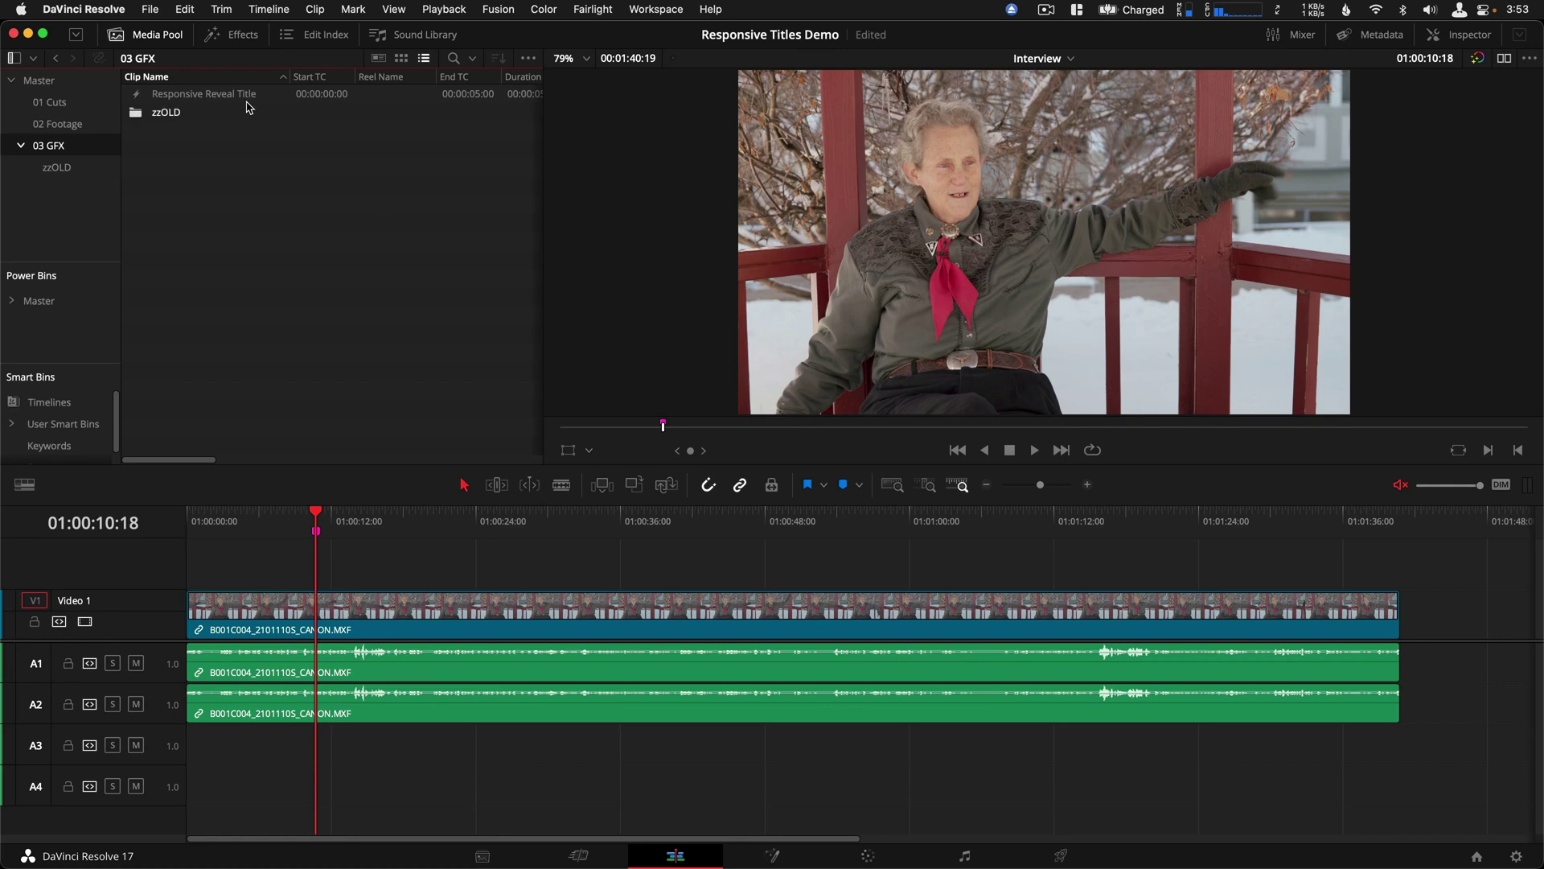
right_click(247, 98)
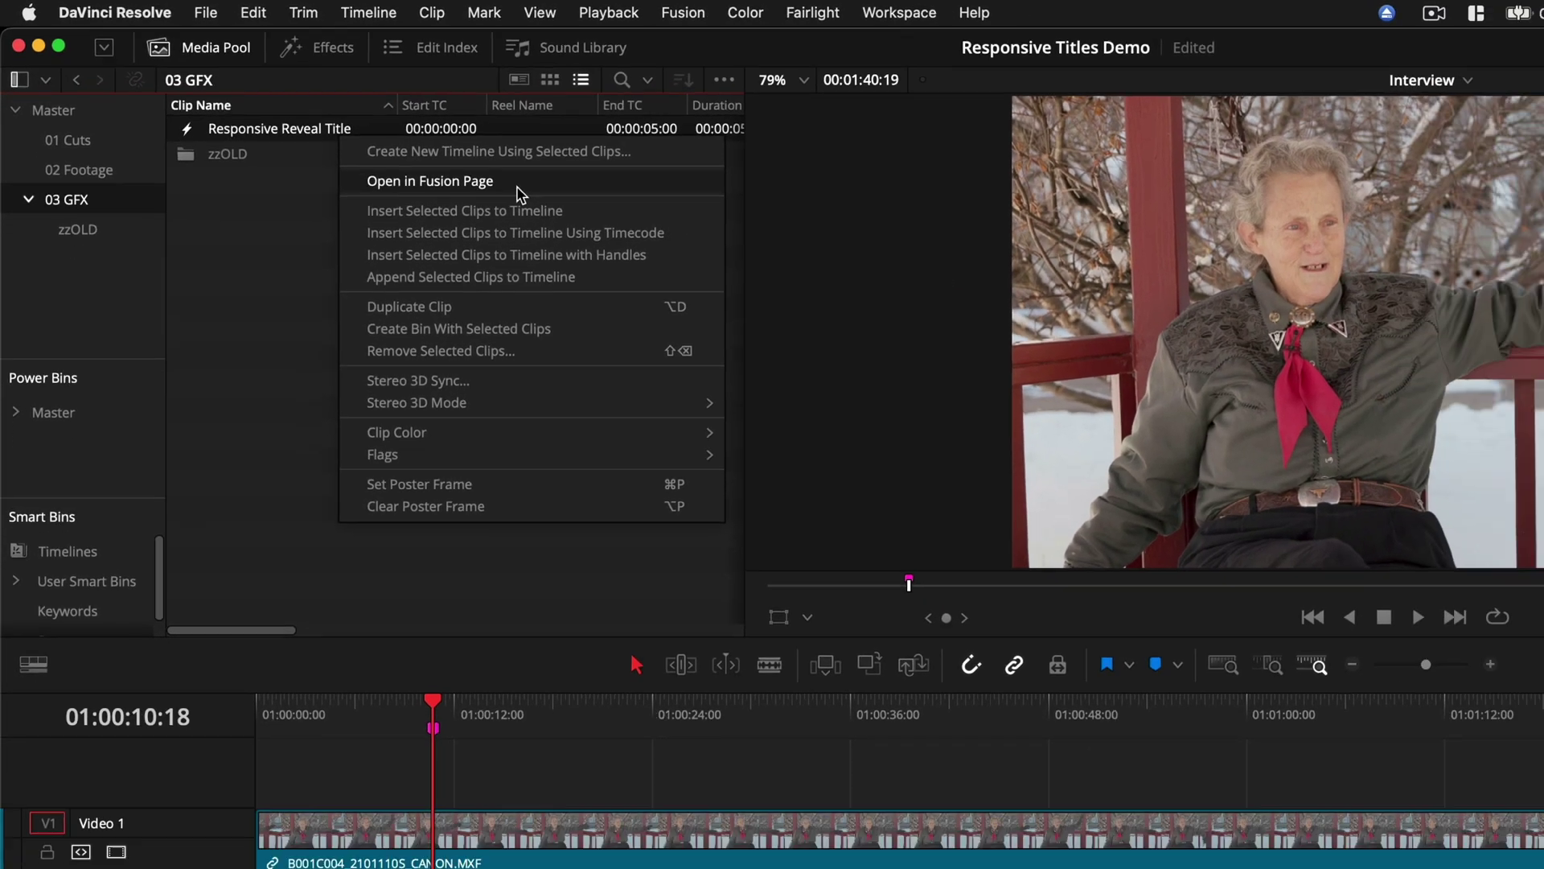
left_click(563, 202)
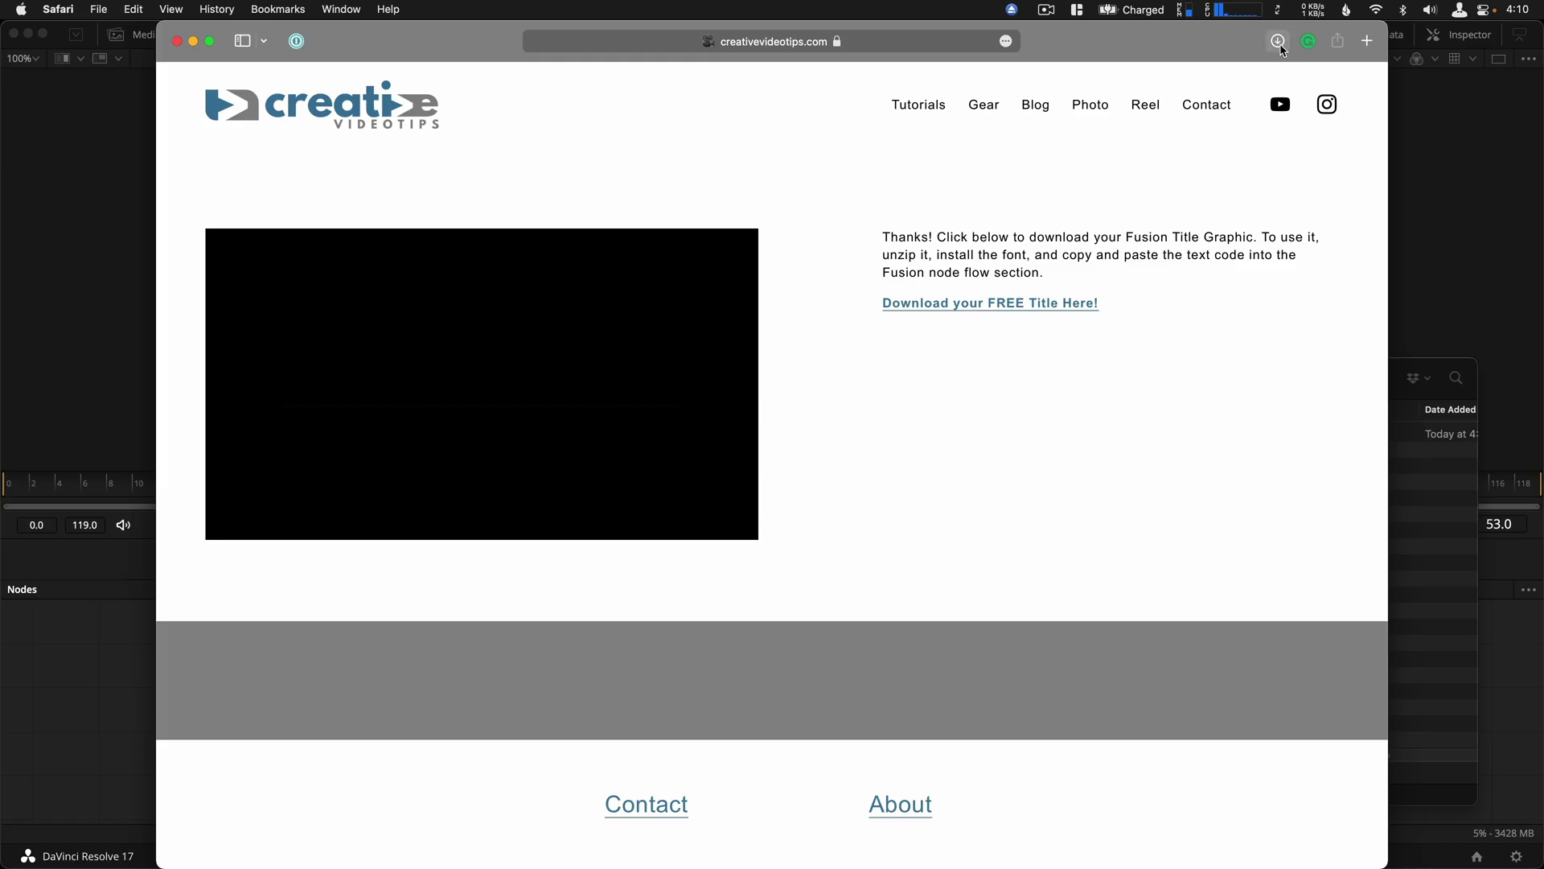
Step: Reveal the downloaded title graphic zip in Finder, unzip it and expand its folder
left_click(1281, 46)
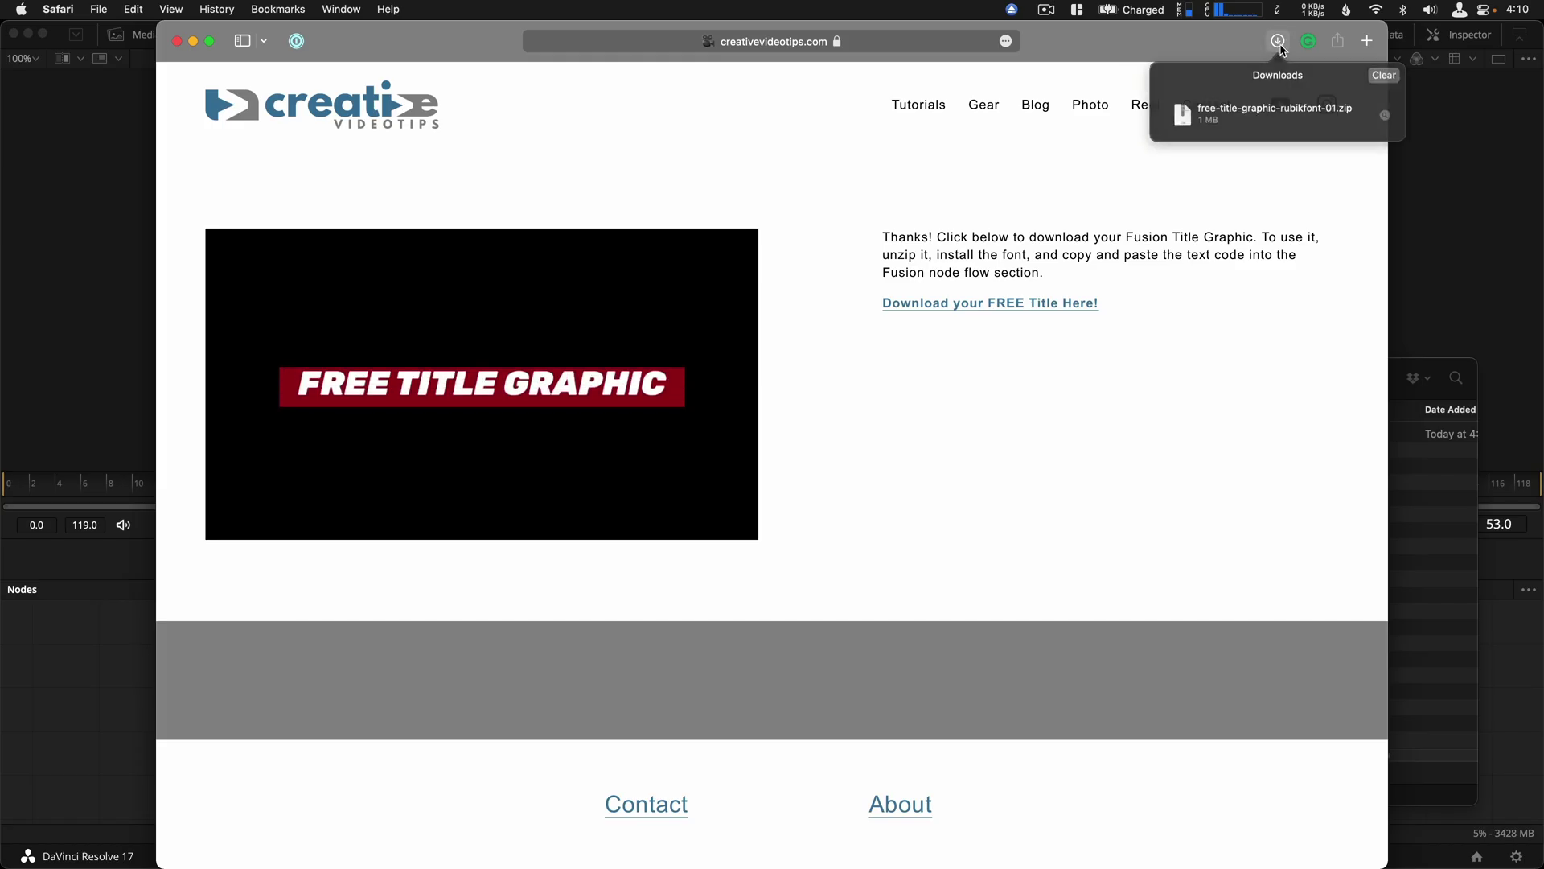
left_click(1392, 122)
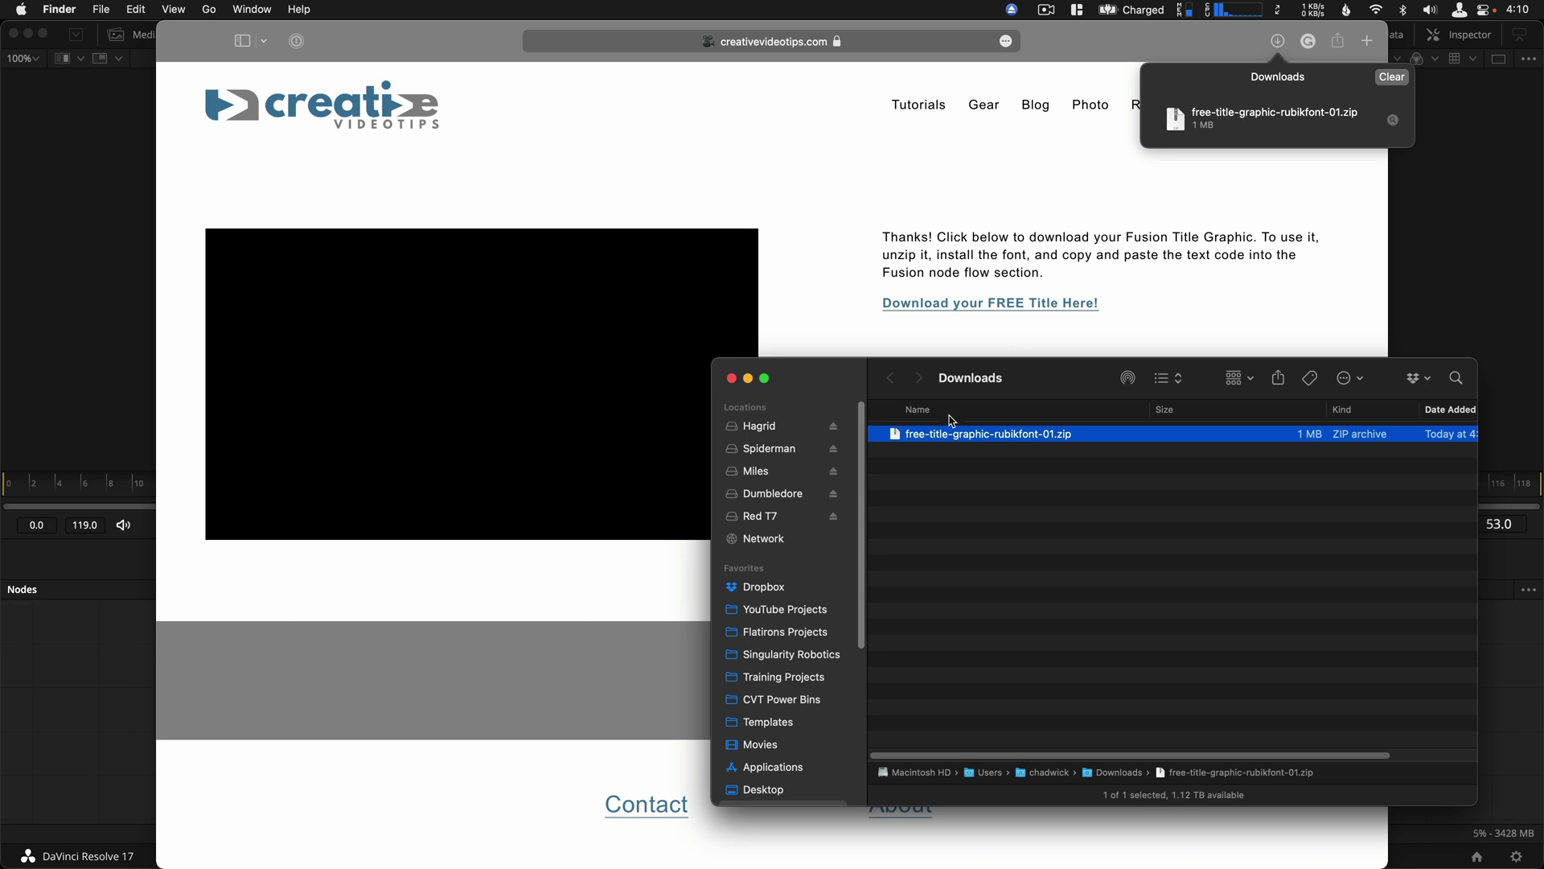
double_click(961, 435)
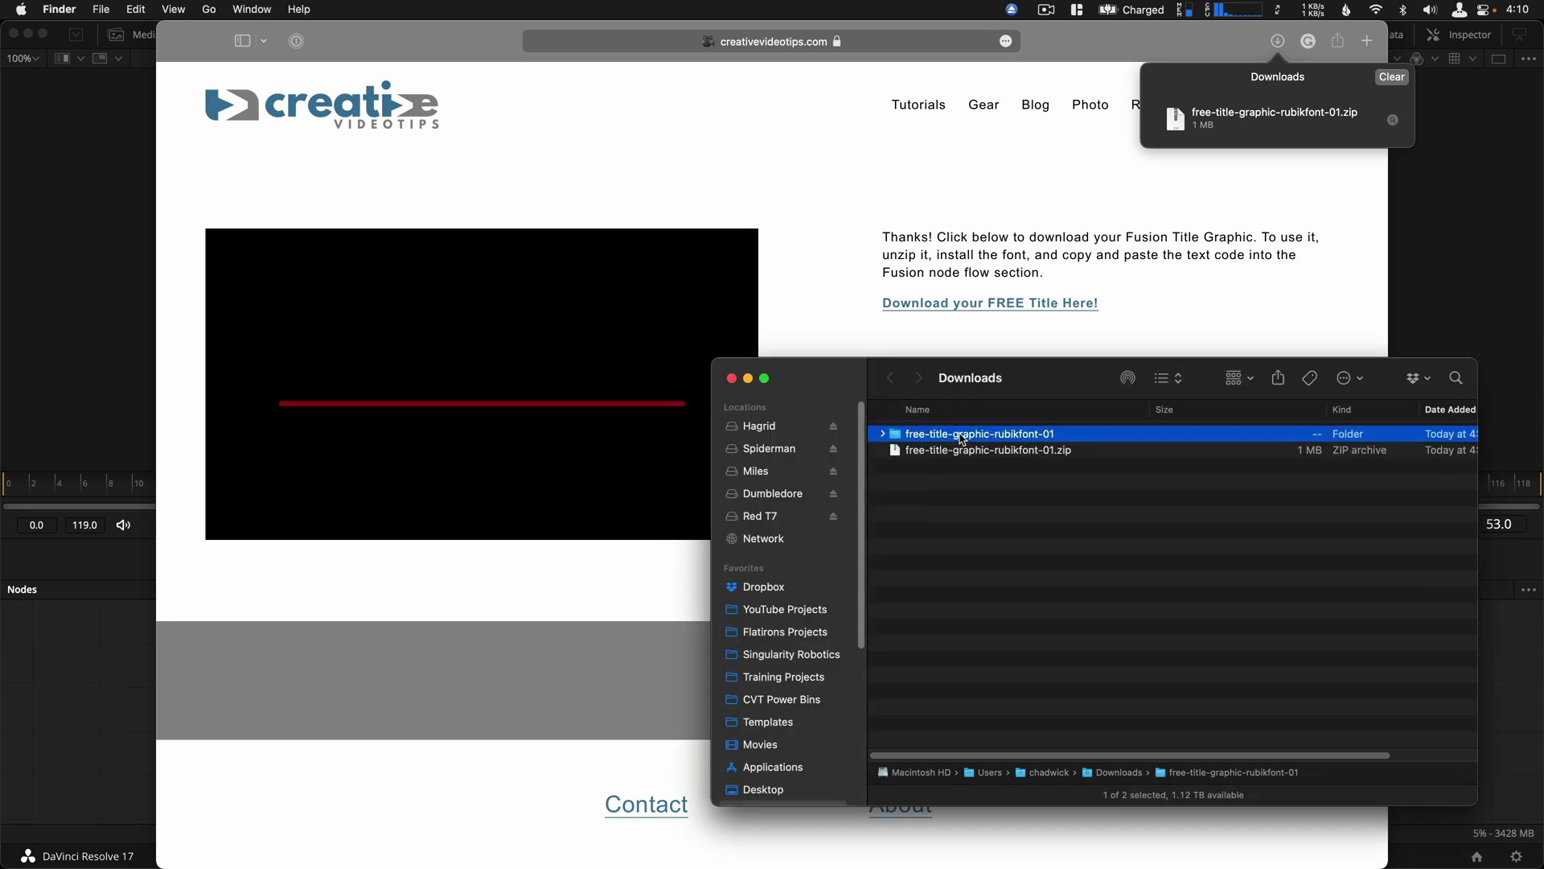
key("Right")
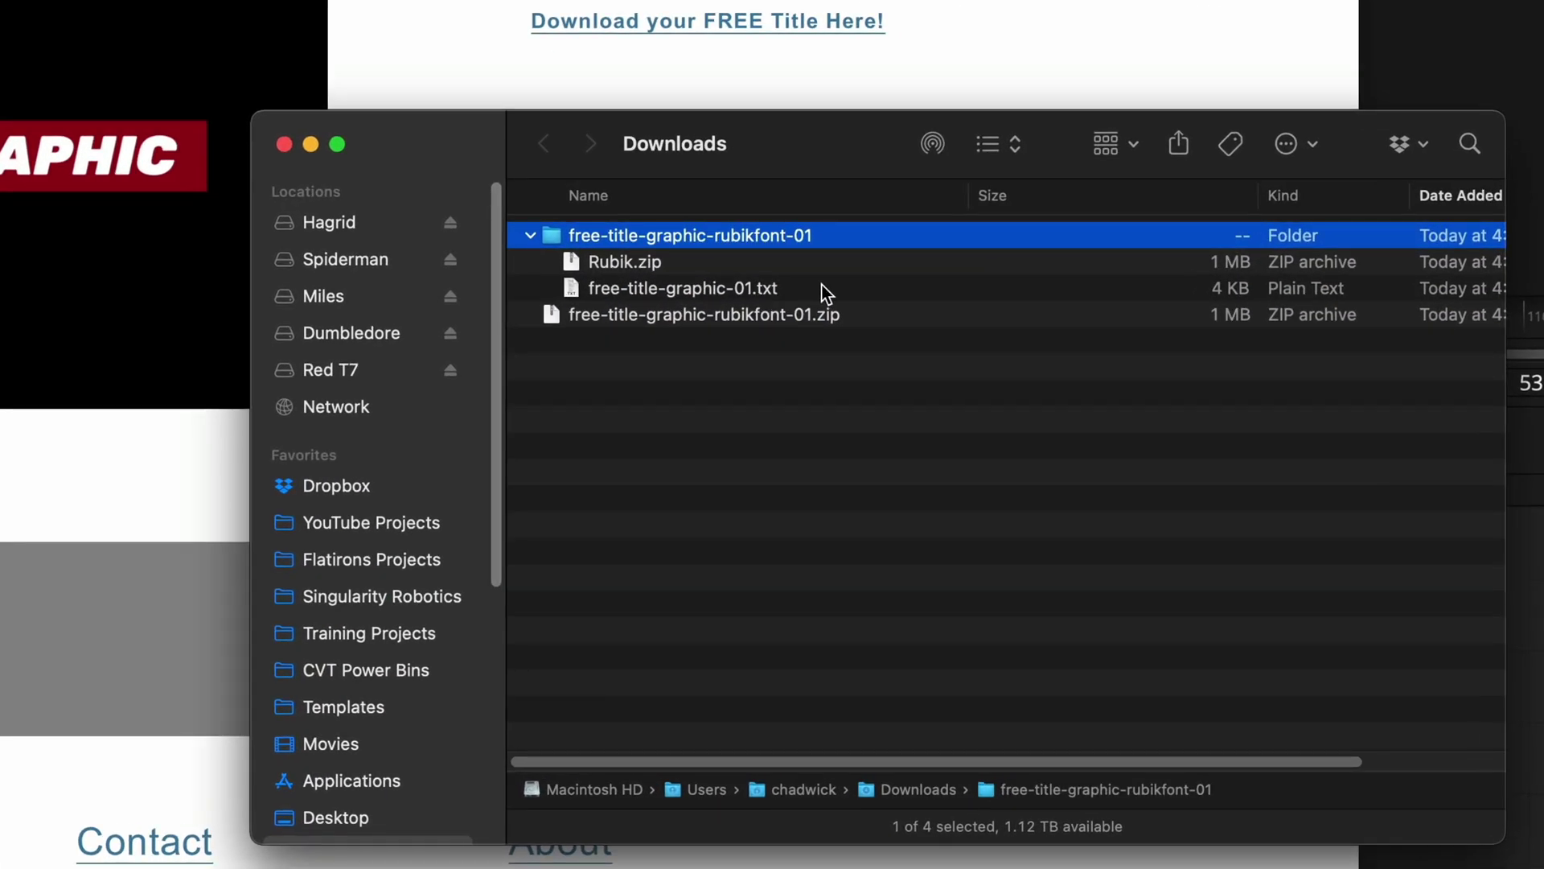
Step: Open free-title-graphic-01.txt in TextEdit and enlarge the window to show the code
left_click(826, 291)
right_click(829, 291)
mouse_move(1110, 330)
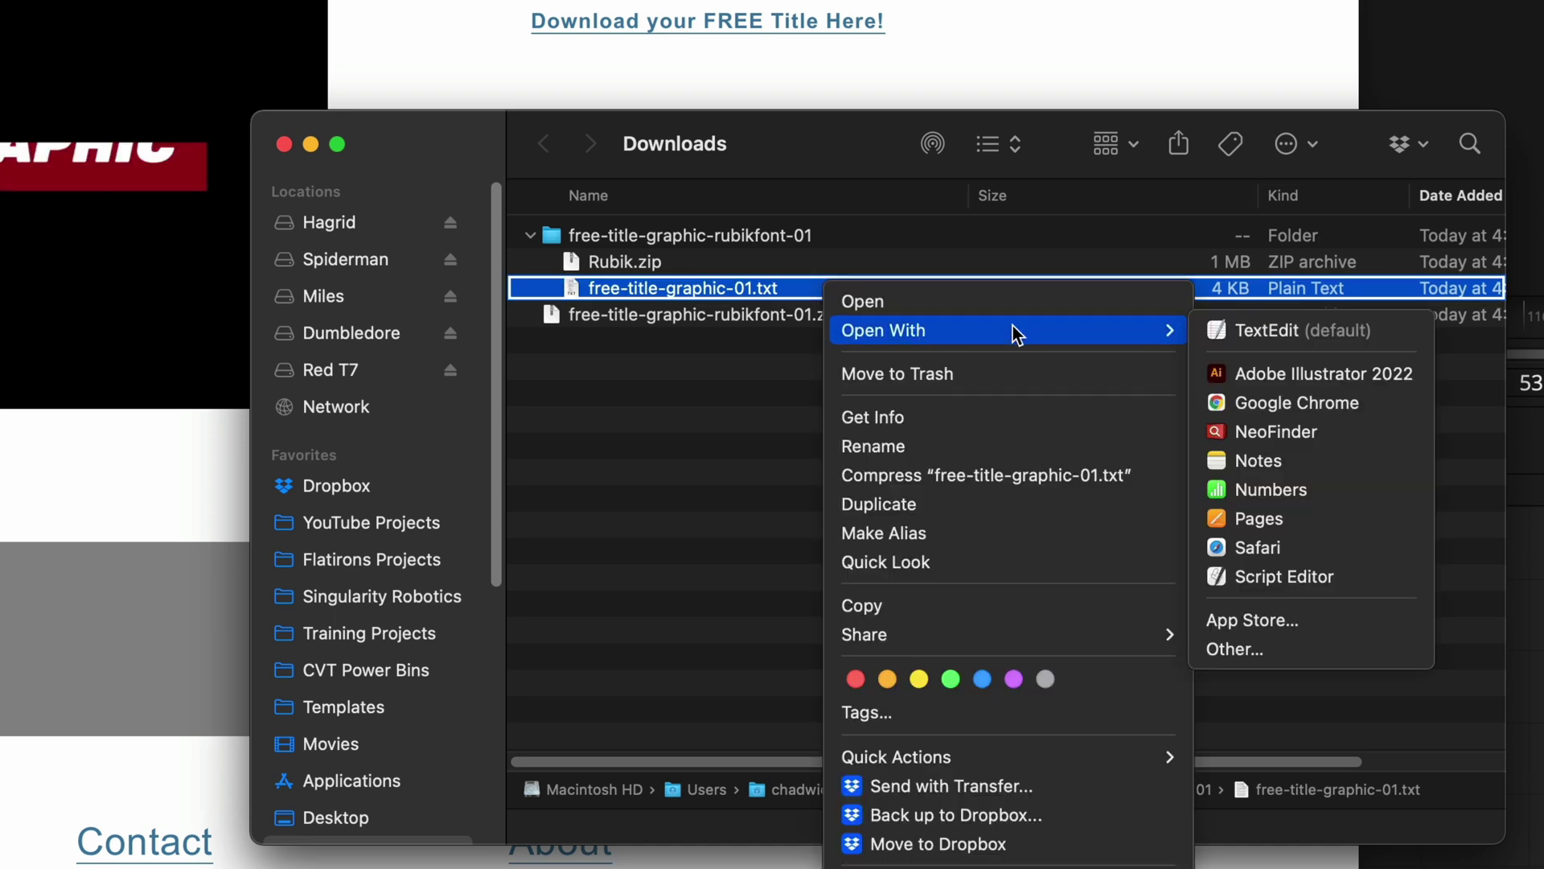
left_click(1263, 332)
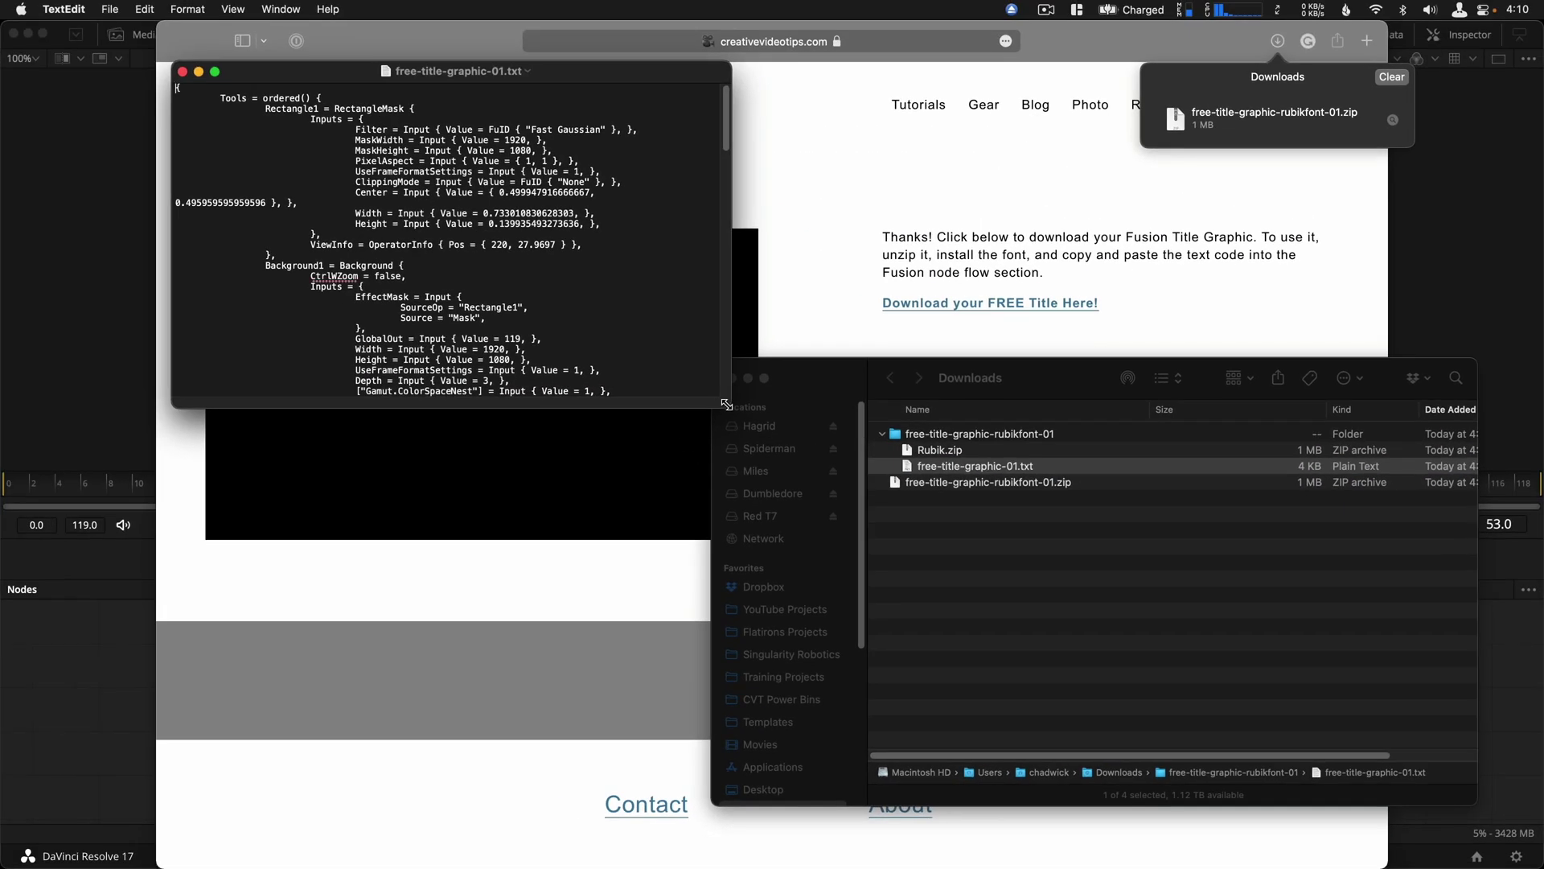
left_click_drag(726, 404, 1030, 839)
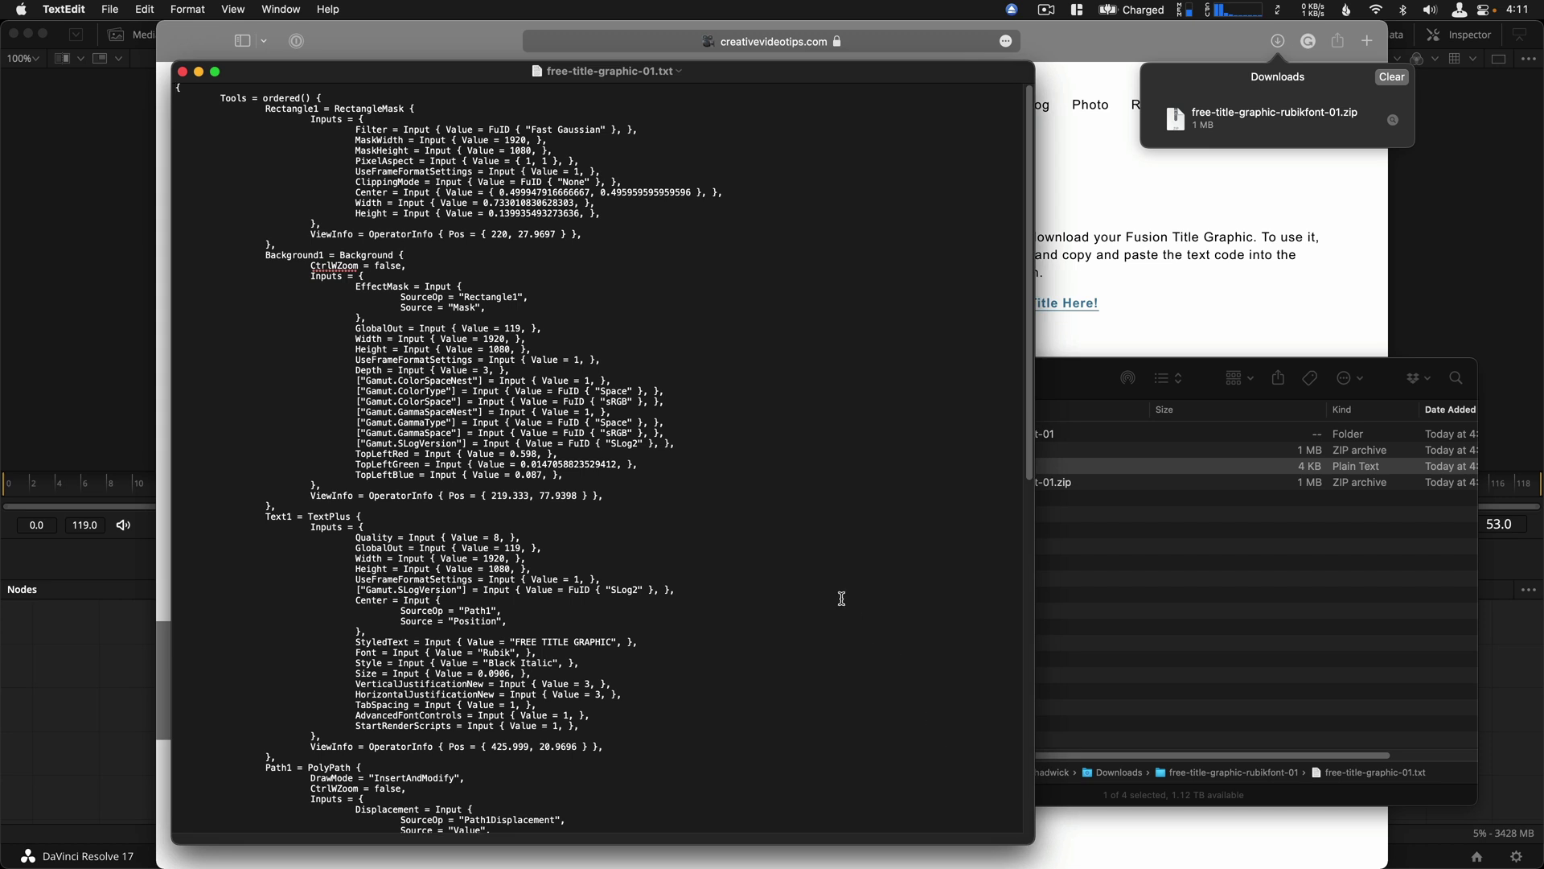
Step: Select all the Fusion node code in TextEdit, then return to Resolve's empty node canvas
scroll(842, 595, "down", 10)
scroll(841, 595, "up", 10)
key("super+a")
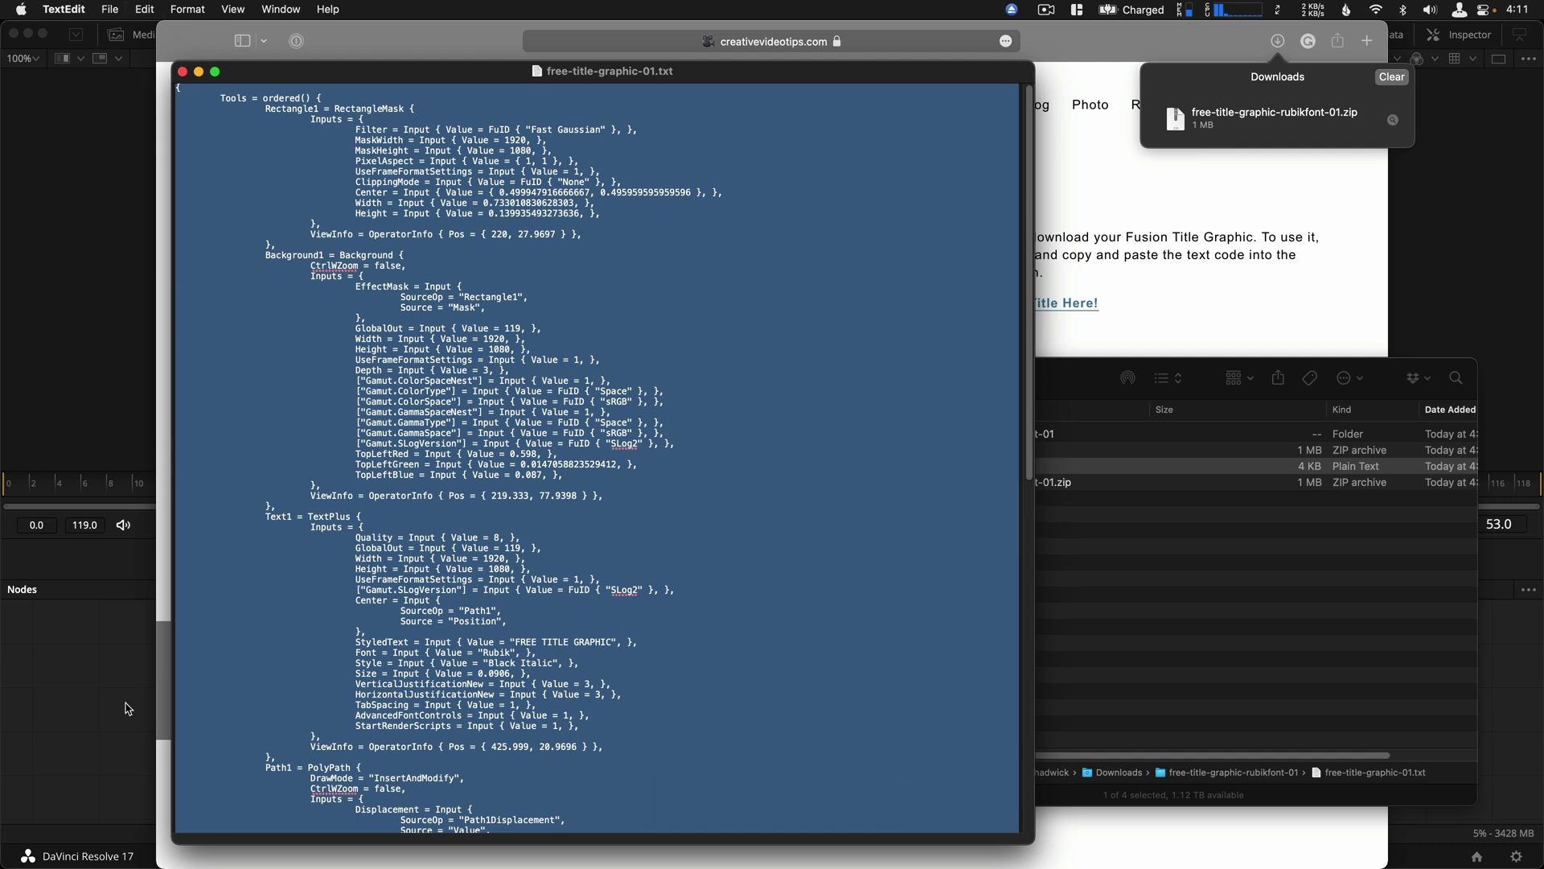
left_click(162, 720)
left_click(354, 690)
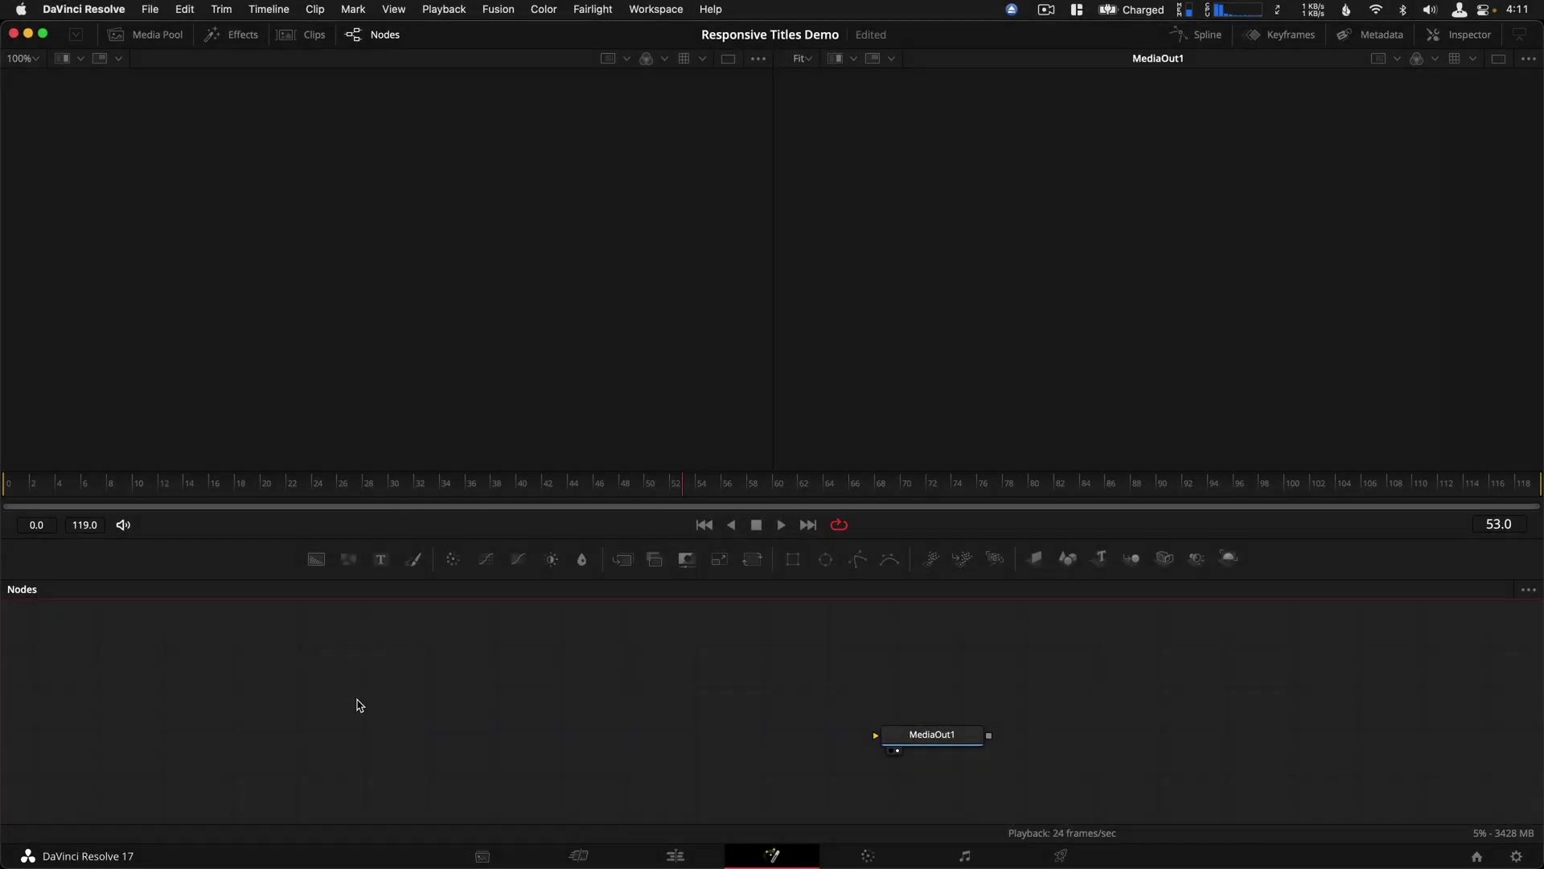
Step: Paste the title nodes, connect Merge2 into MediaOut1, and play the FREE TITLE GRAPHIC animation
key("super+v")
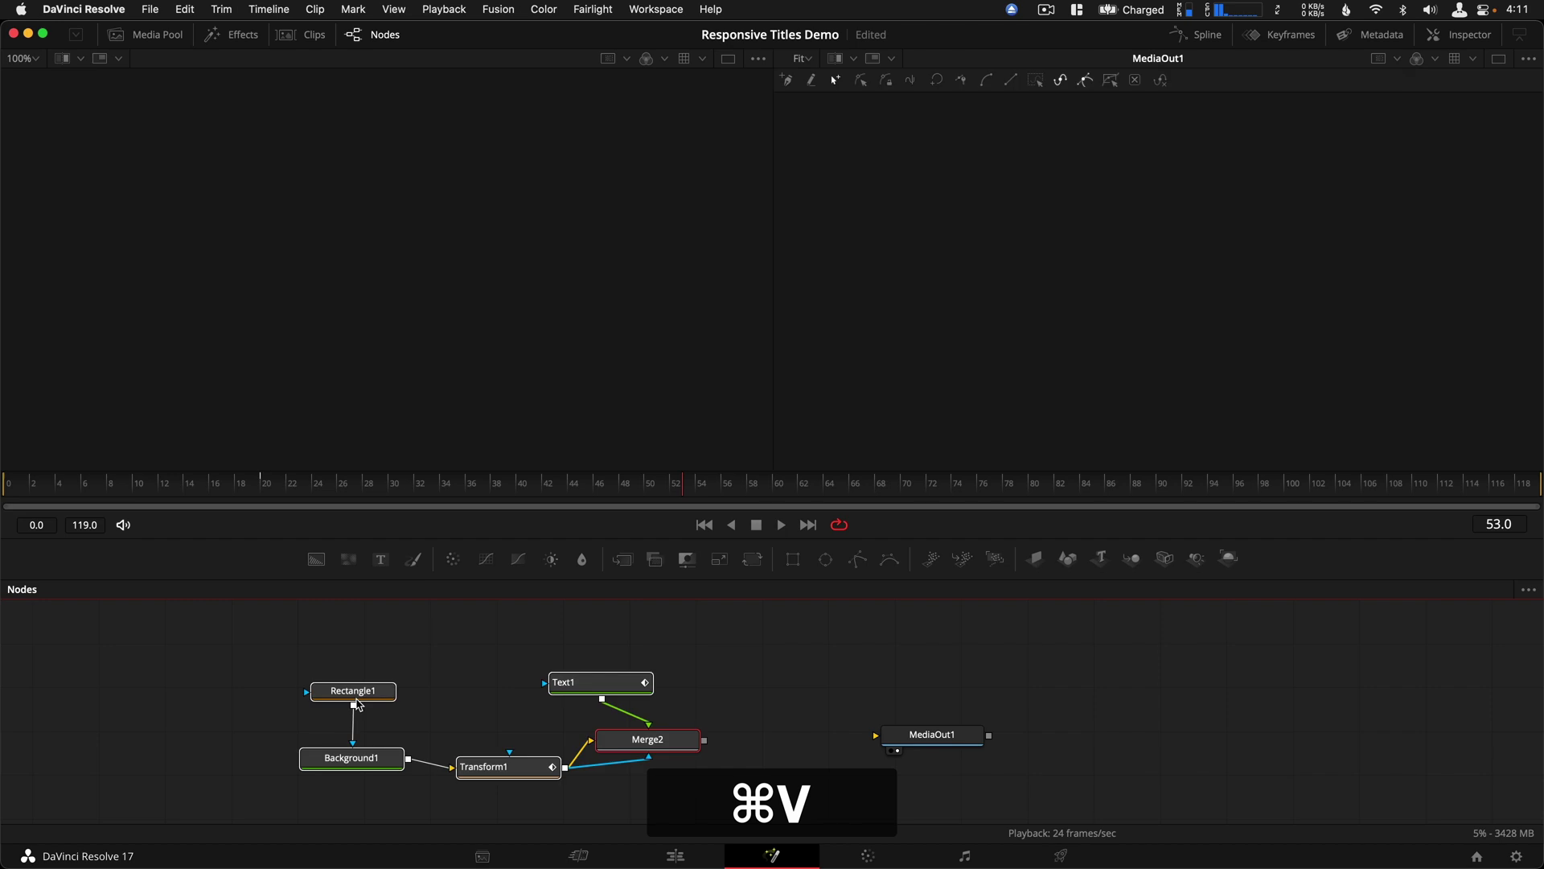
left_click(709, 775)
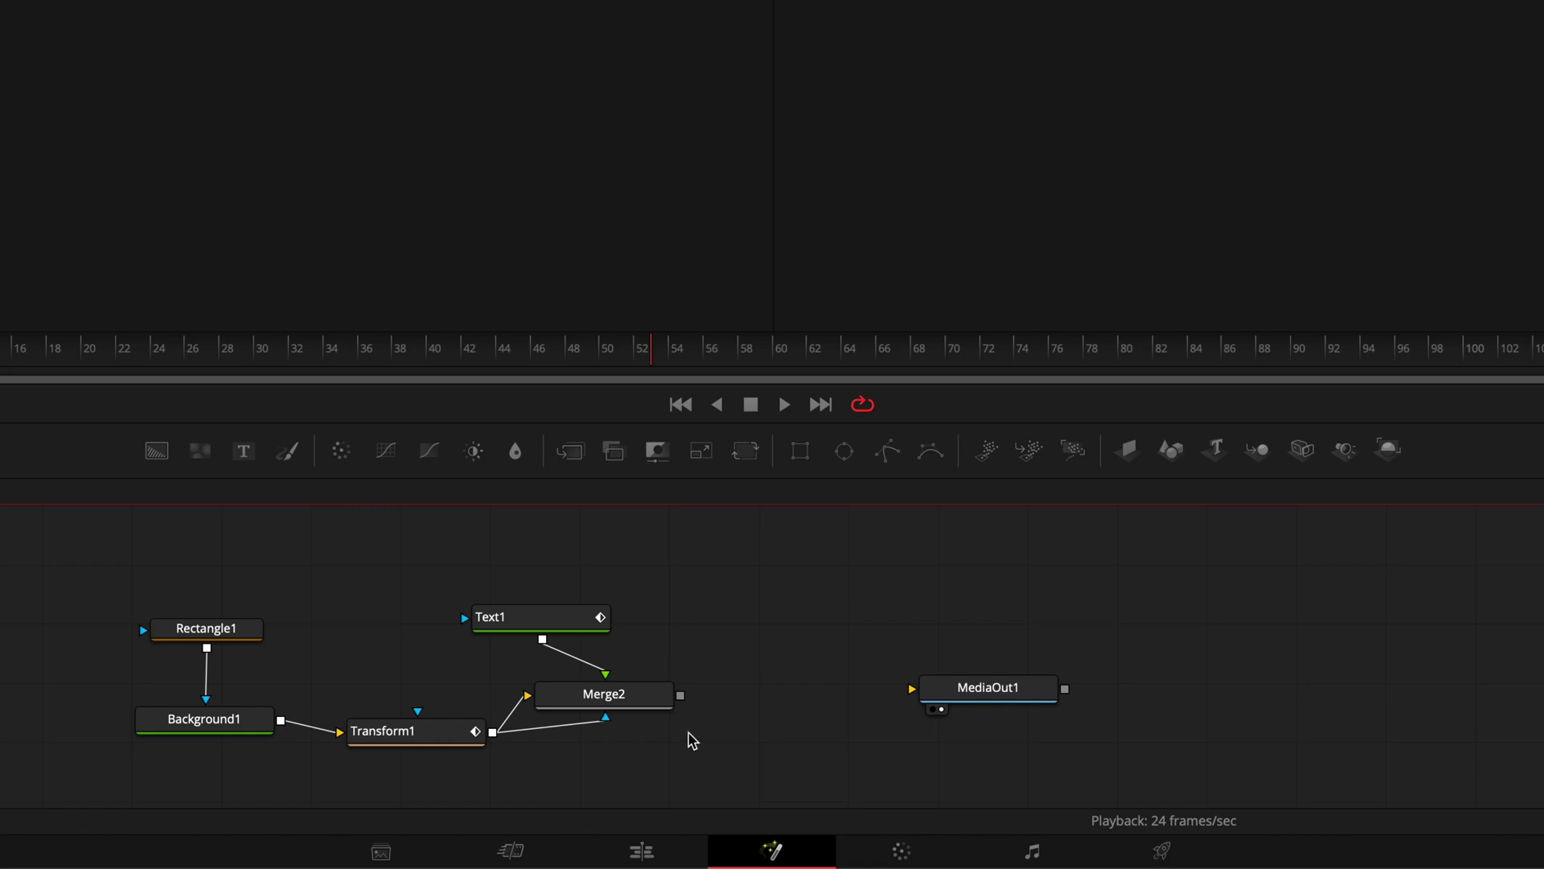
left_click(681, 696)
left_click_drag(682, 695, 914, 690)
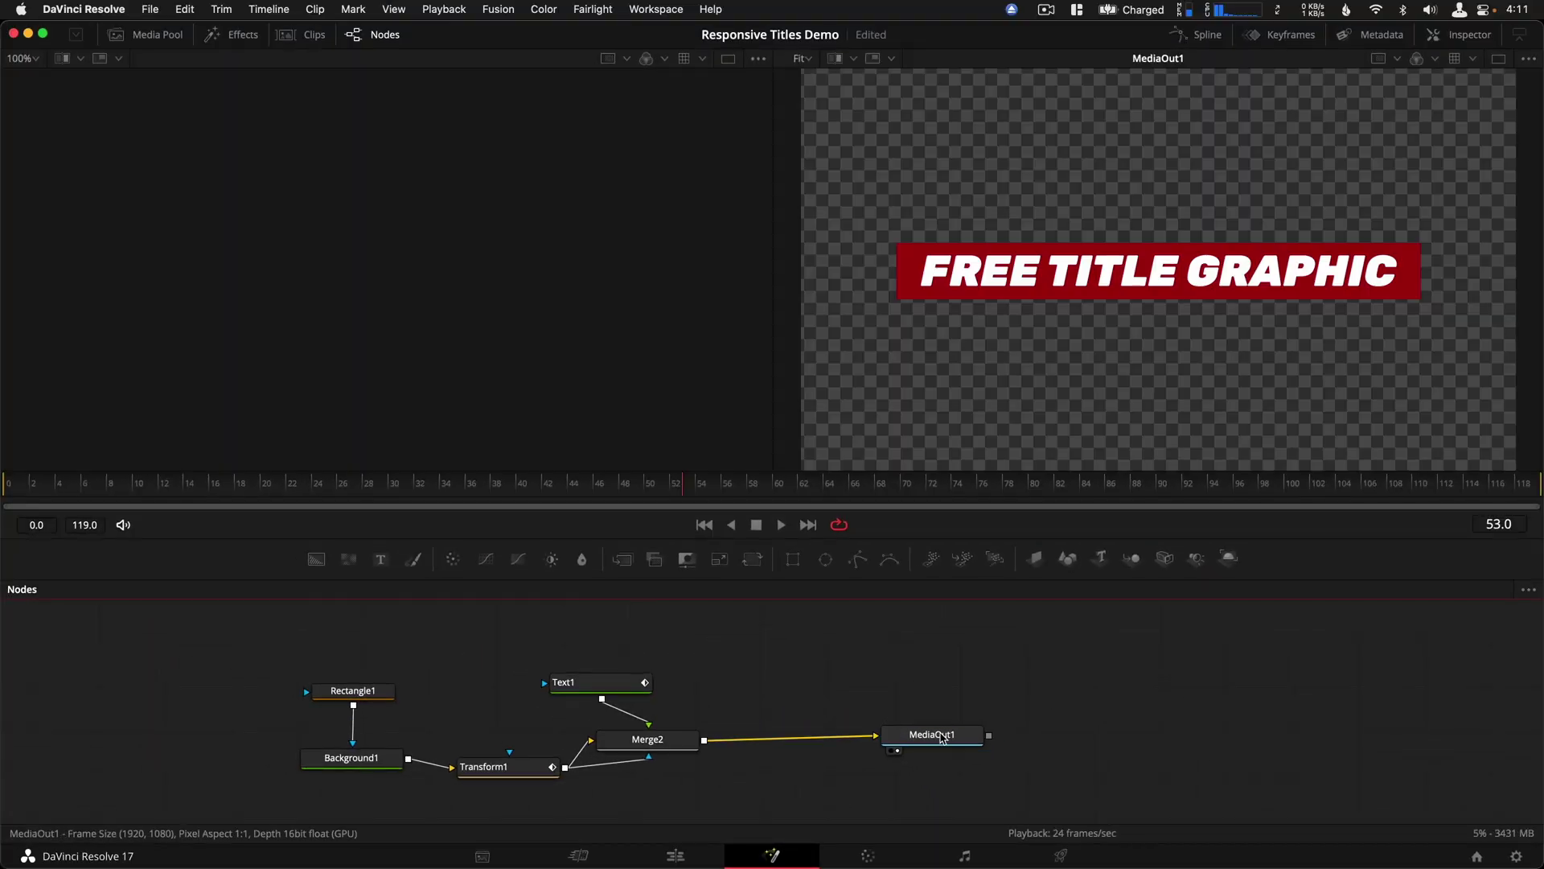
left_click(943, 738)
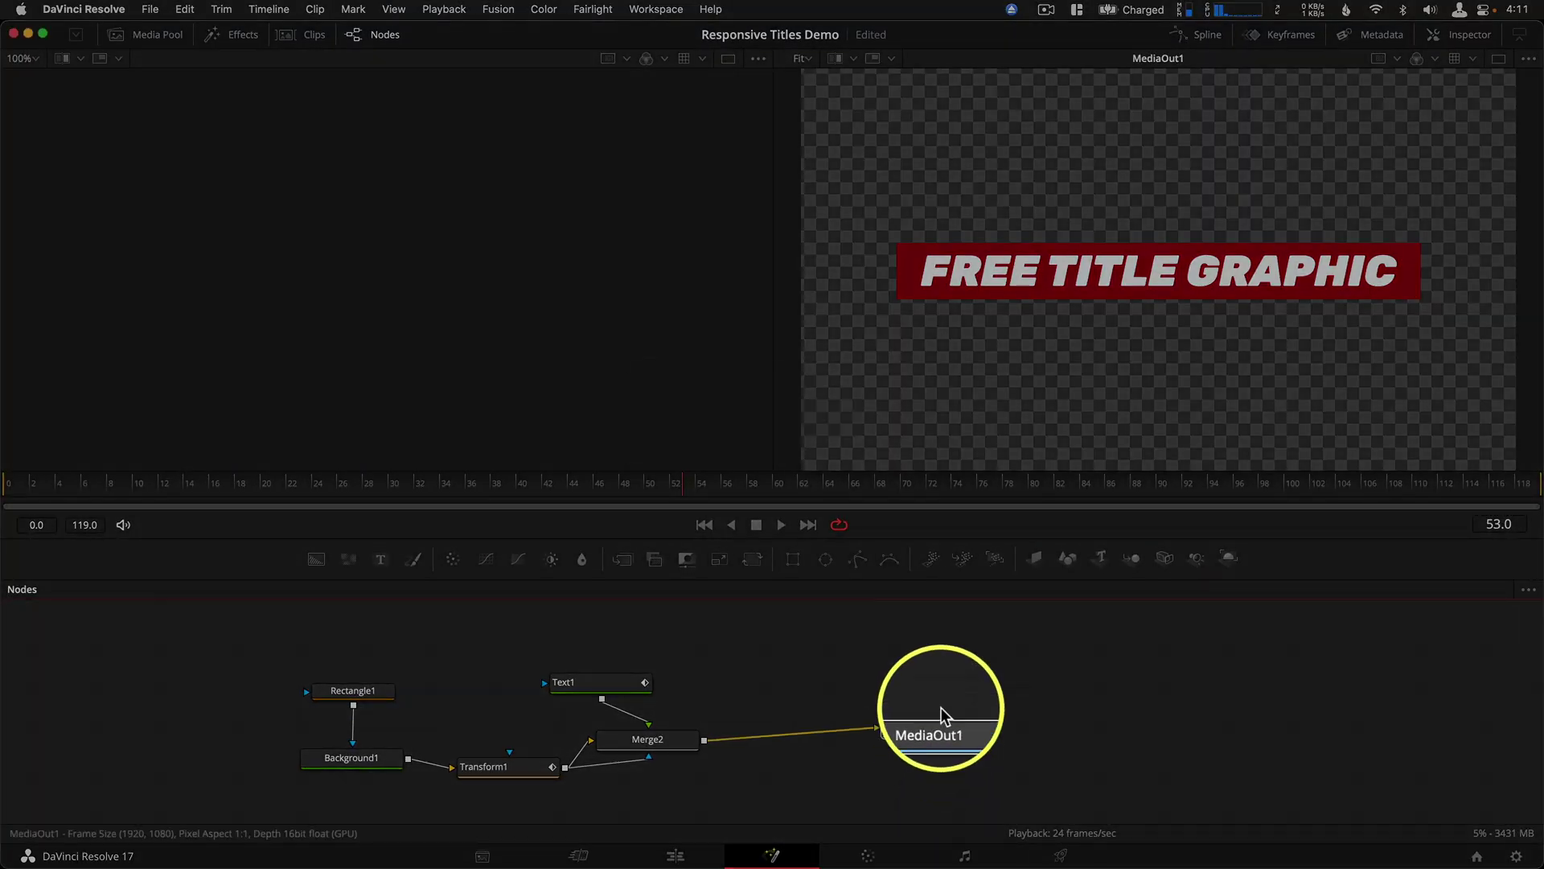
left_click(972, 398)
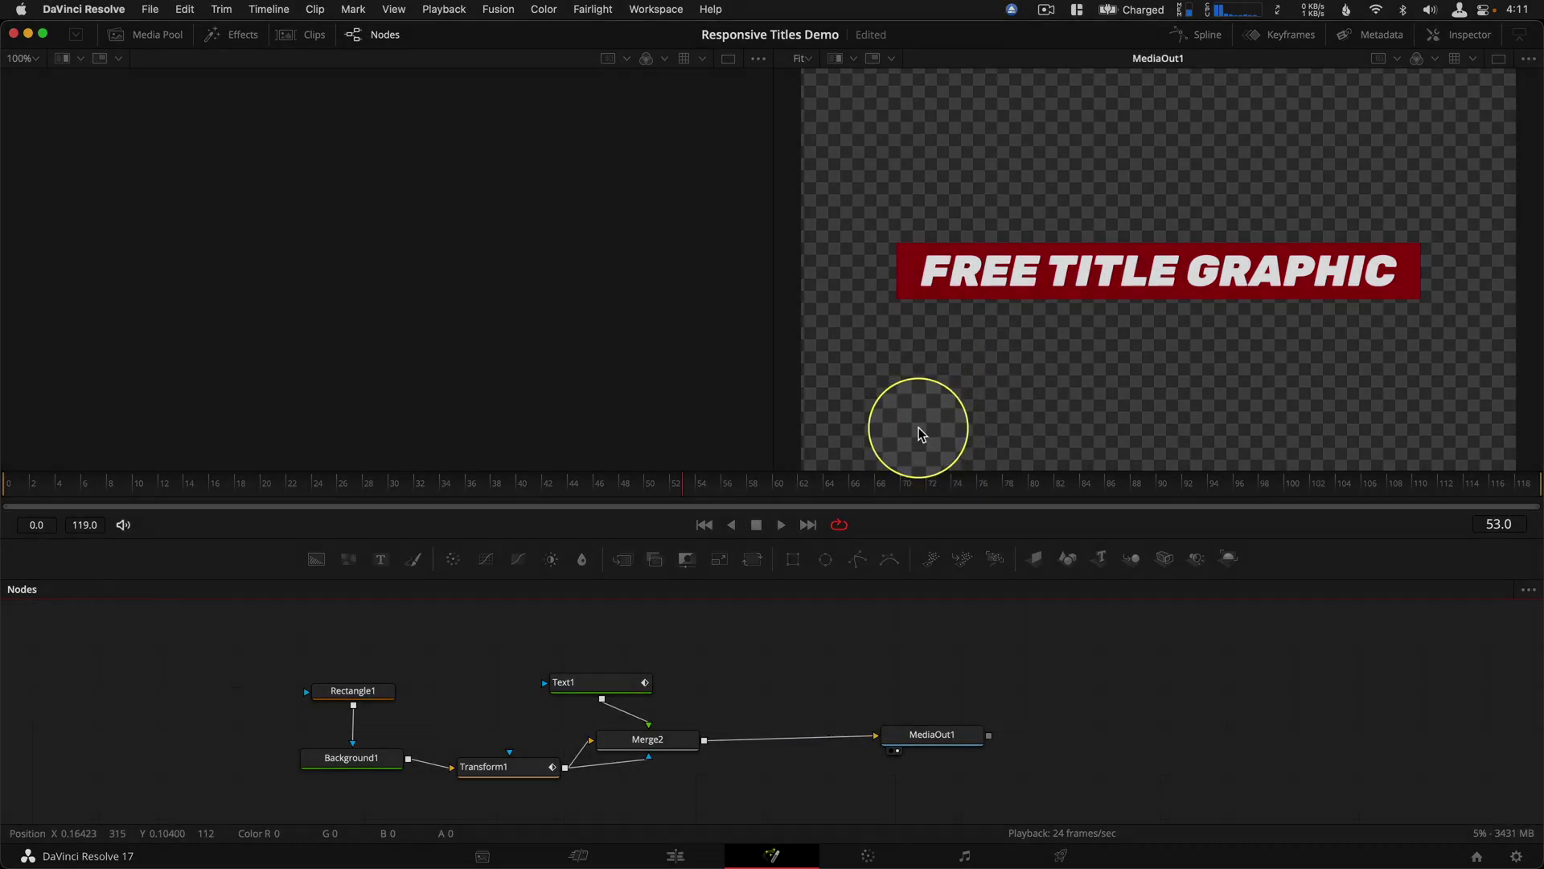
key("space")
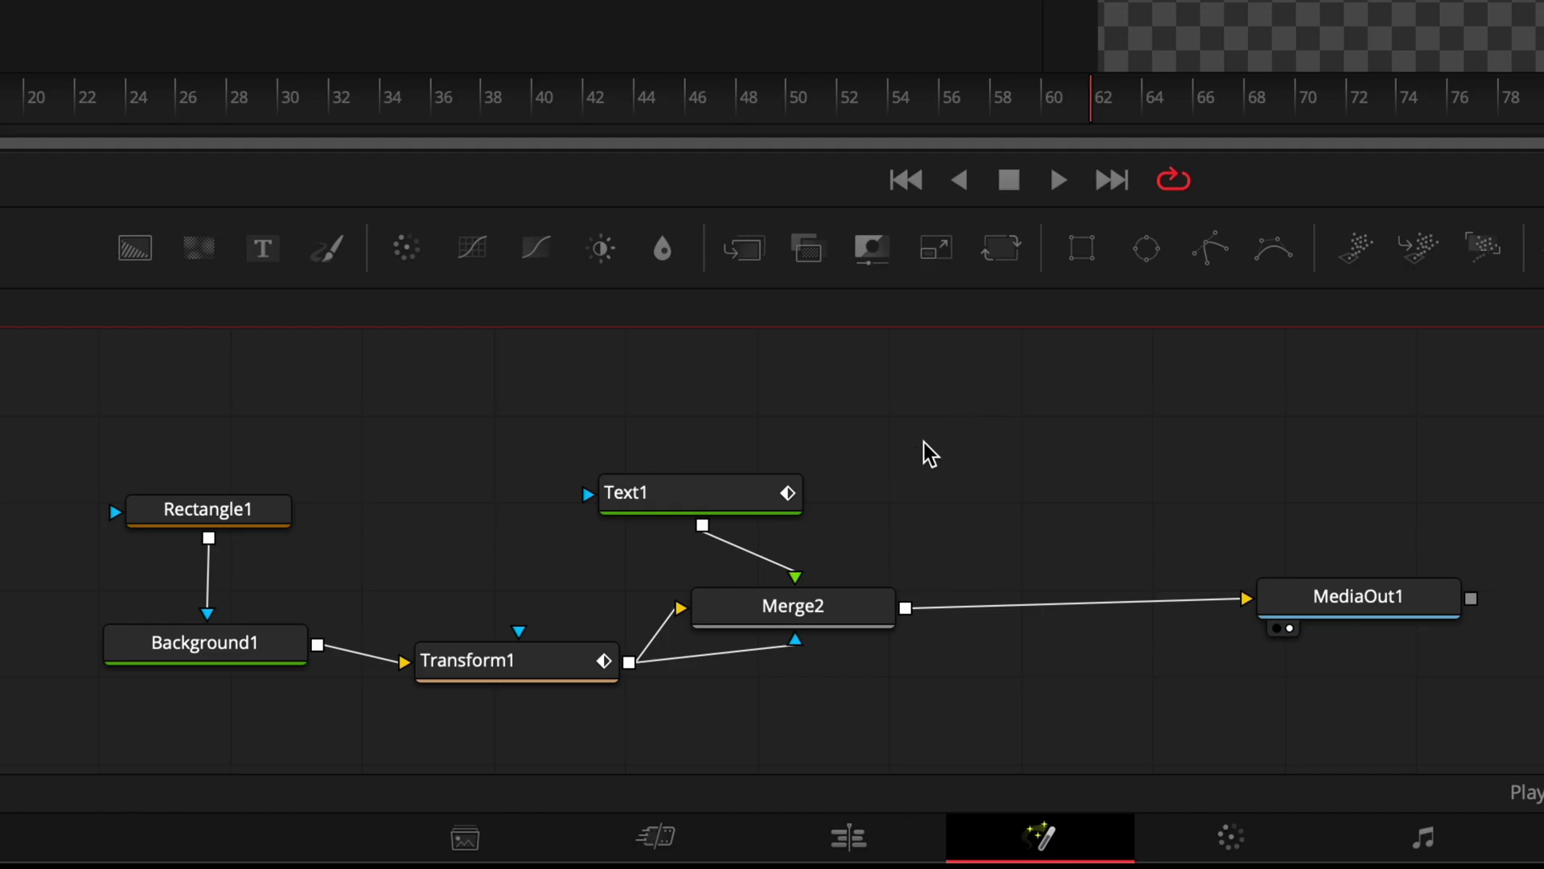
Step: Change the Text1 title from FREE TITLE GRAPHIC to TEMPLE GRANDIN
left_click(751, 500)
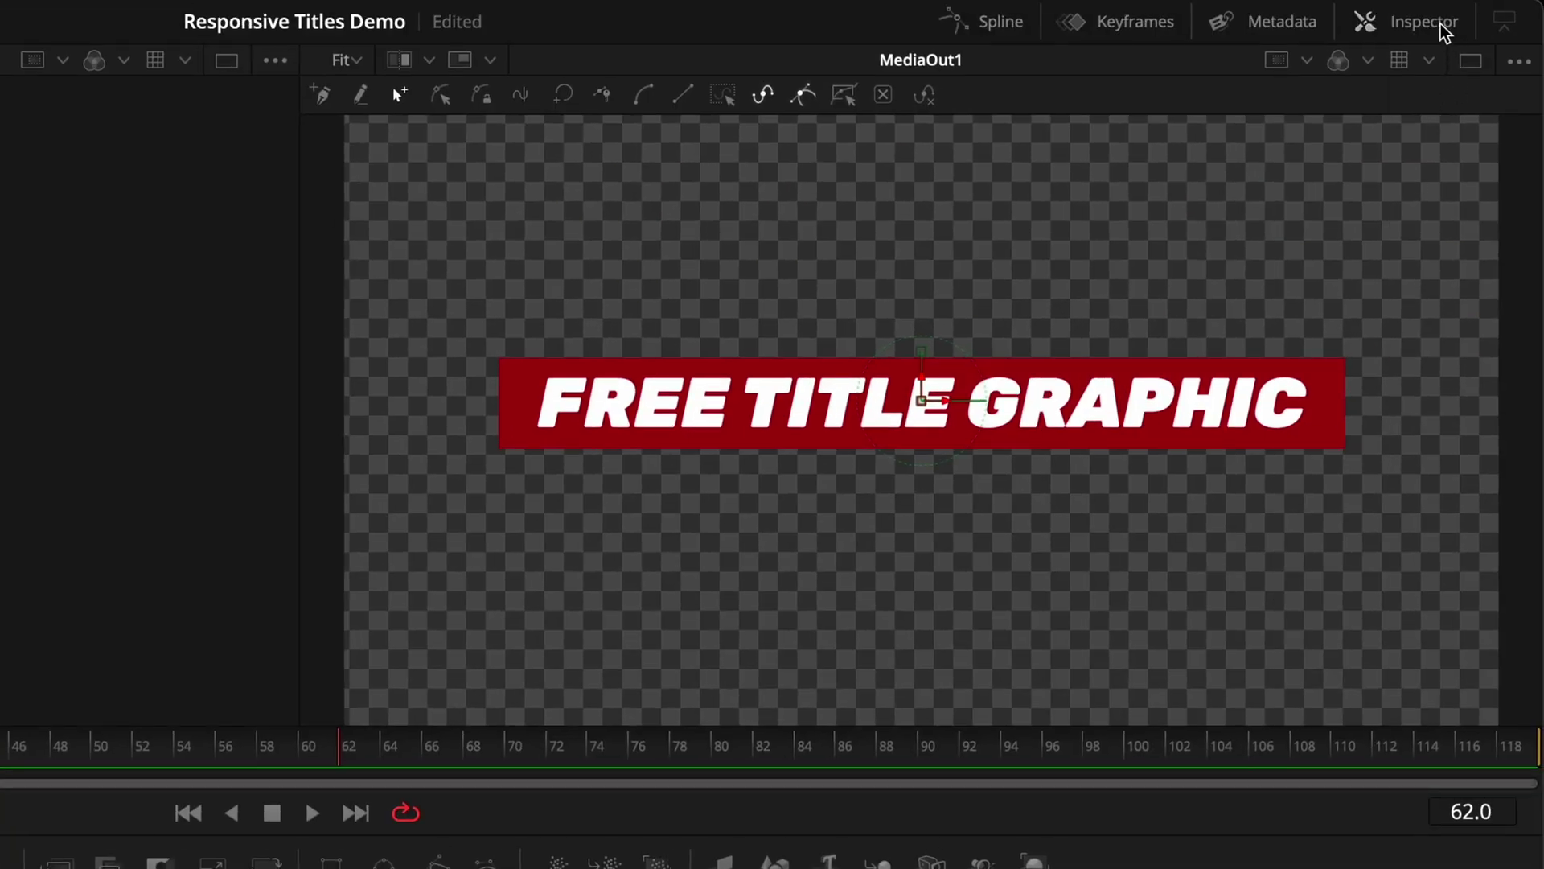
left_click(1435, 12)
left_click(1292, 410)
key("ctrl+a")
type("TEMPLE GRAN")
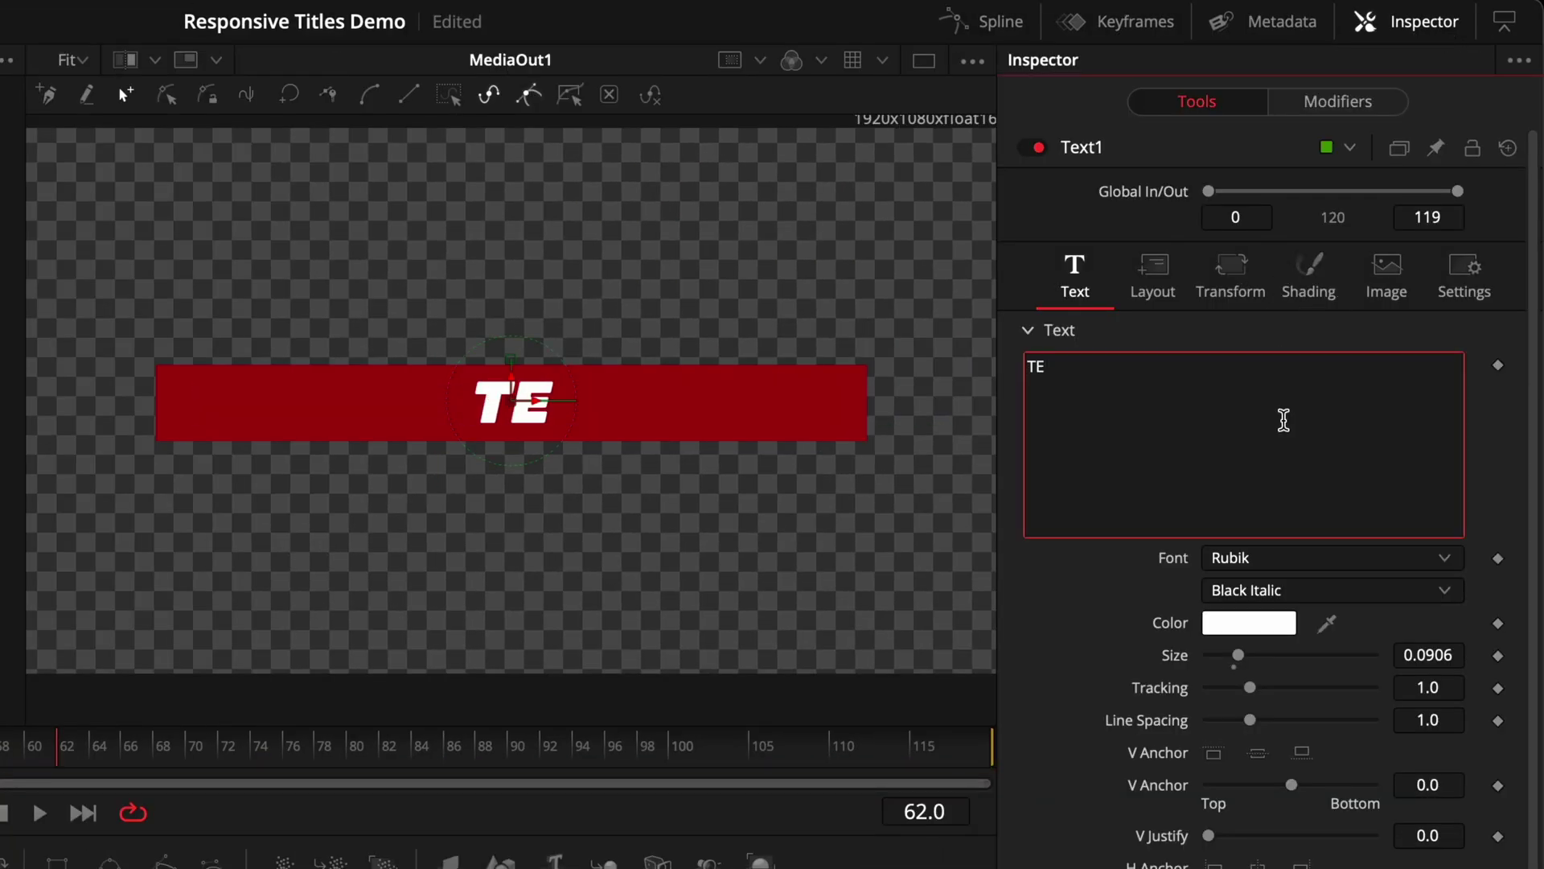
type("DIN")
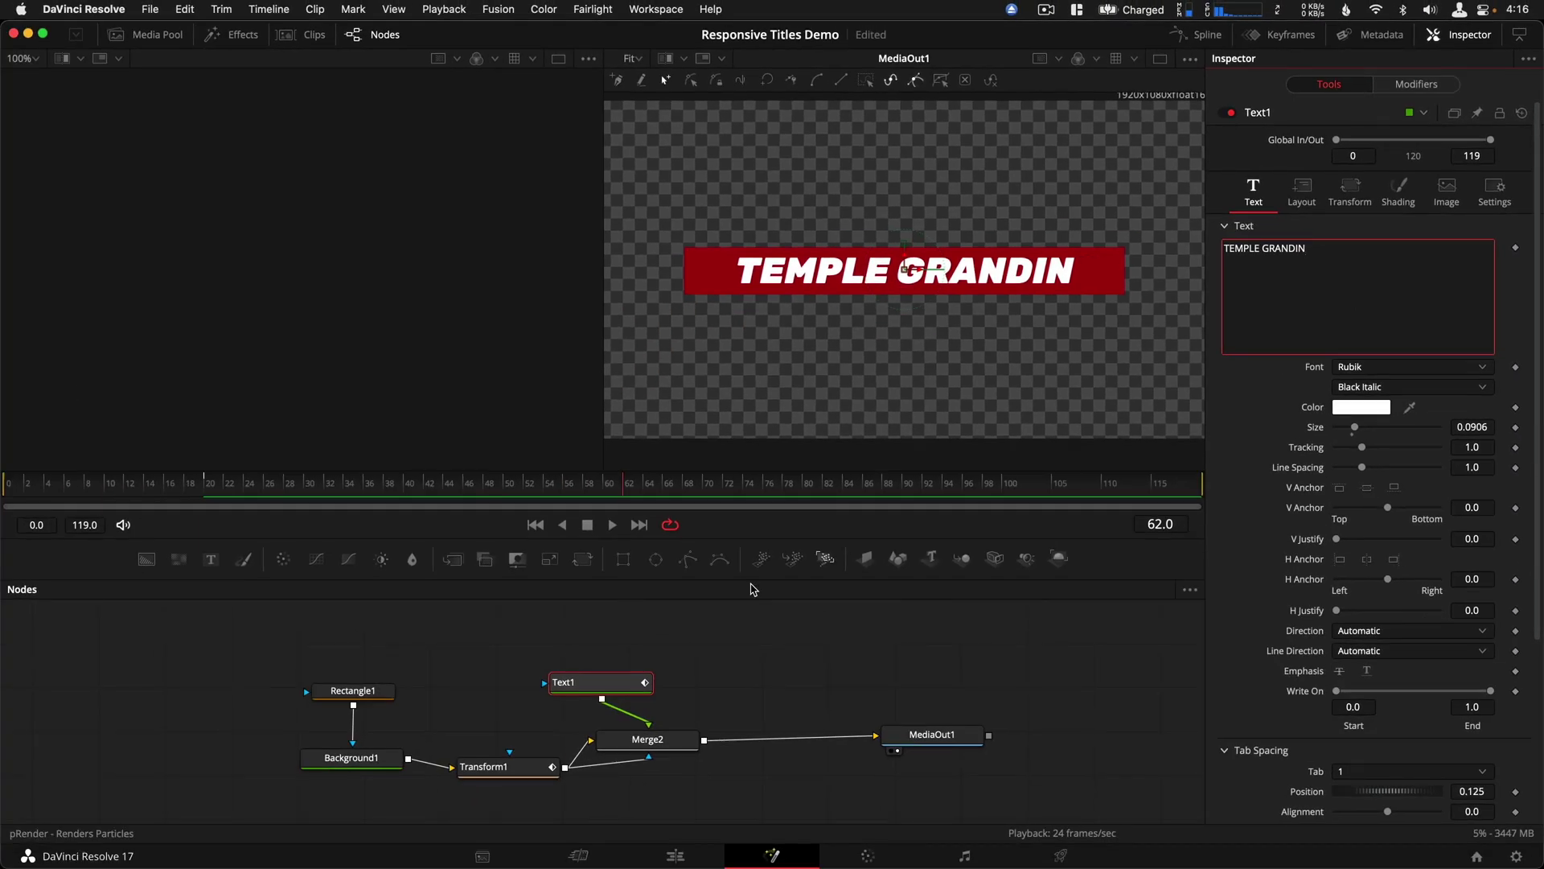
Step: Narrow Rectangle1's red bar in the viewer to fit TEMPLE GRANDIN
left_click(370, 690)
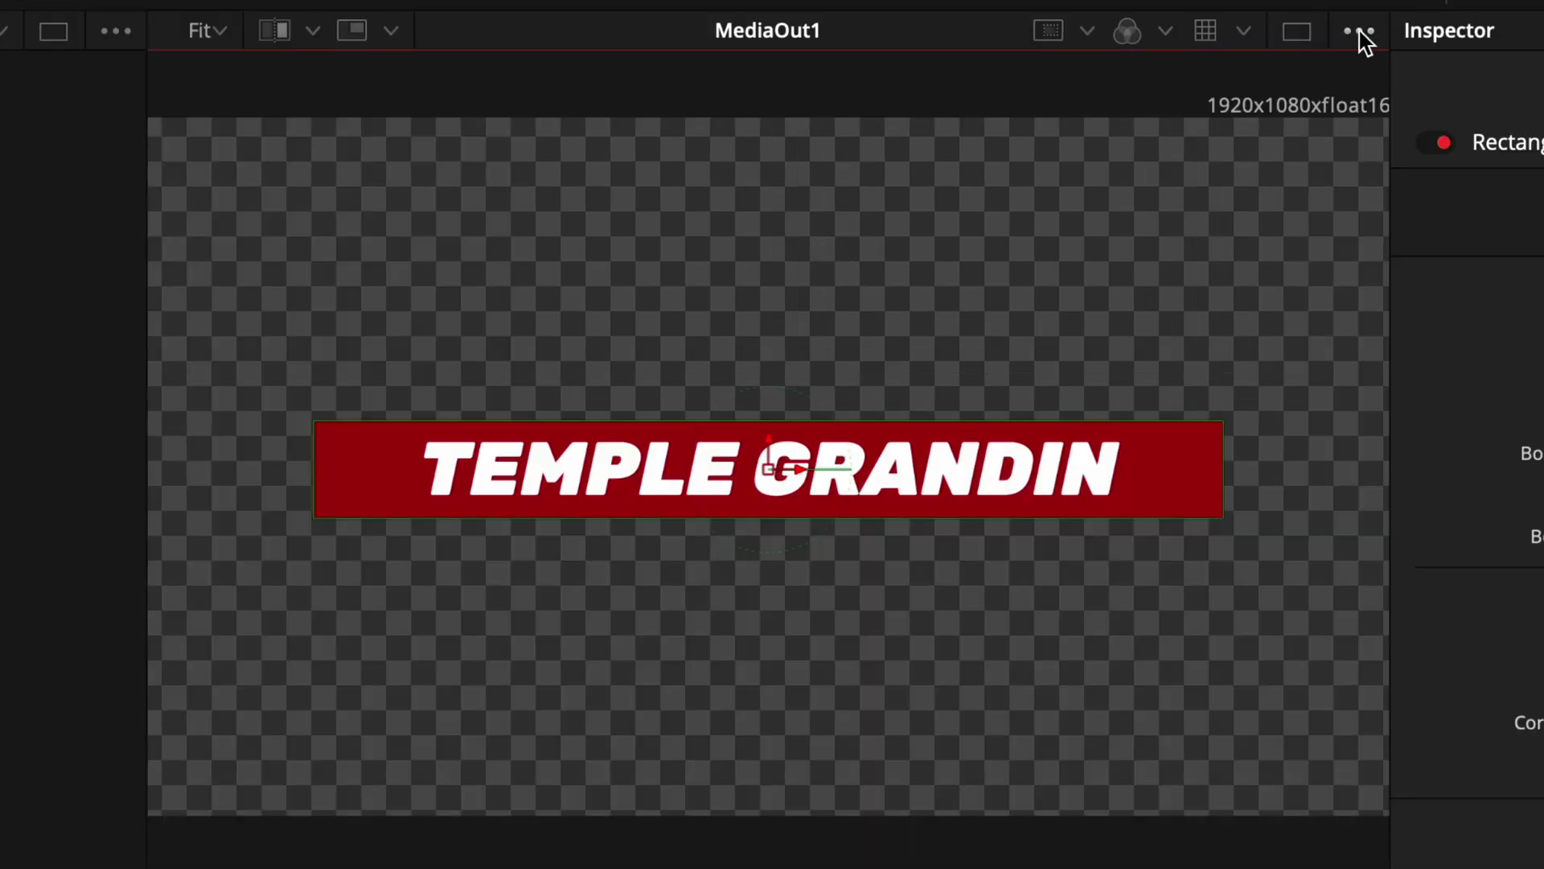
left_click(1359, 32)
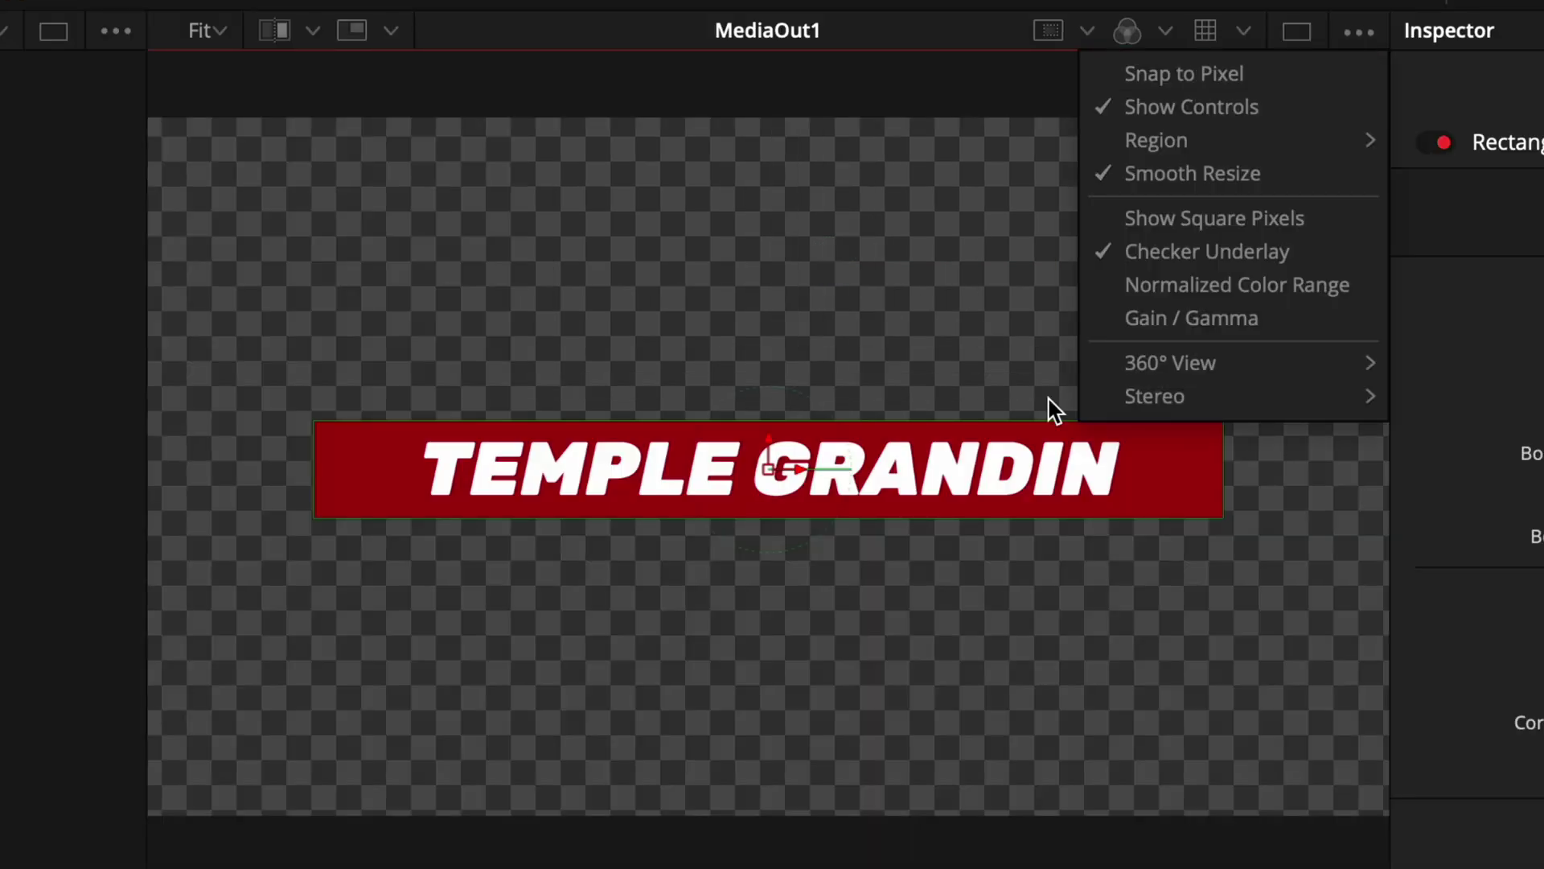
left_click(1217, 483)
left_click_drag(1217, 482, 1156, 483)
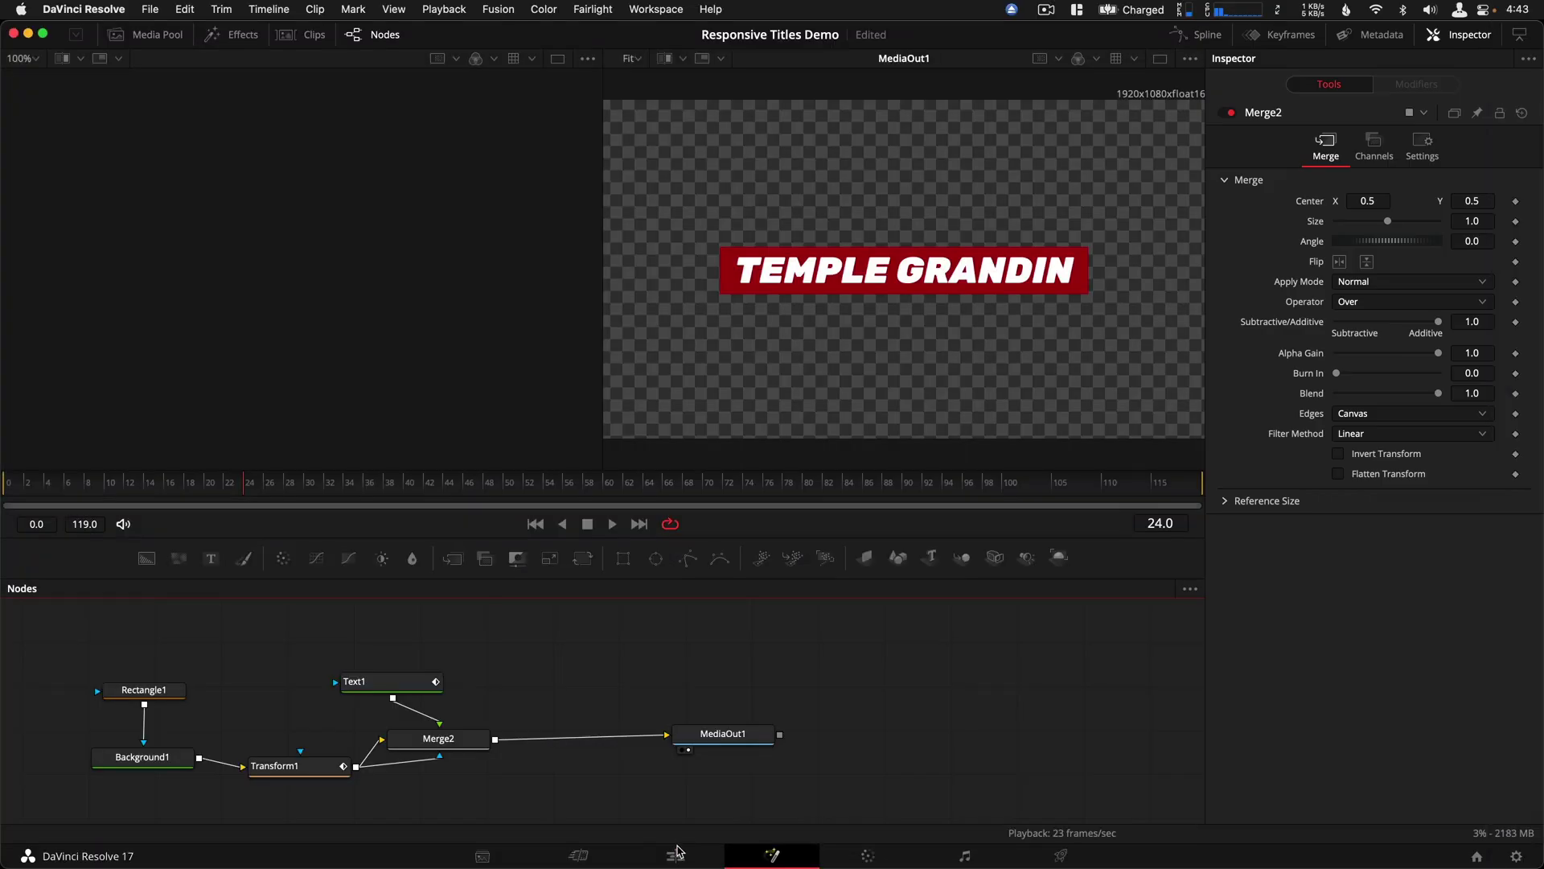
Step: Place Responsive Reveal Title on Video 2 over the interview and preview it
left_click(677, 854)
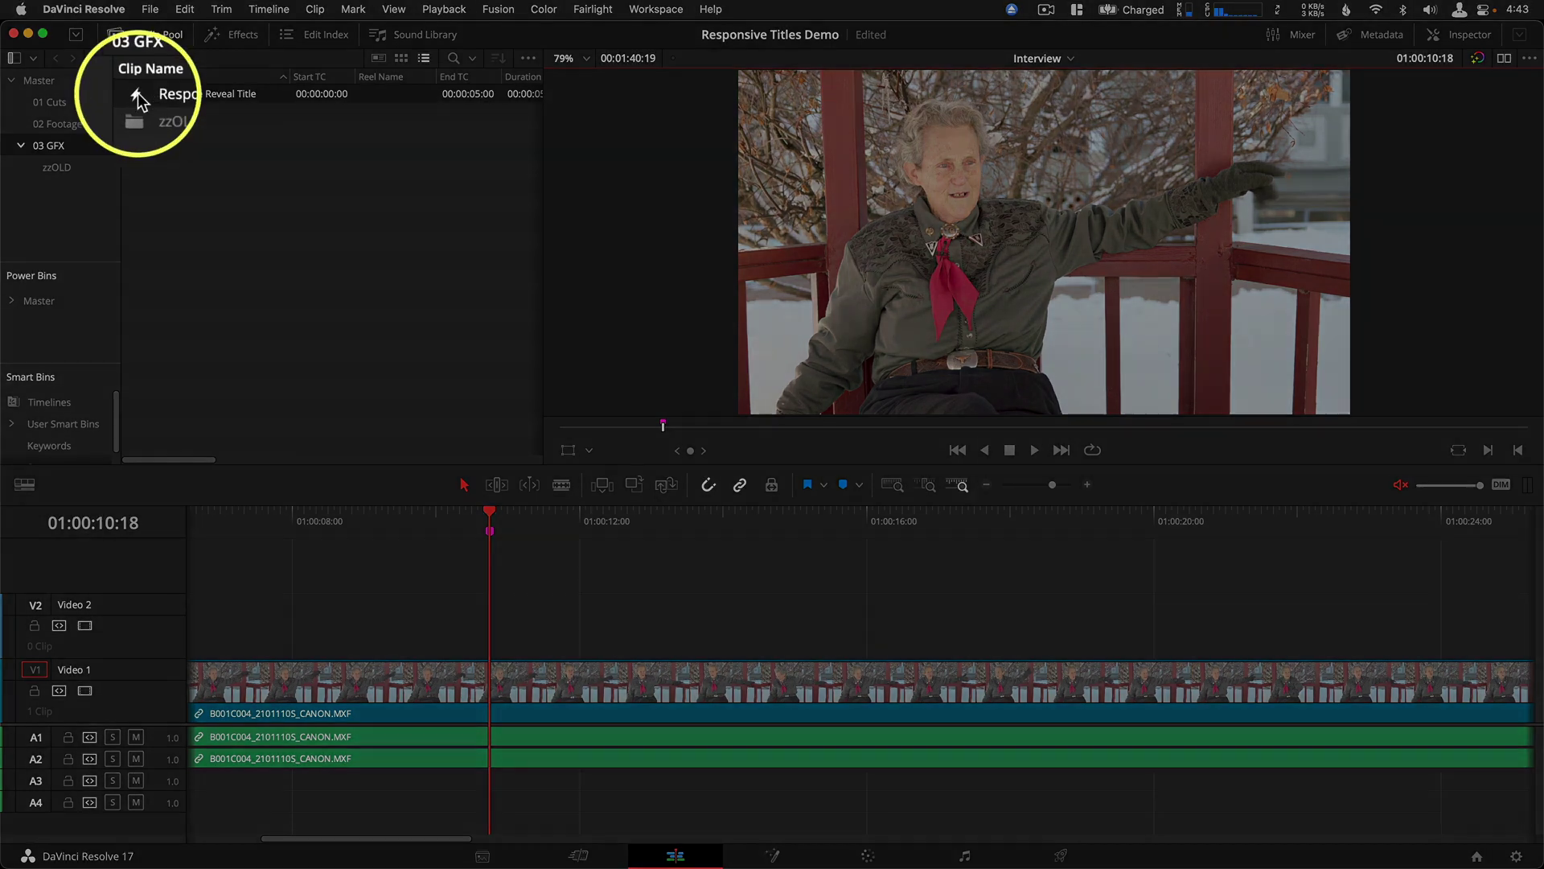
left_click_drag(139, 94, 499, 627)
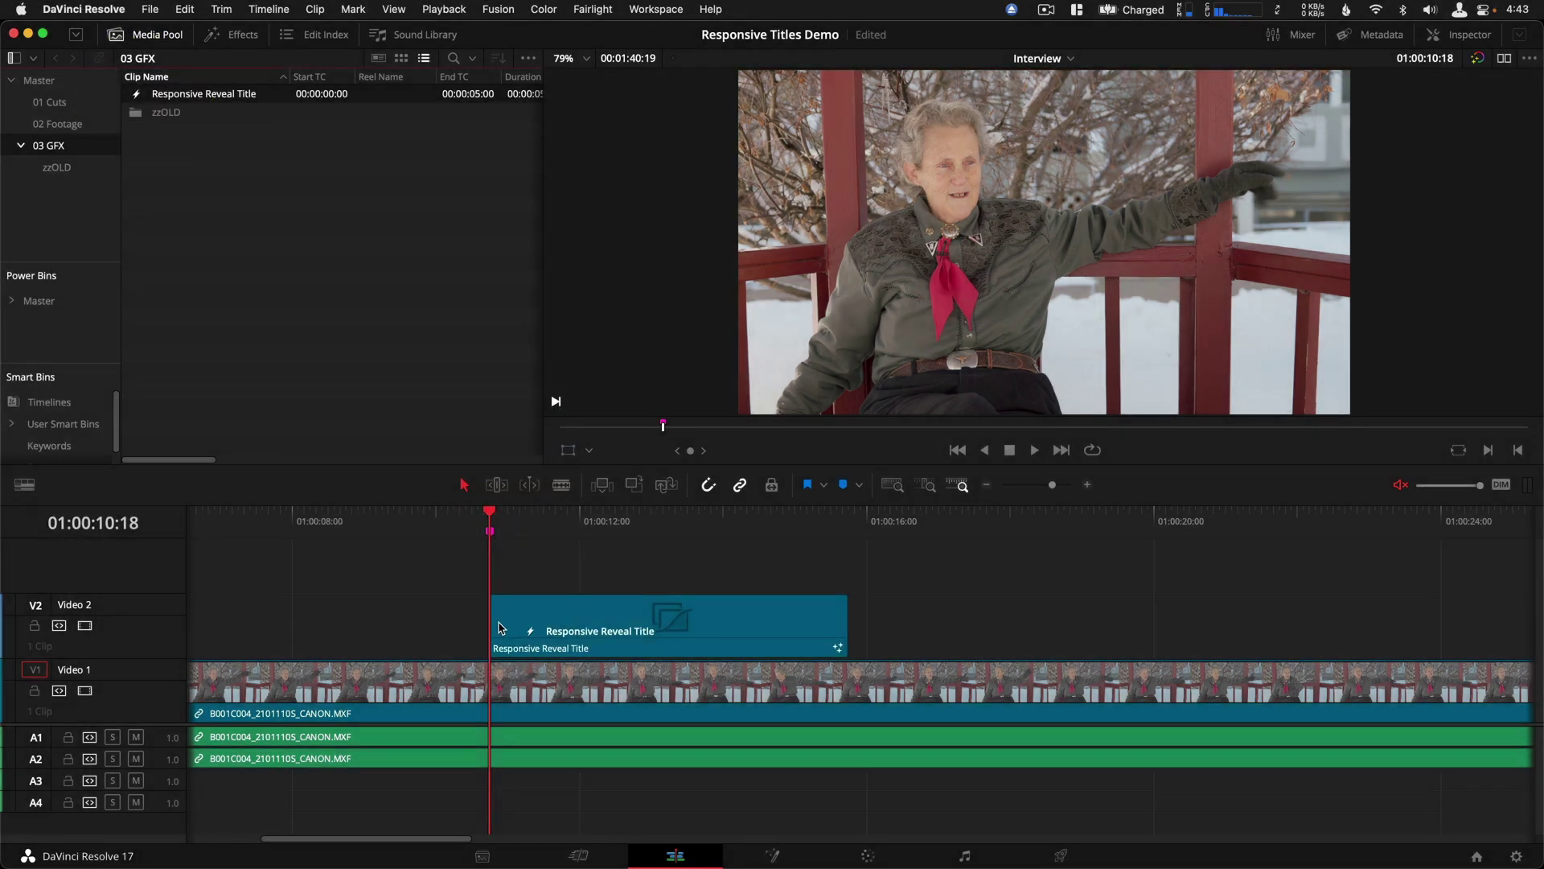
key("space")
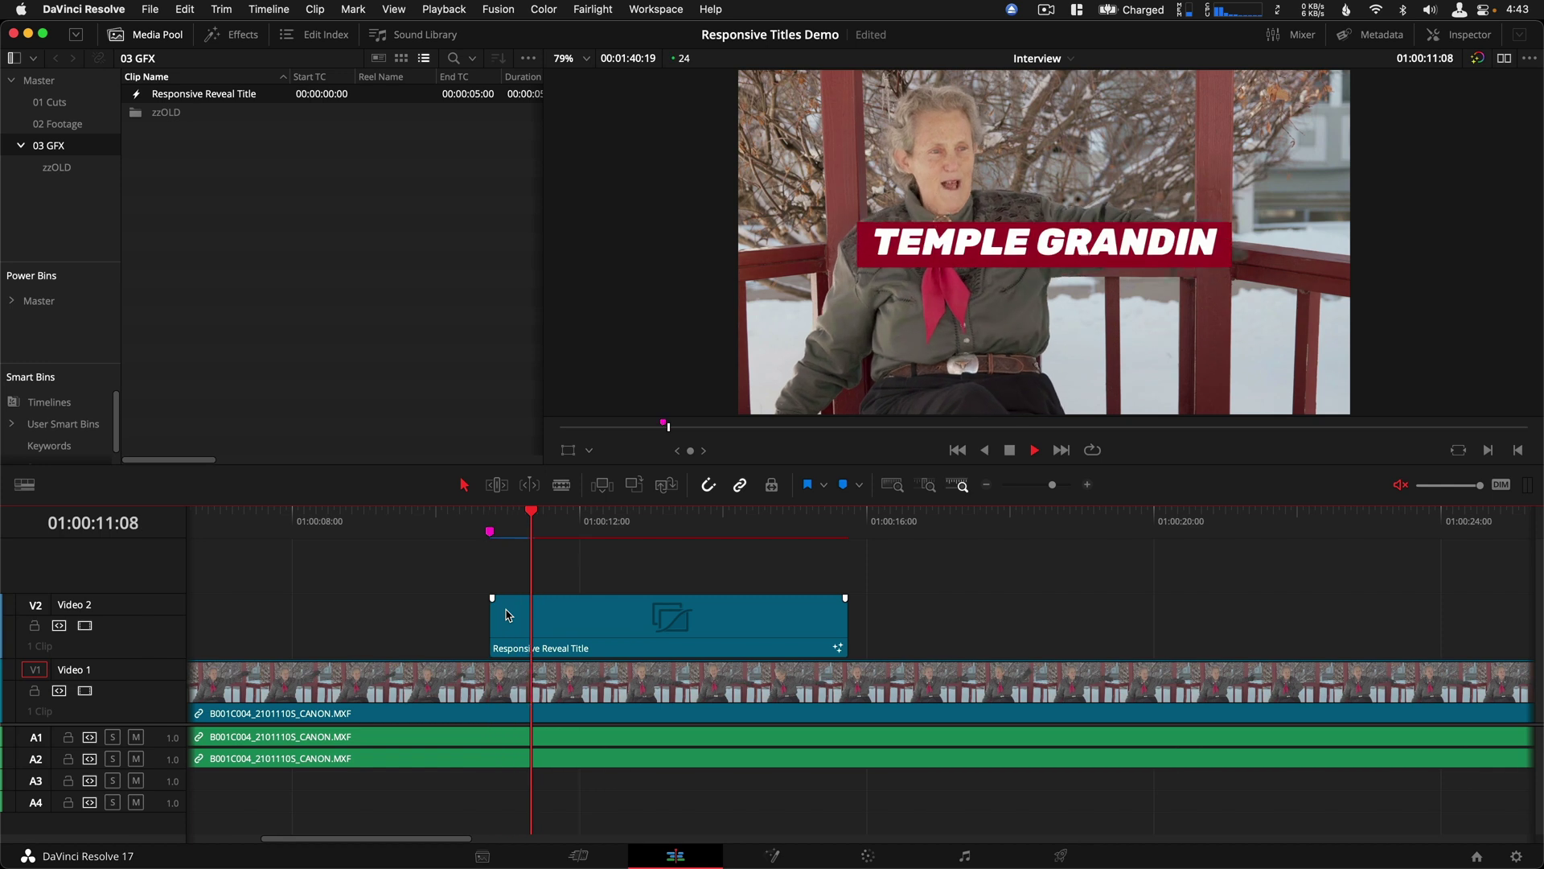
Step: Blade the title clip near 01:00:12:03 and delete the right-hand piece
key("b")
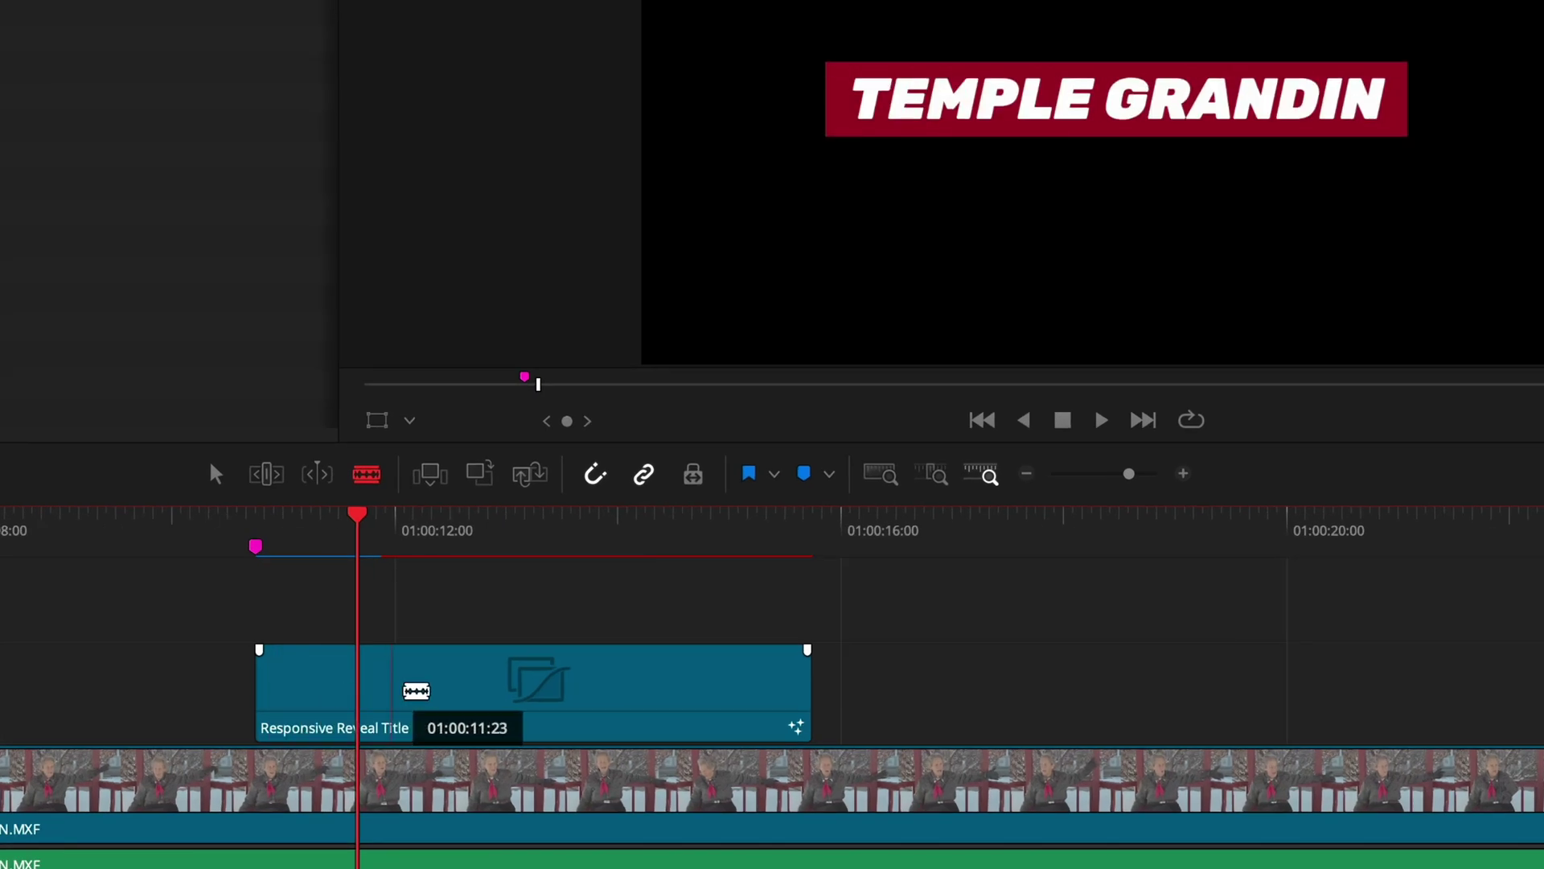
left_click(411, 690)
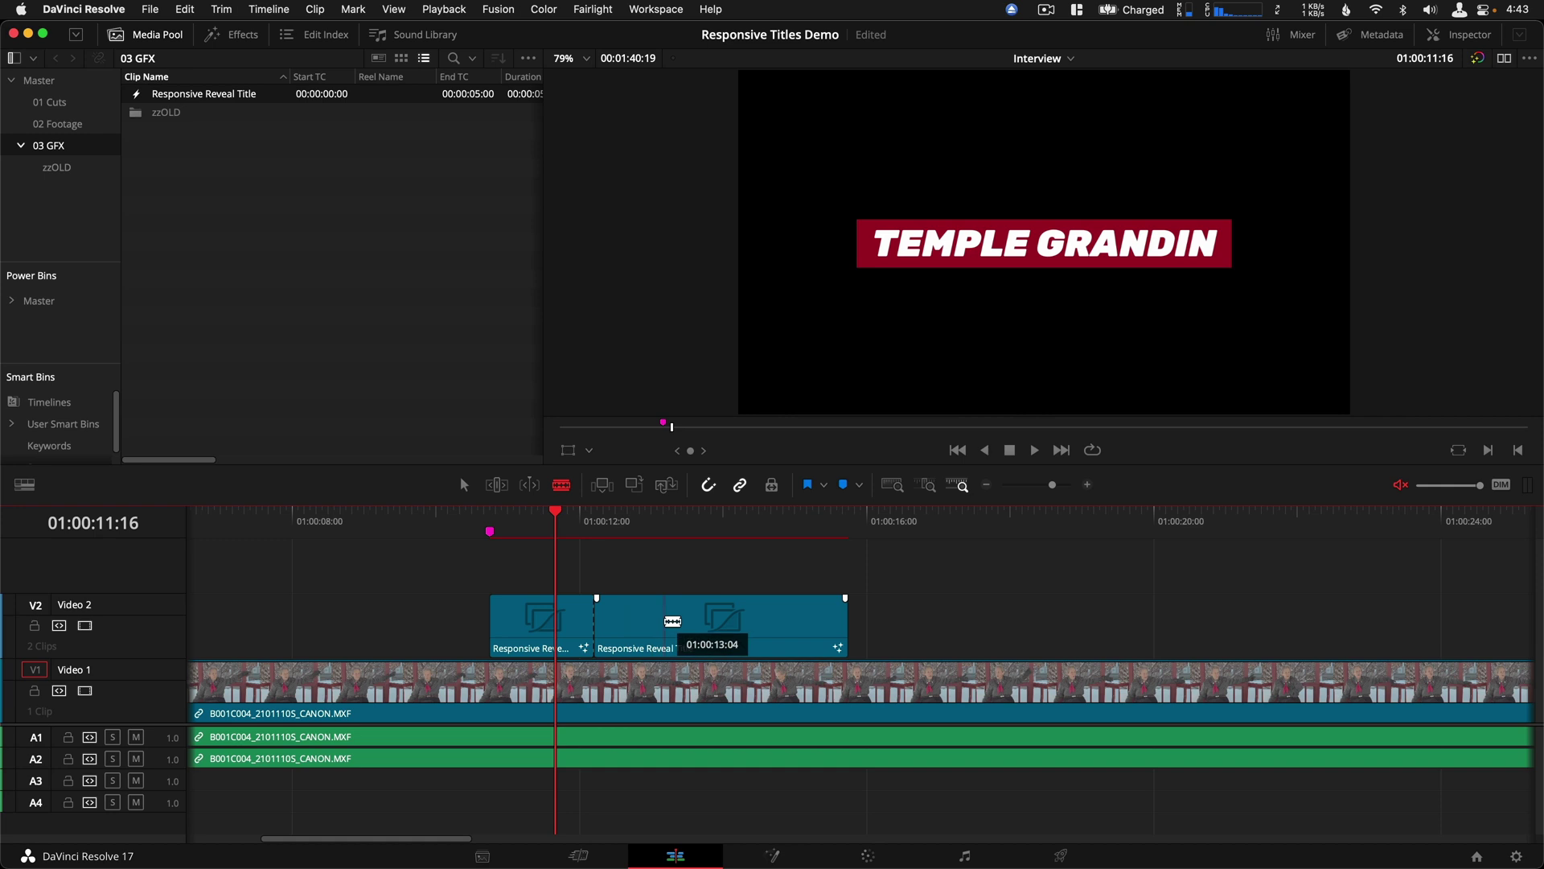
key("a")
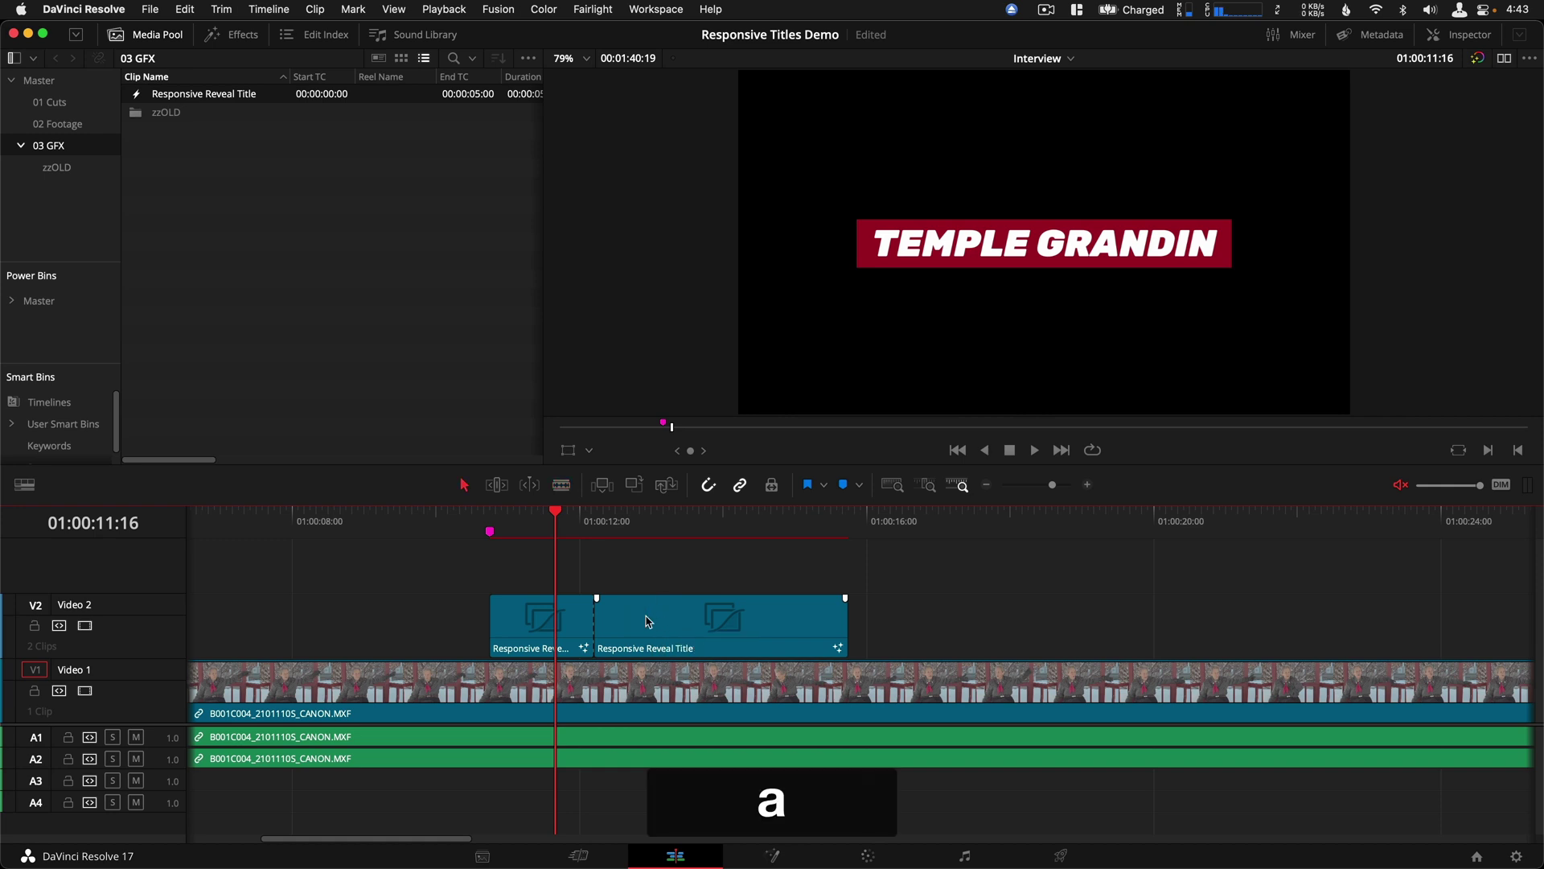
left_click(646, 620)
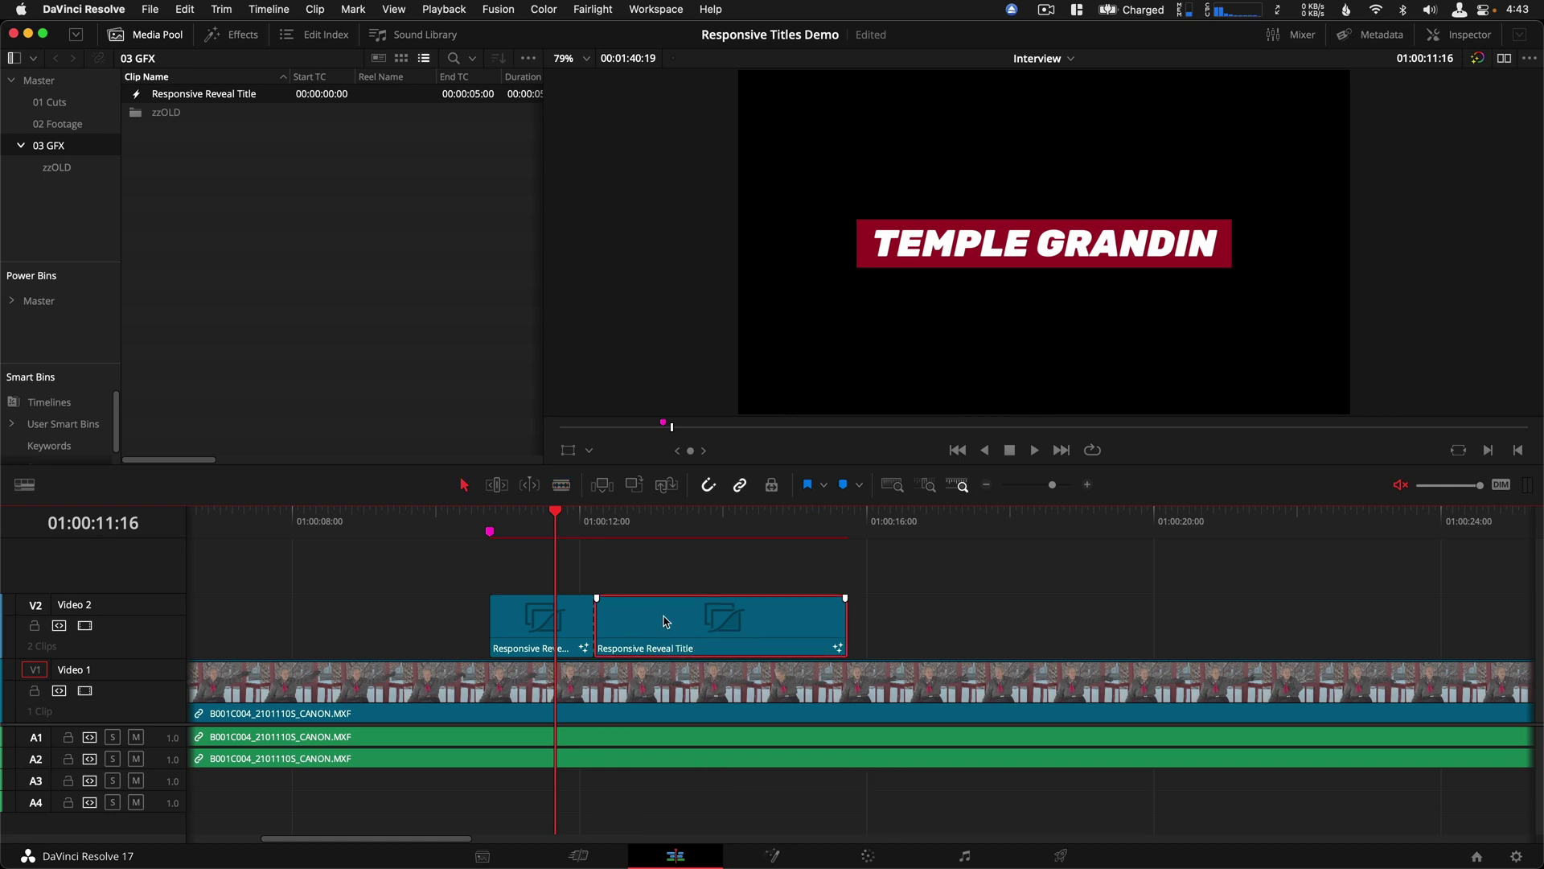
key("BackSpace")
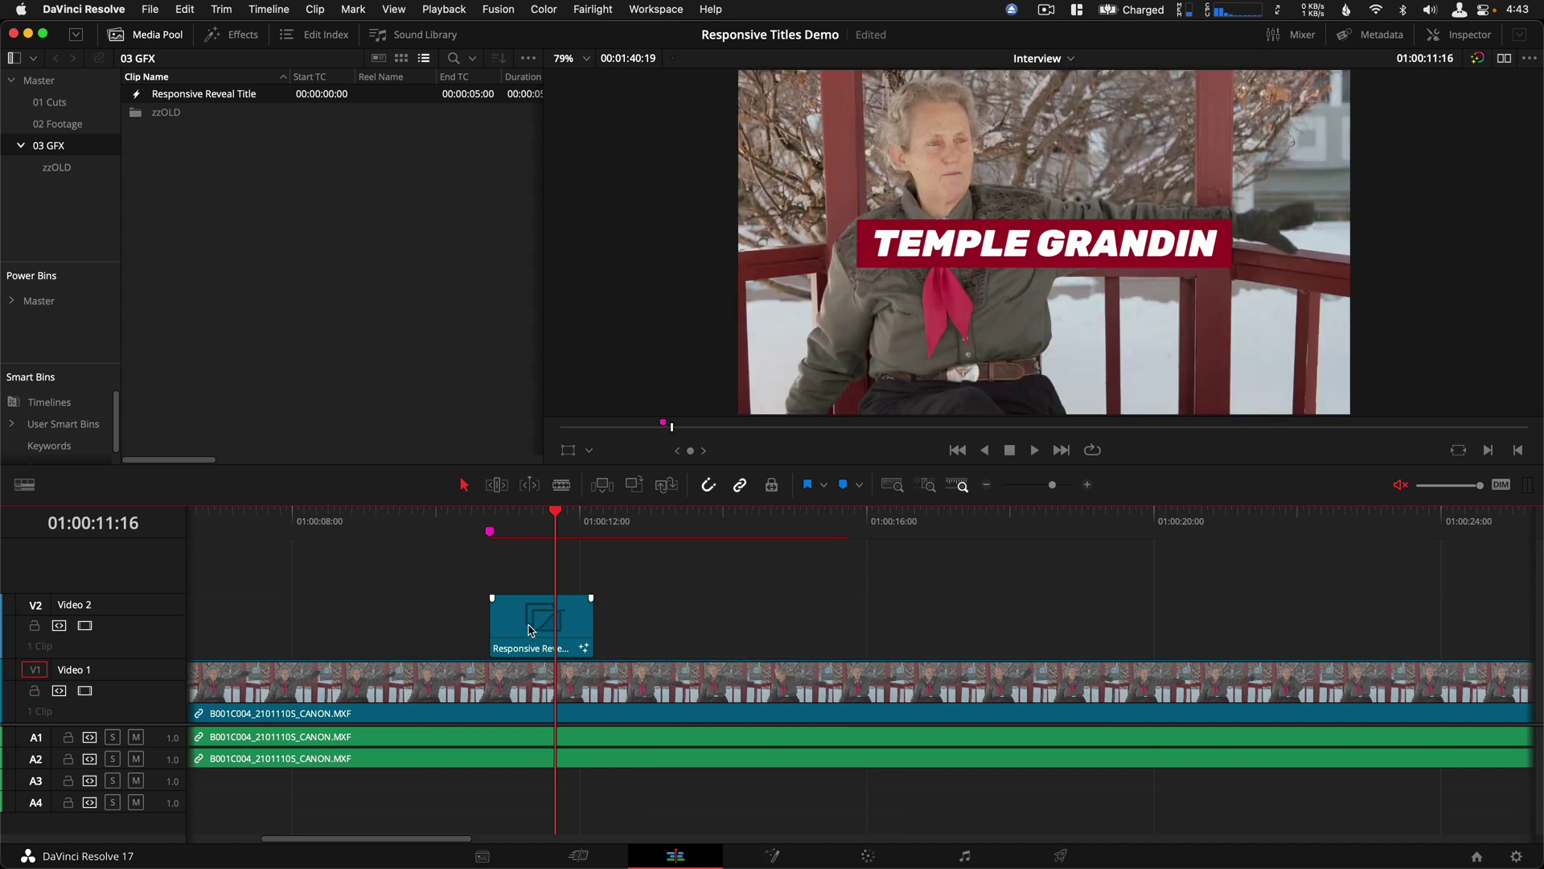
Step: Duplicate the title clip directly after the original and play back both copies
left_click_drag(521, 627, 628, 630)
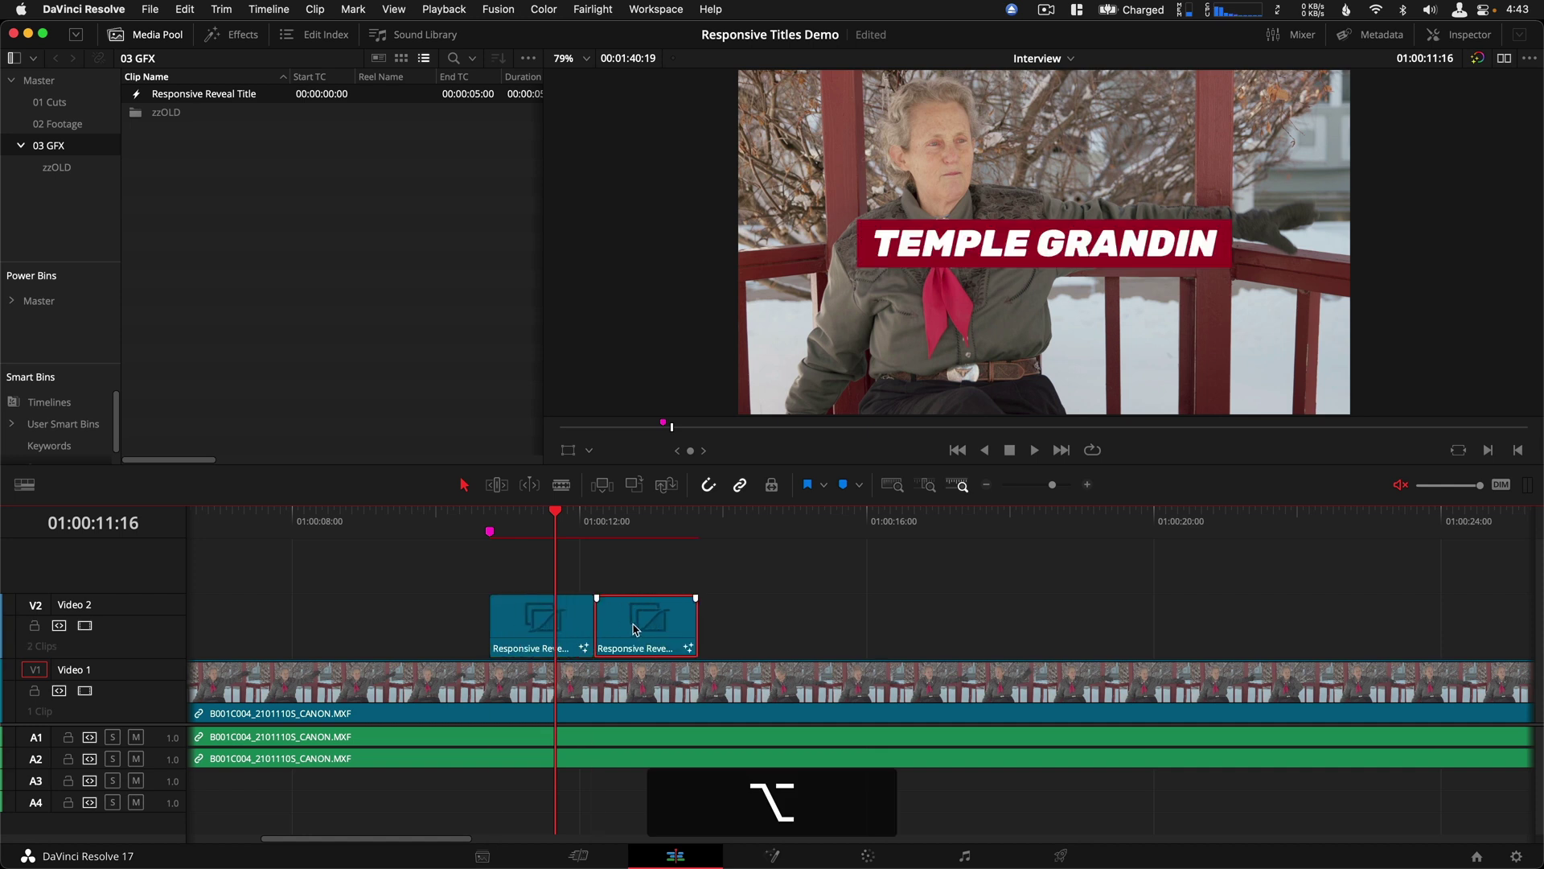
key("space")
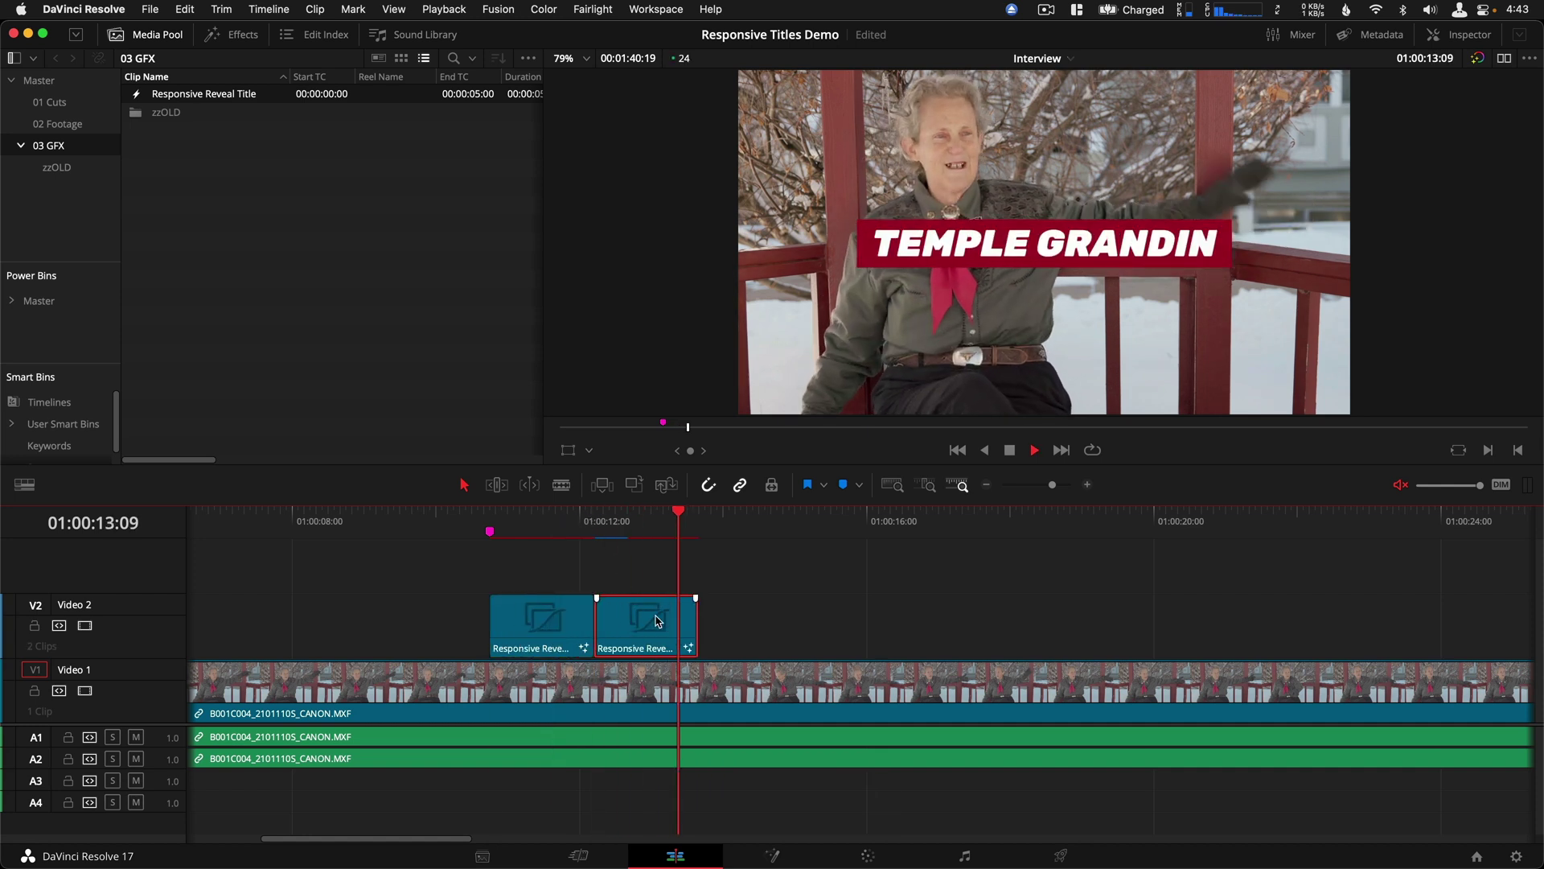
key("space")
right_click(641, 621)
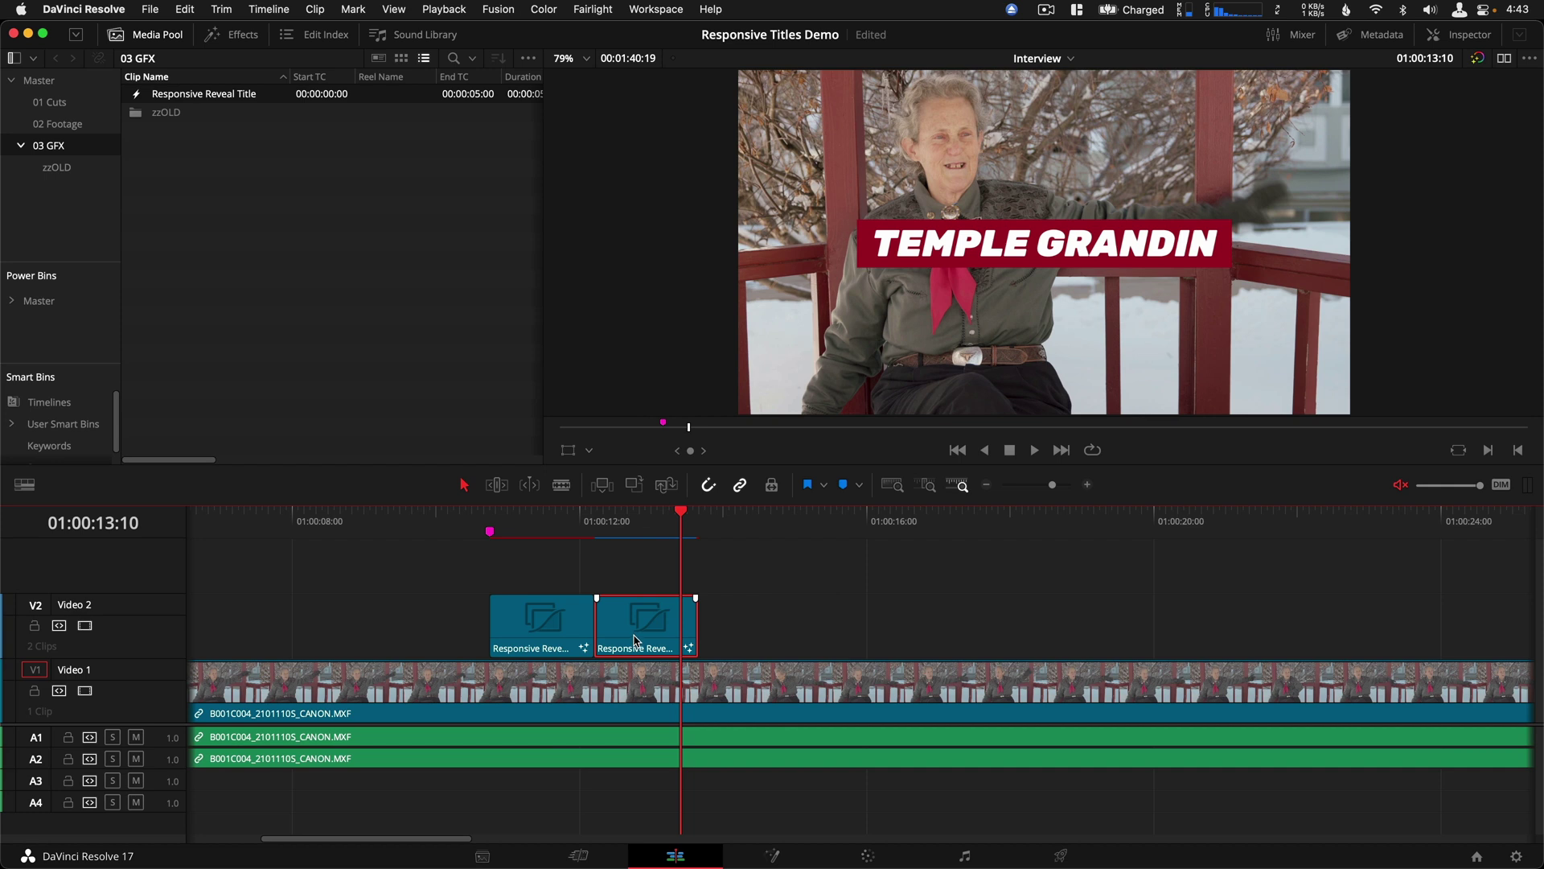
Step: Turn the second title copy into a compound clip named outro
right_click(634, 640)
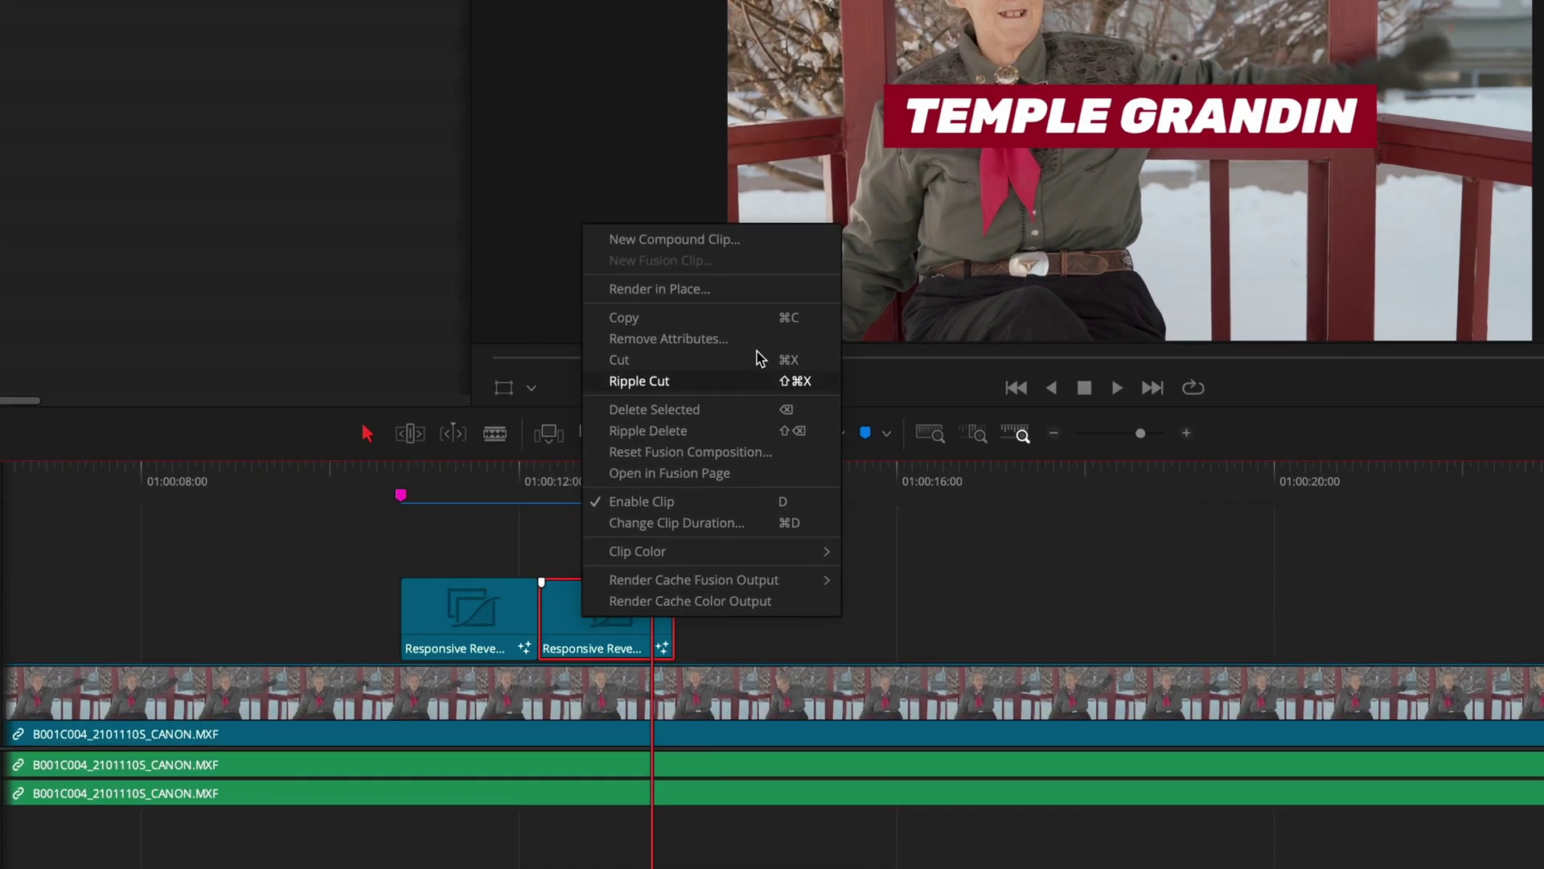
left_click(783, 243)
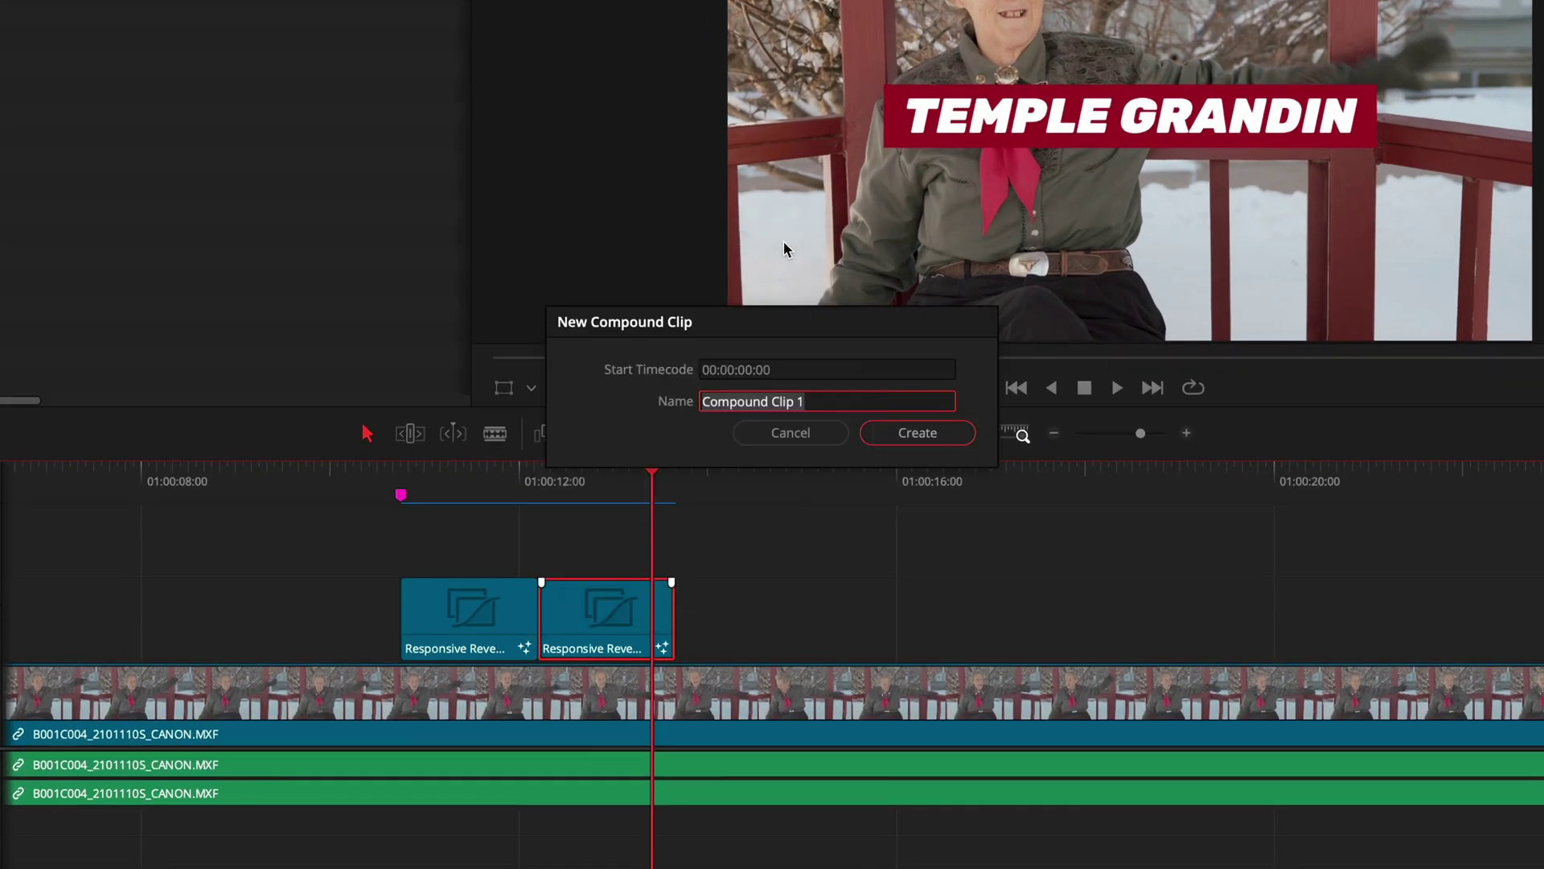
type("outro")
key("Return")
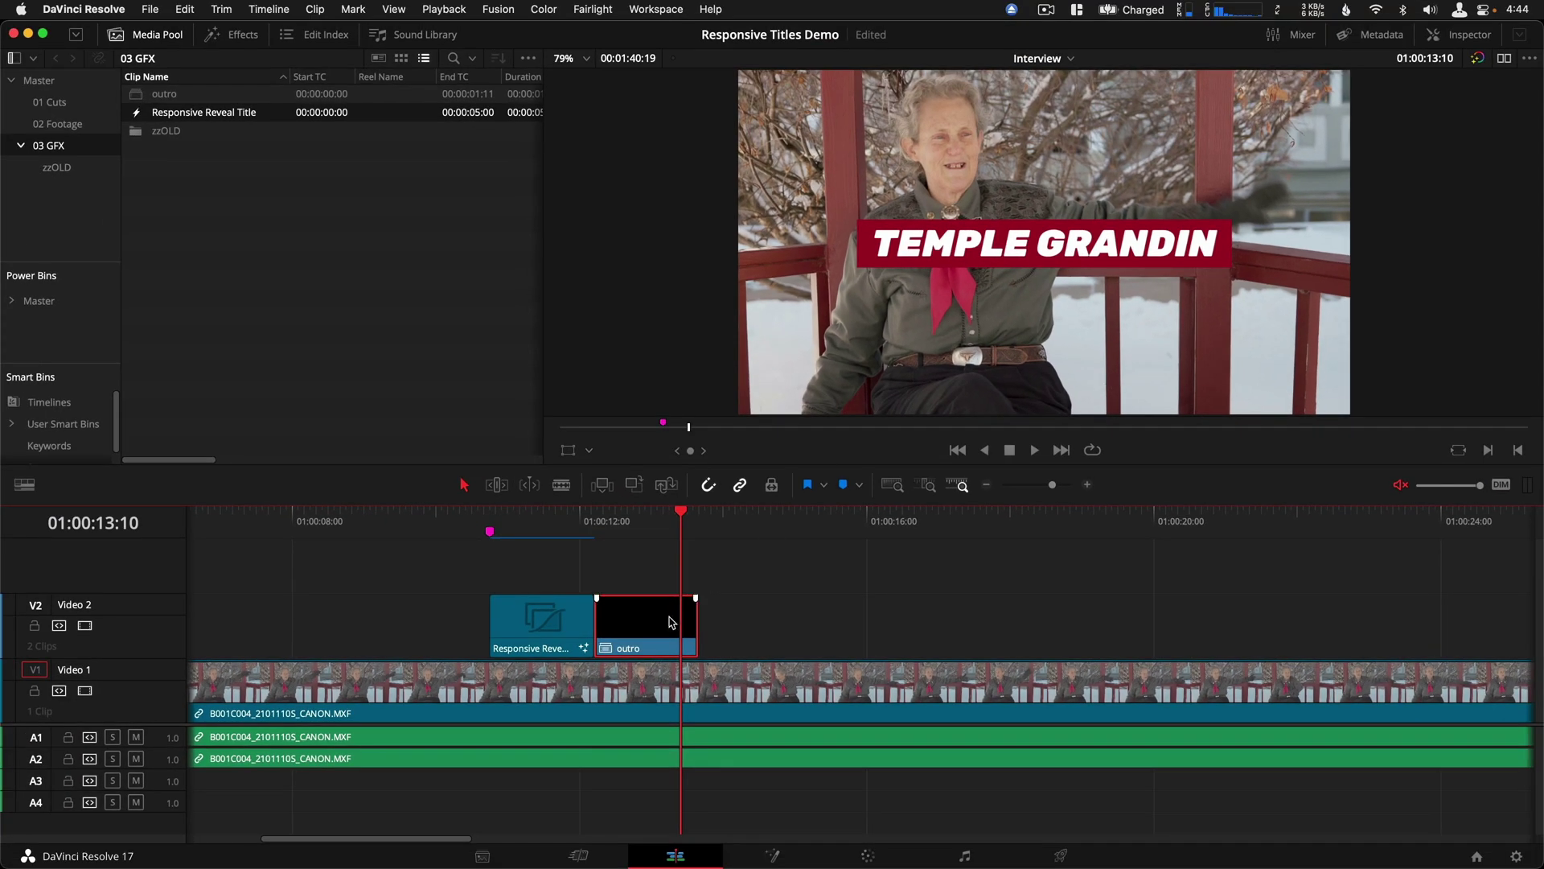
Step: Set the outro clip to Reverse Speed and preview the title with its reversed outro
key("r")
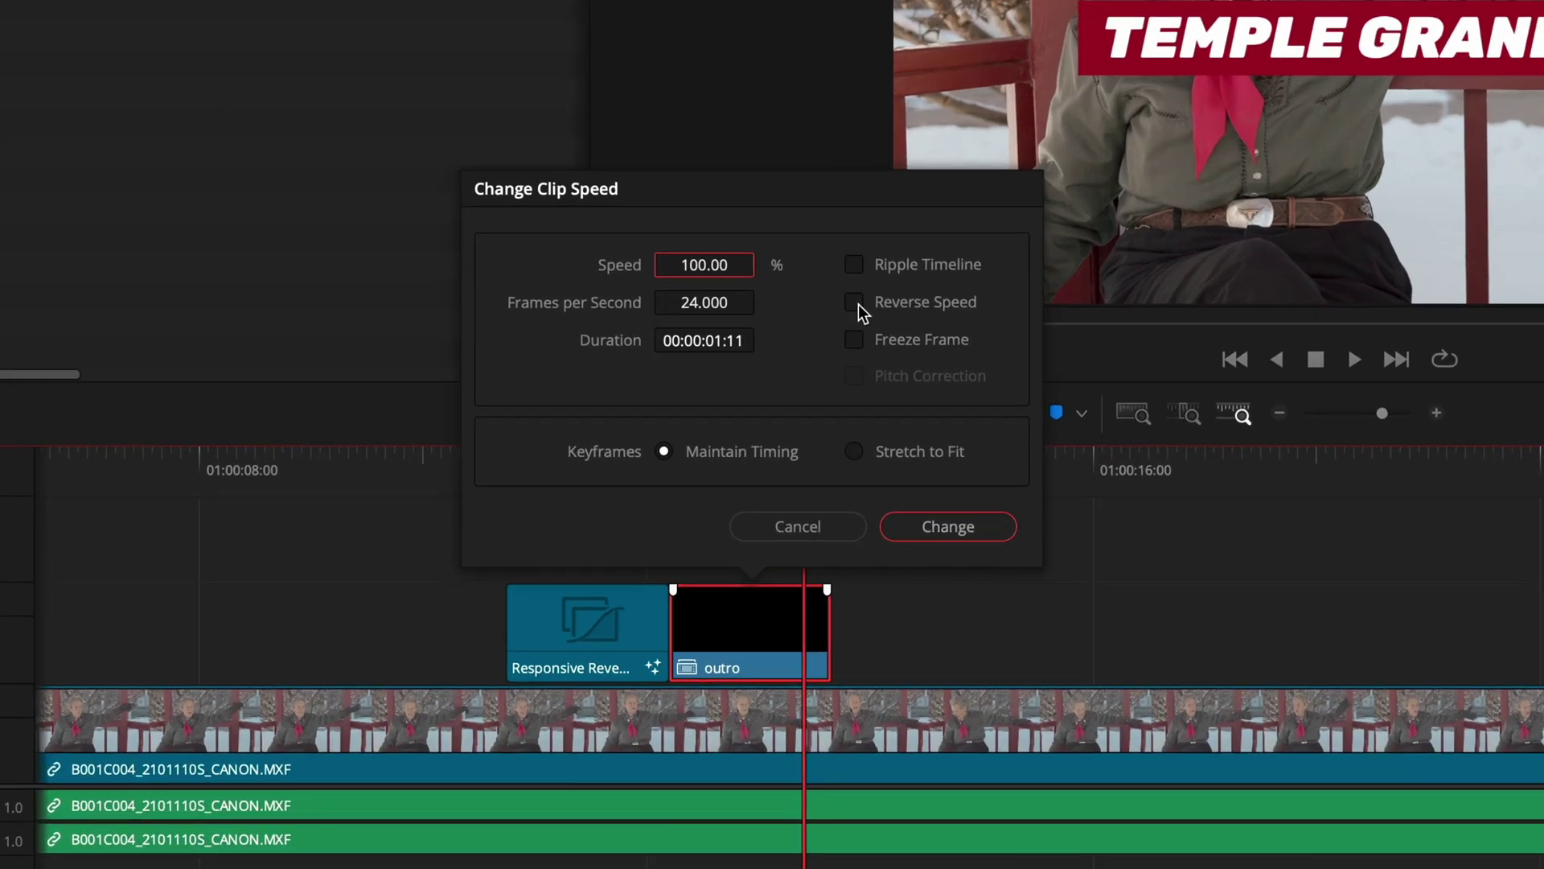
left_click(854, 302)
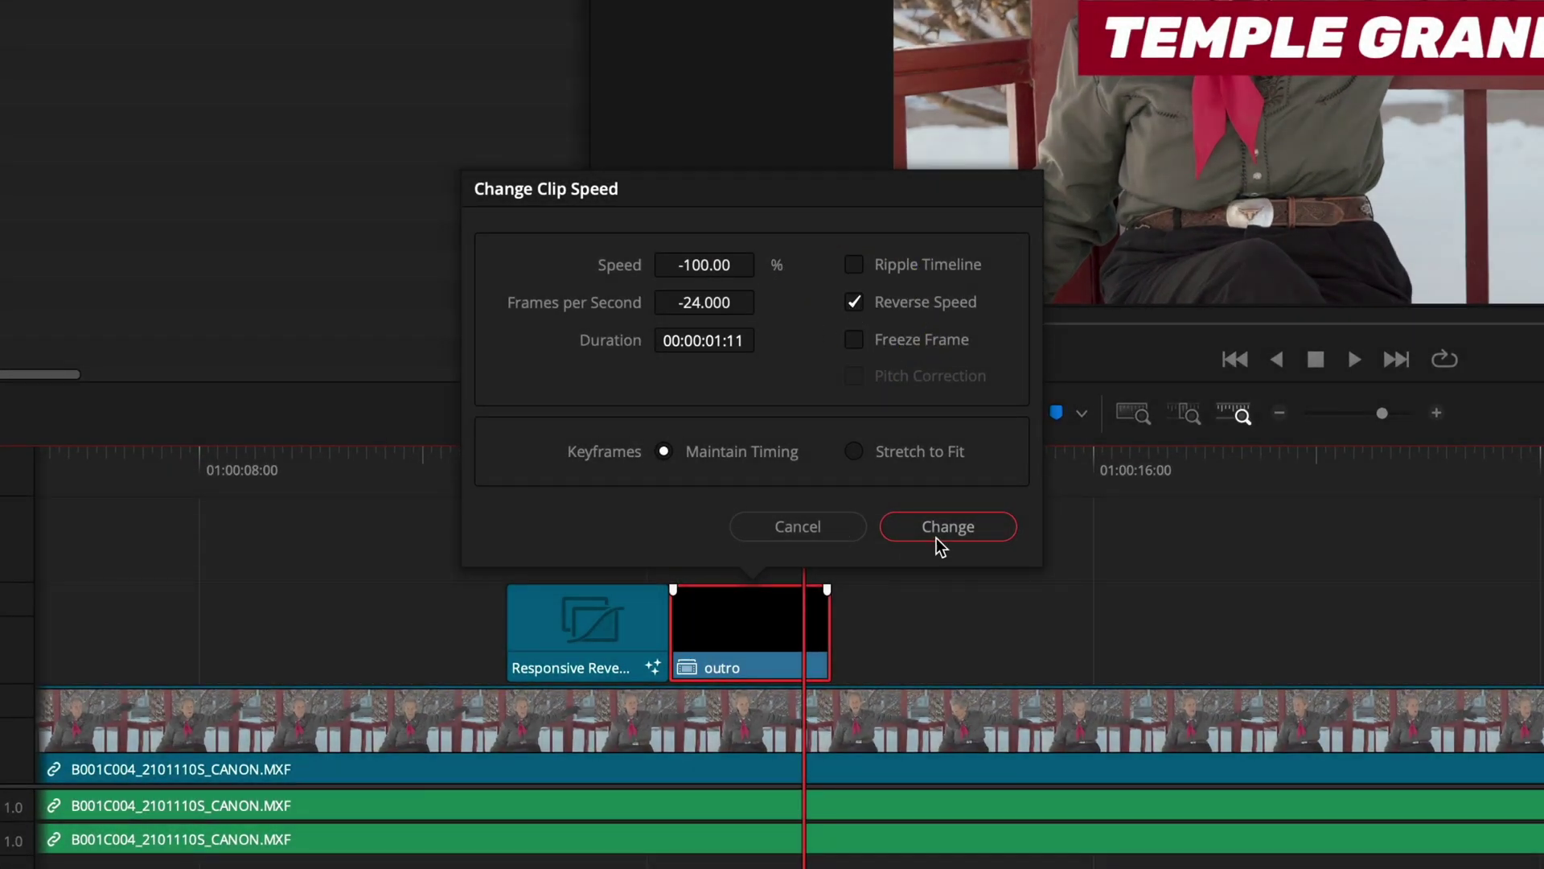
left_click(934, 541)
left_click(479, 486)
key("space")
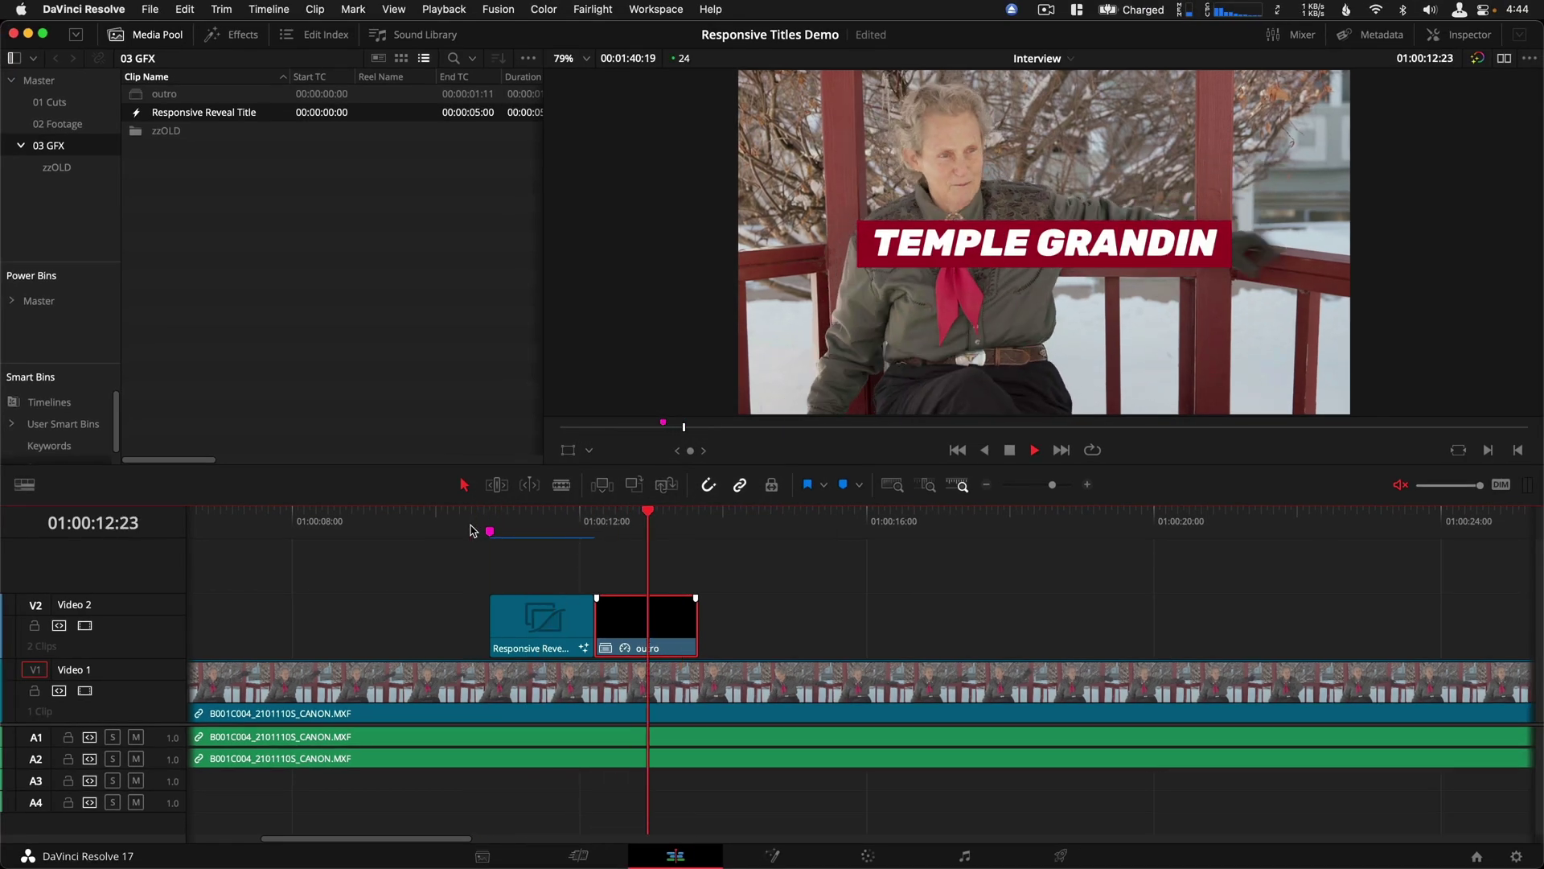
key("space")
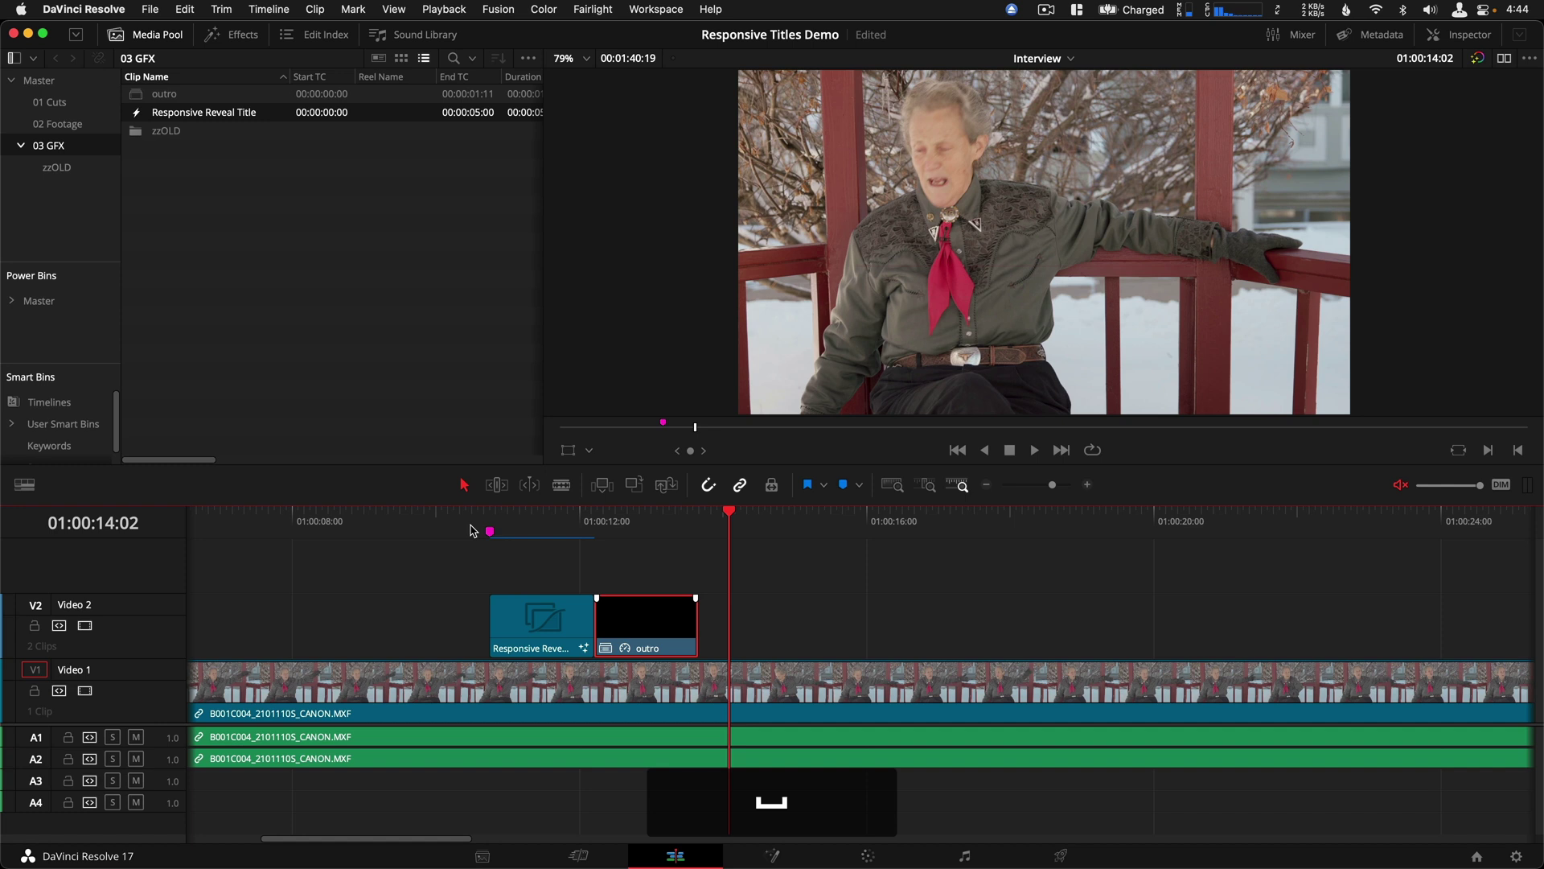
Step: Extend the title clip, slide the outro back against its end, and park the playhead at 01:00:12:14
left_click(660, 570)
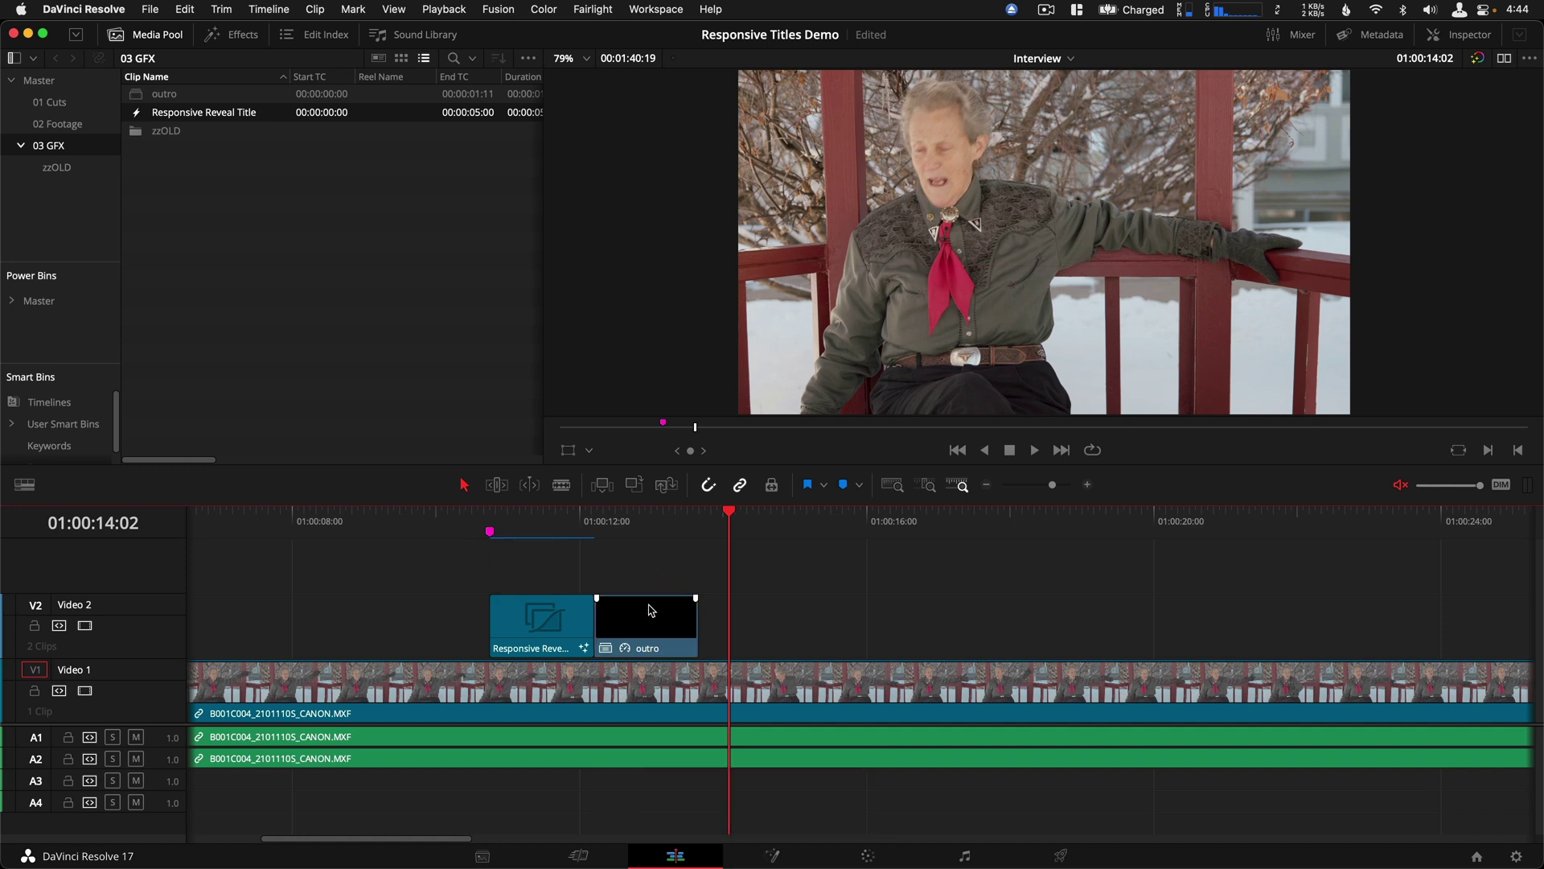
left_click_drag(646, 625, 788, 631)
left_click_drag(598, 626, 648, 627)
left_click_drag(806, 630, 696, 631)
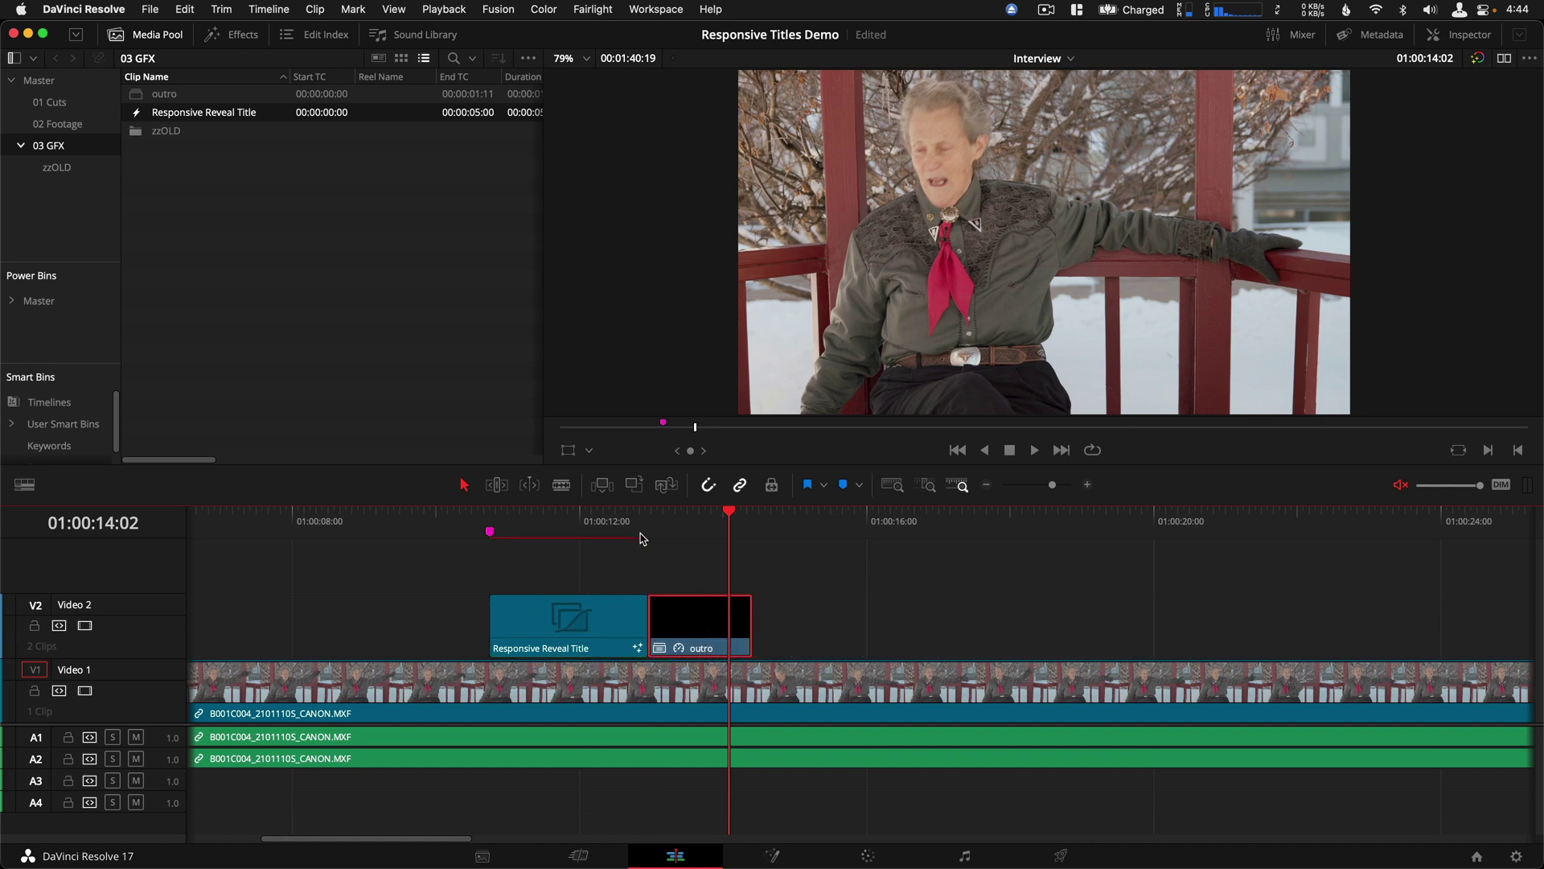
left_click_drag(641, 532, 617, 531)
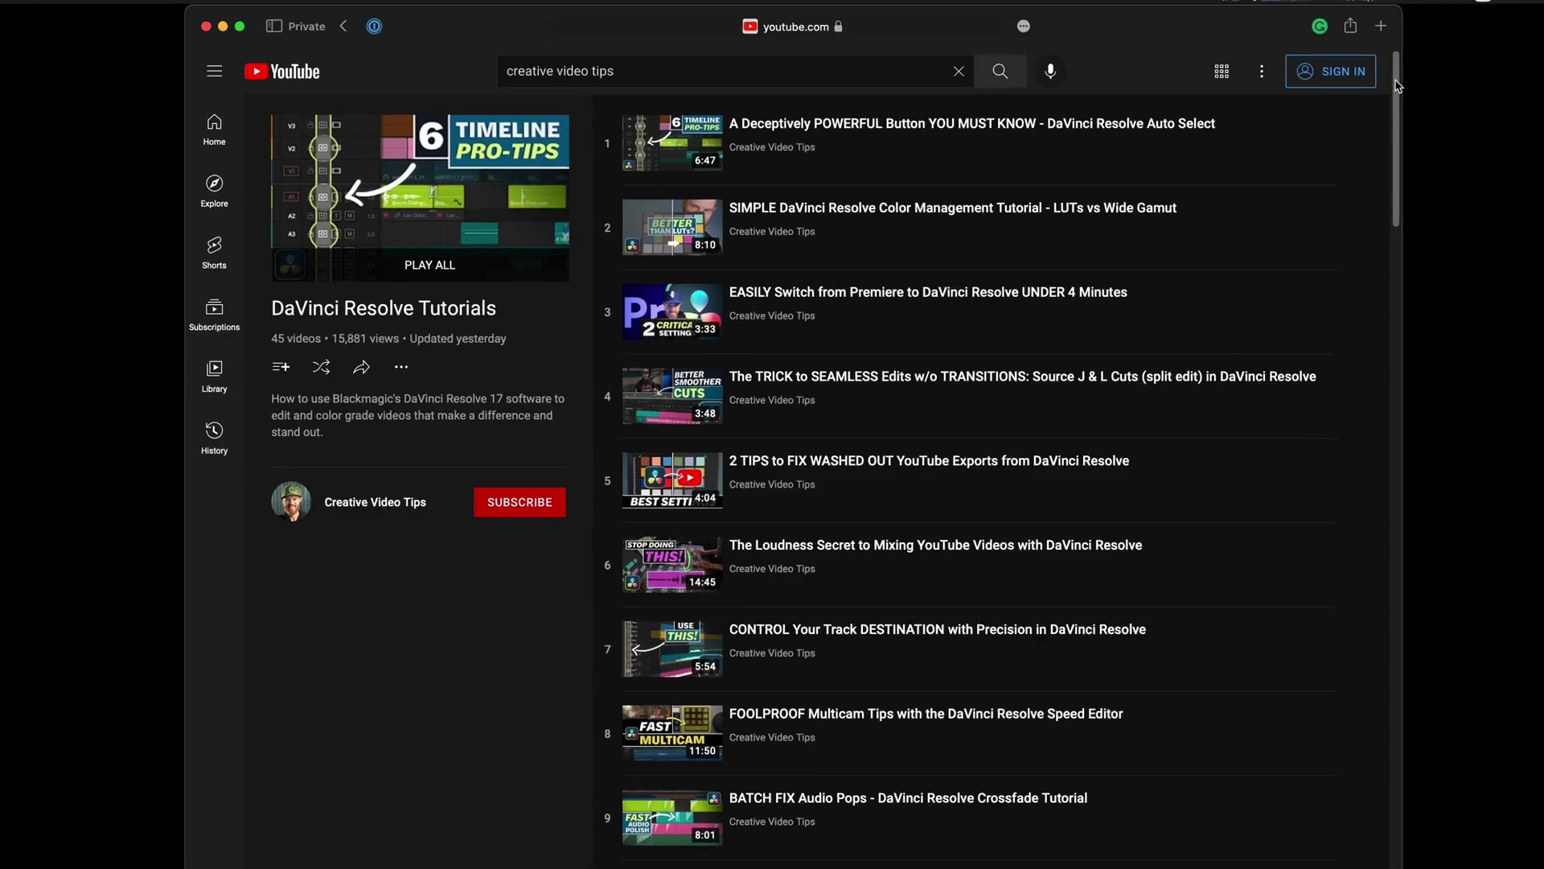
scroll(1448, 241, "down", 2)
scroll(1536, 52, "down", 9)
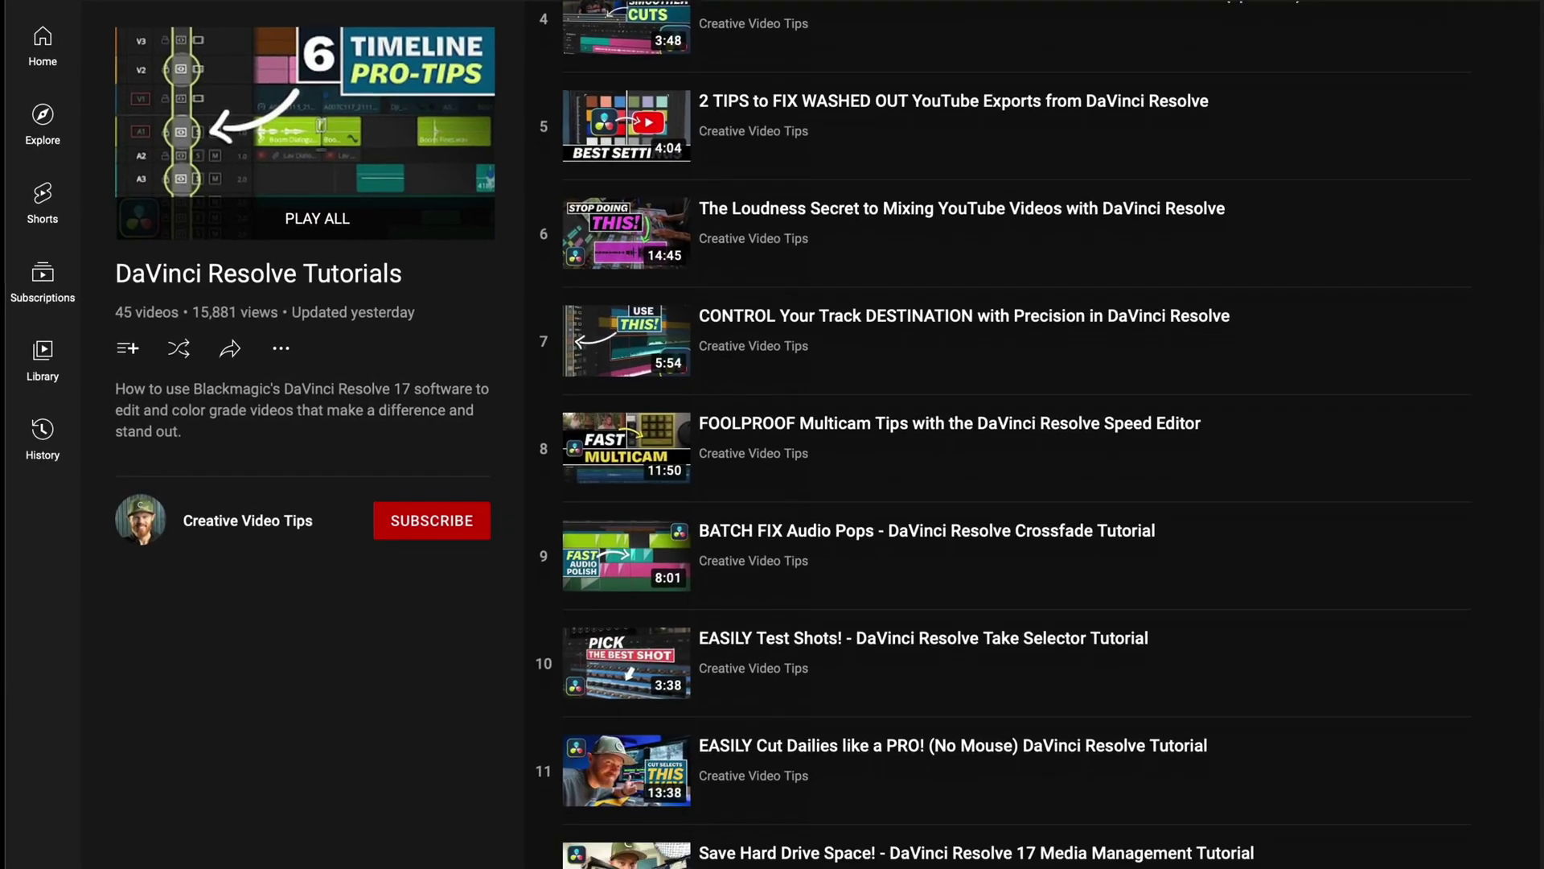
scroll(1014, 434, "down", 3)
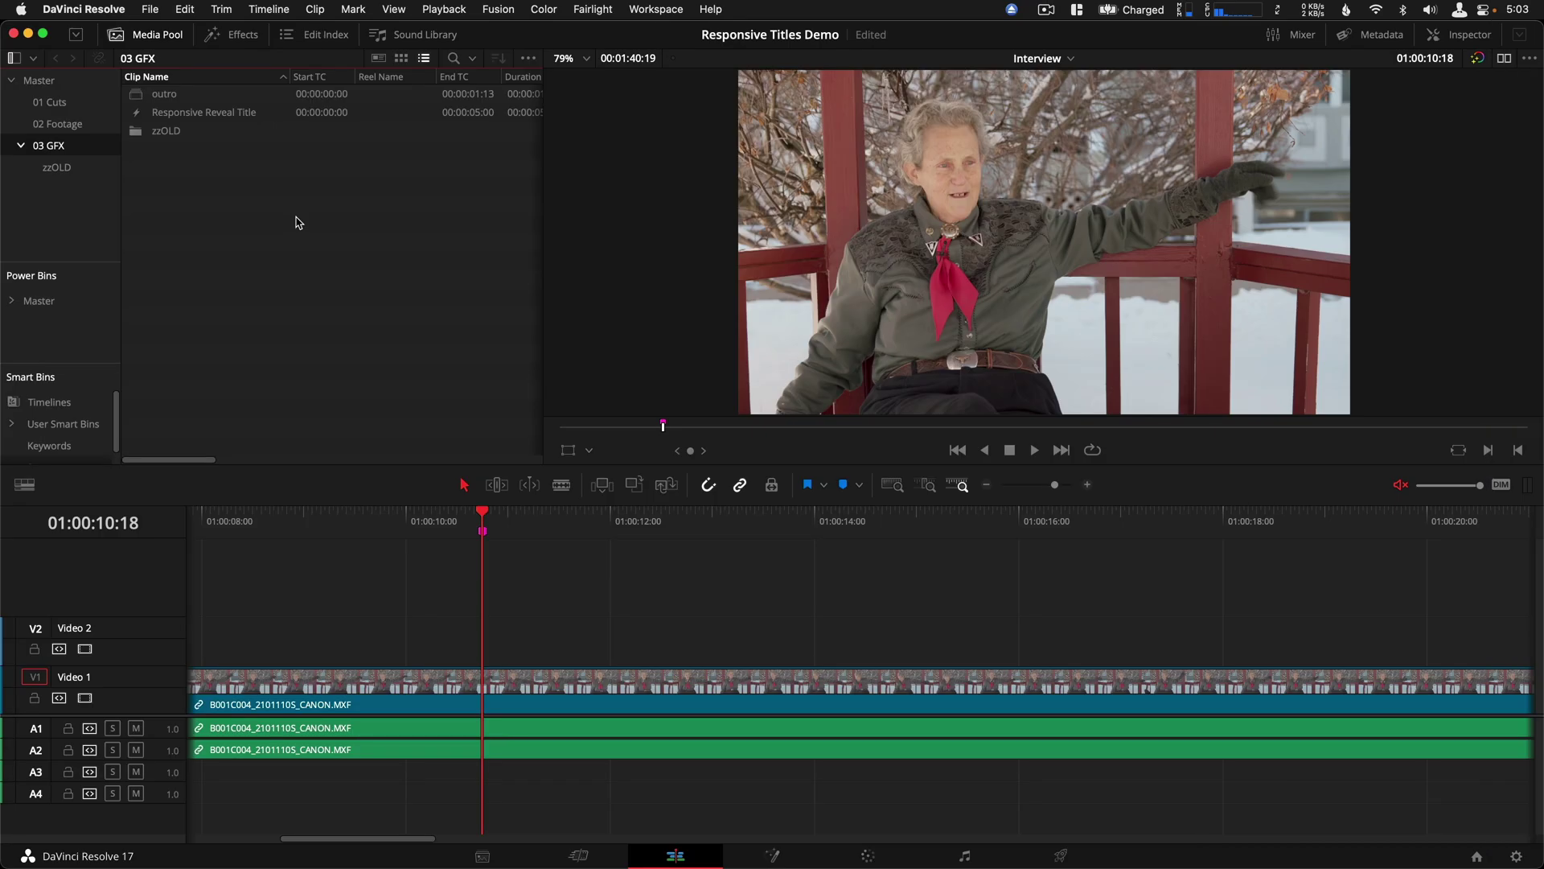
Step: Reopen the Responsive Reveal Title comp in Fusion and bring up the Select Tool search
right_click(251, 114)
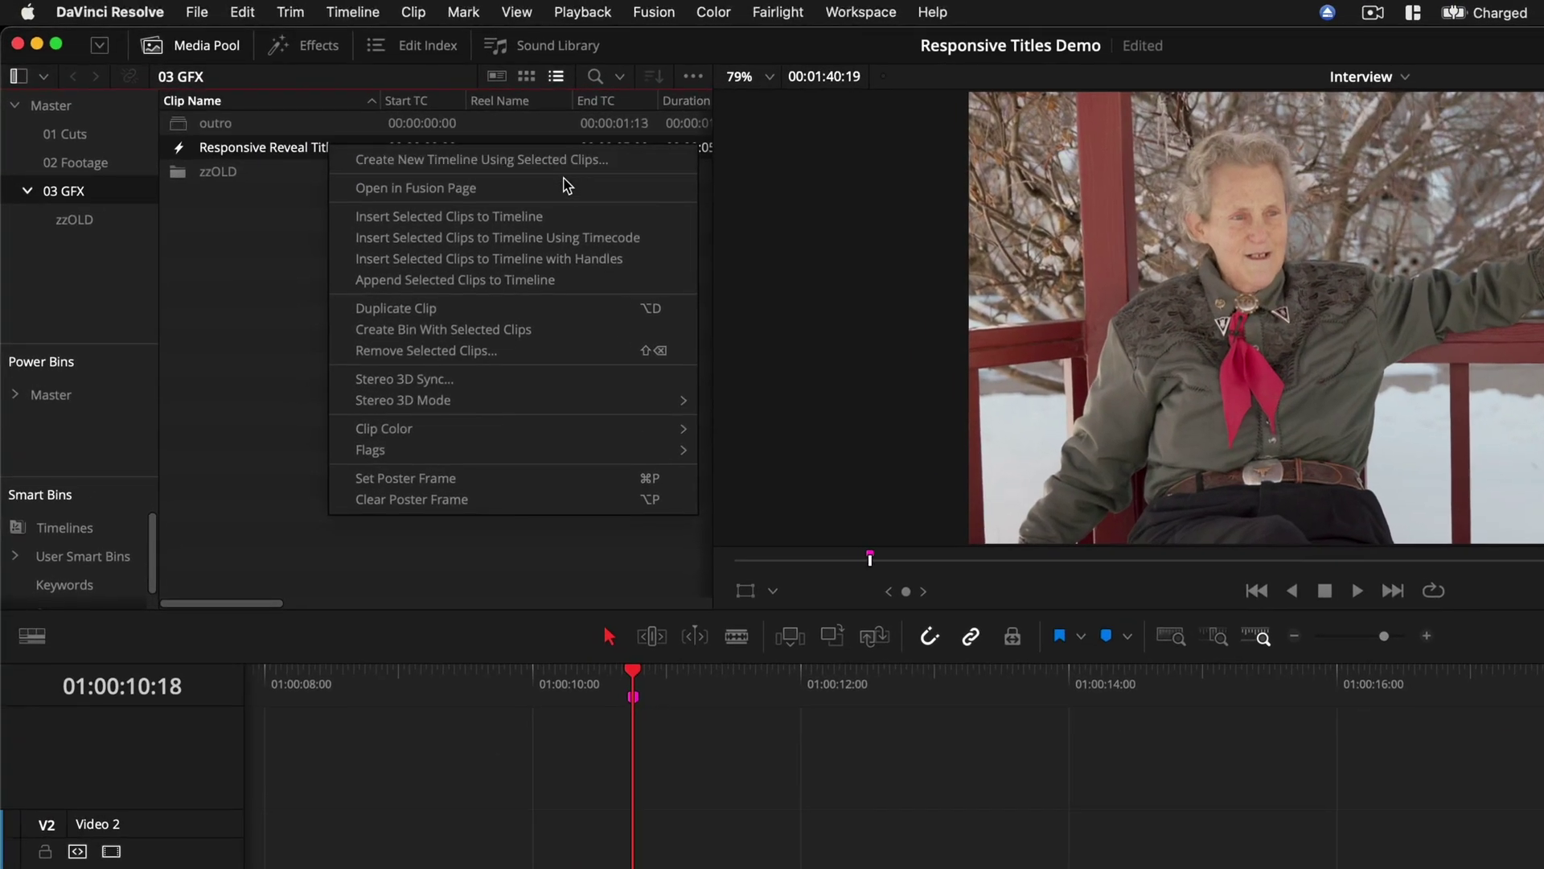
left_click(563, 187)
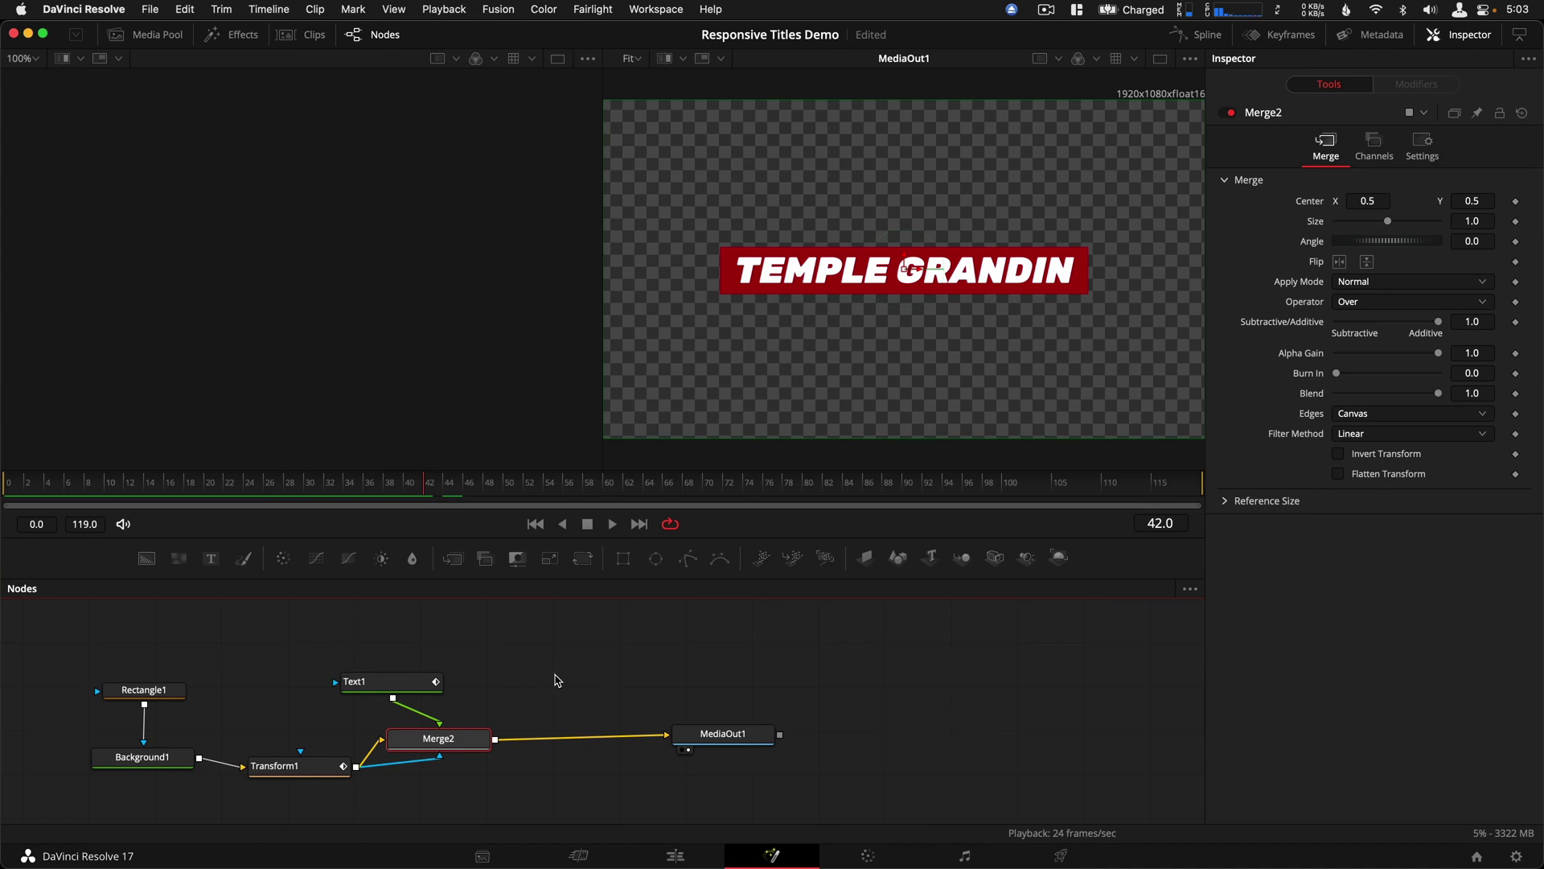
left_click(561, 678)
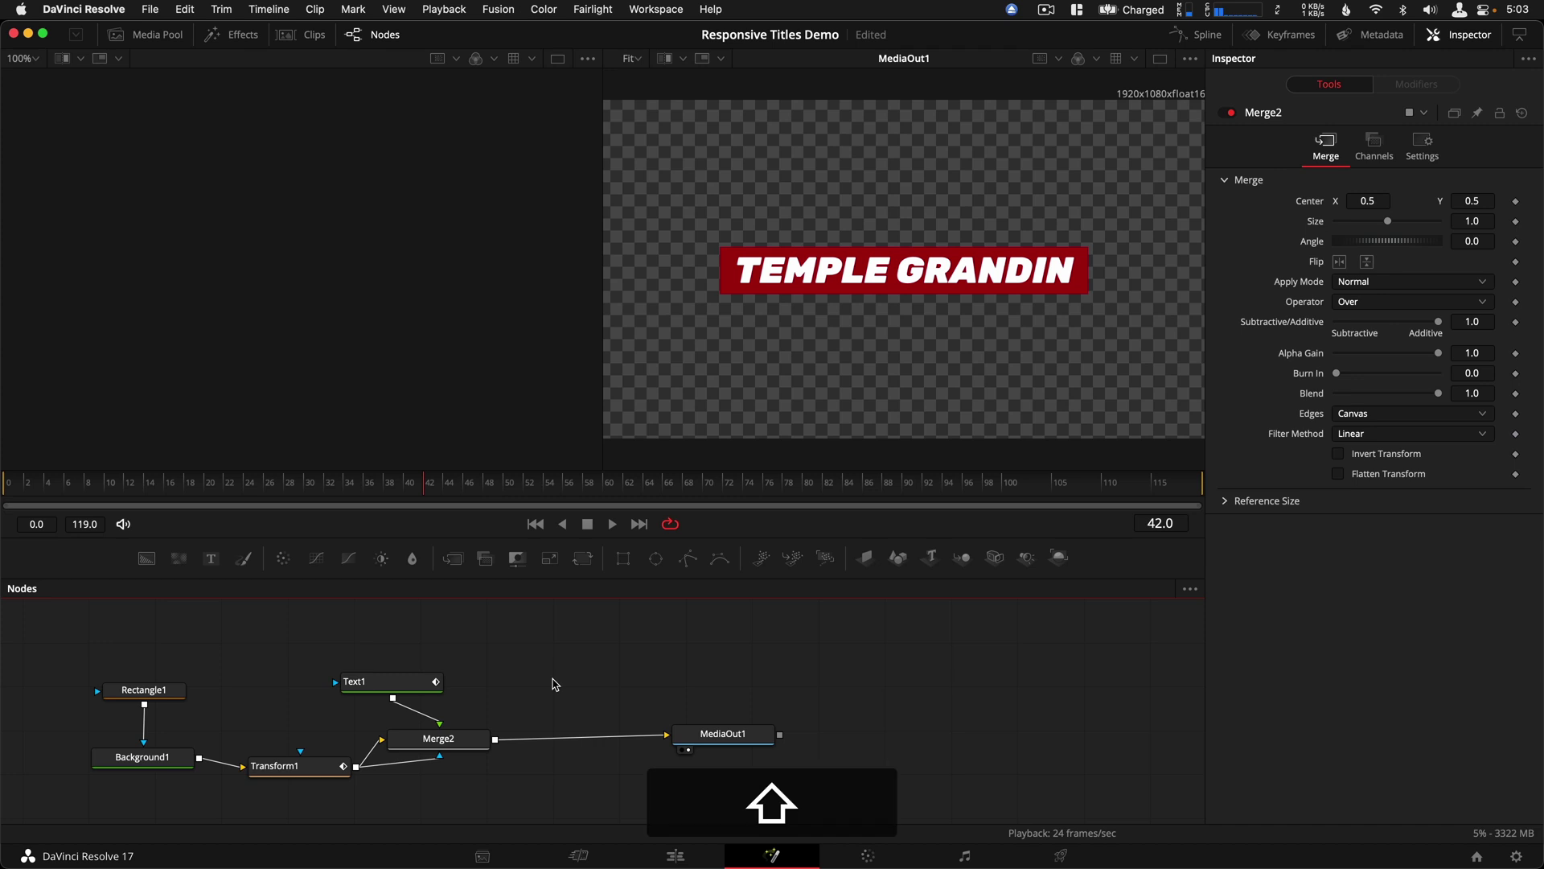
key("shift+space")
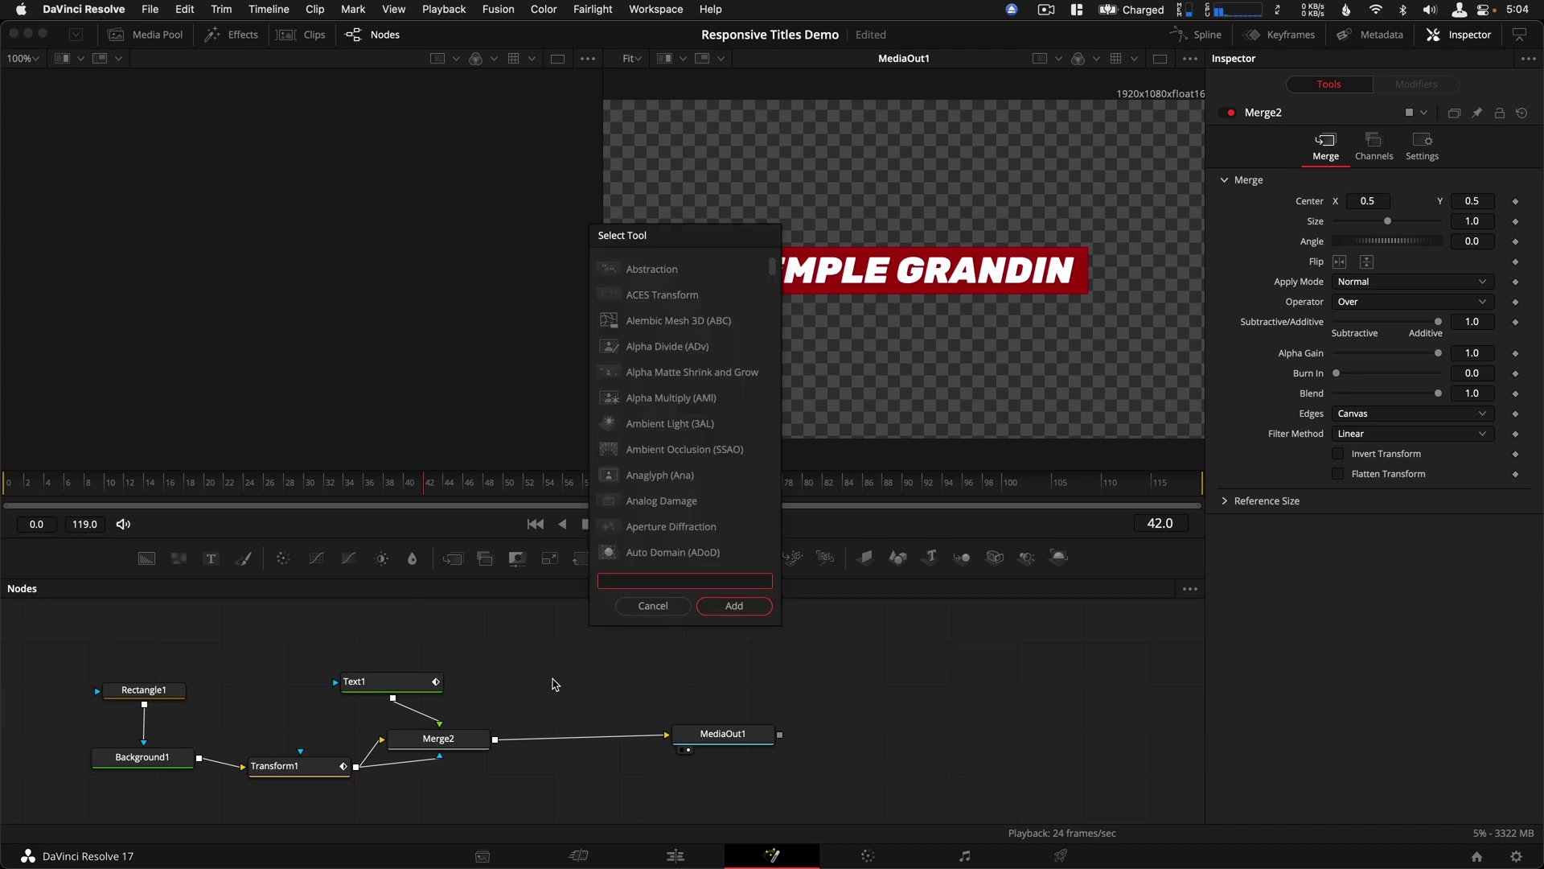
Step: Add a TimeSpeed tool to the Fusion node graph using the tool search
type("time")
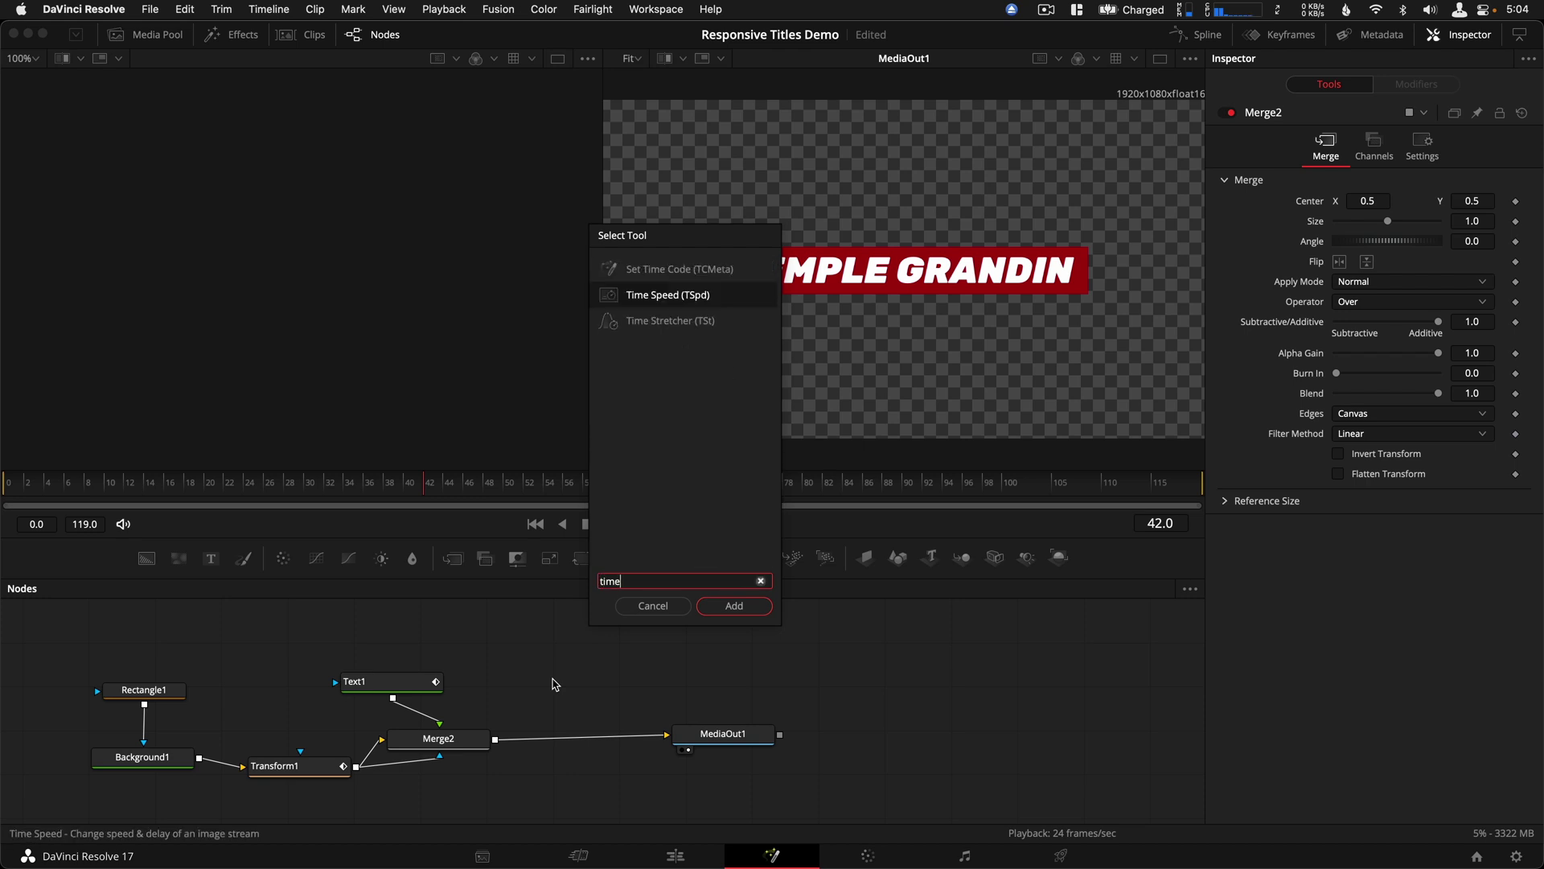
type("sp")
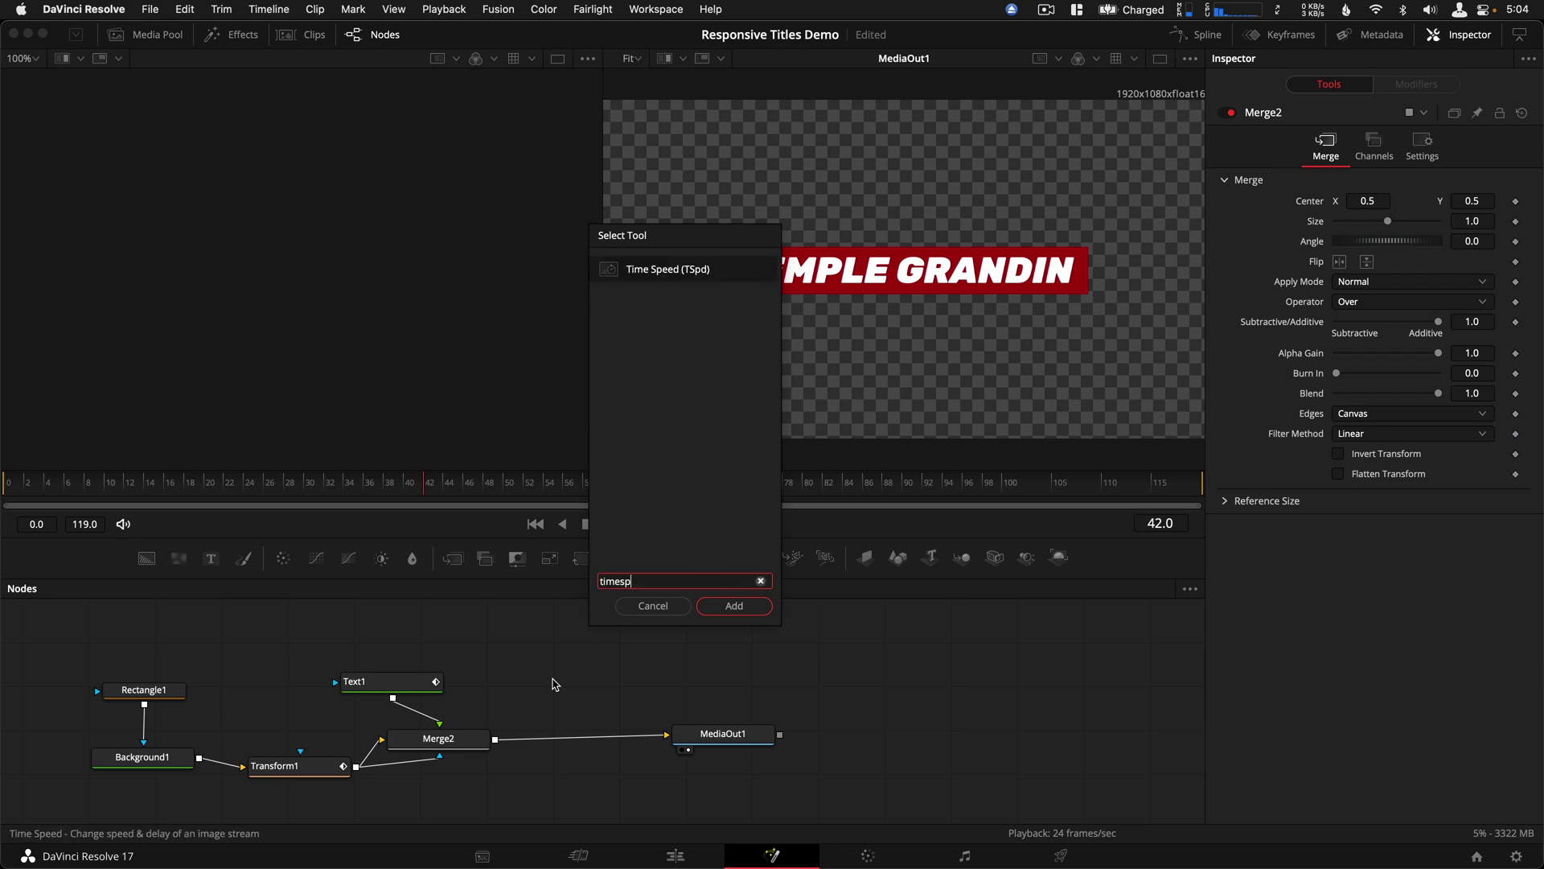
left_click(735, 606)
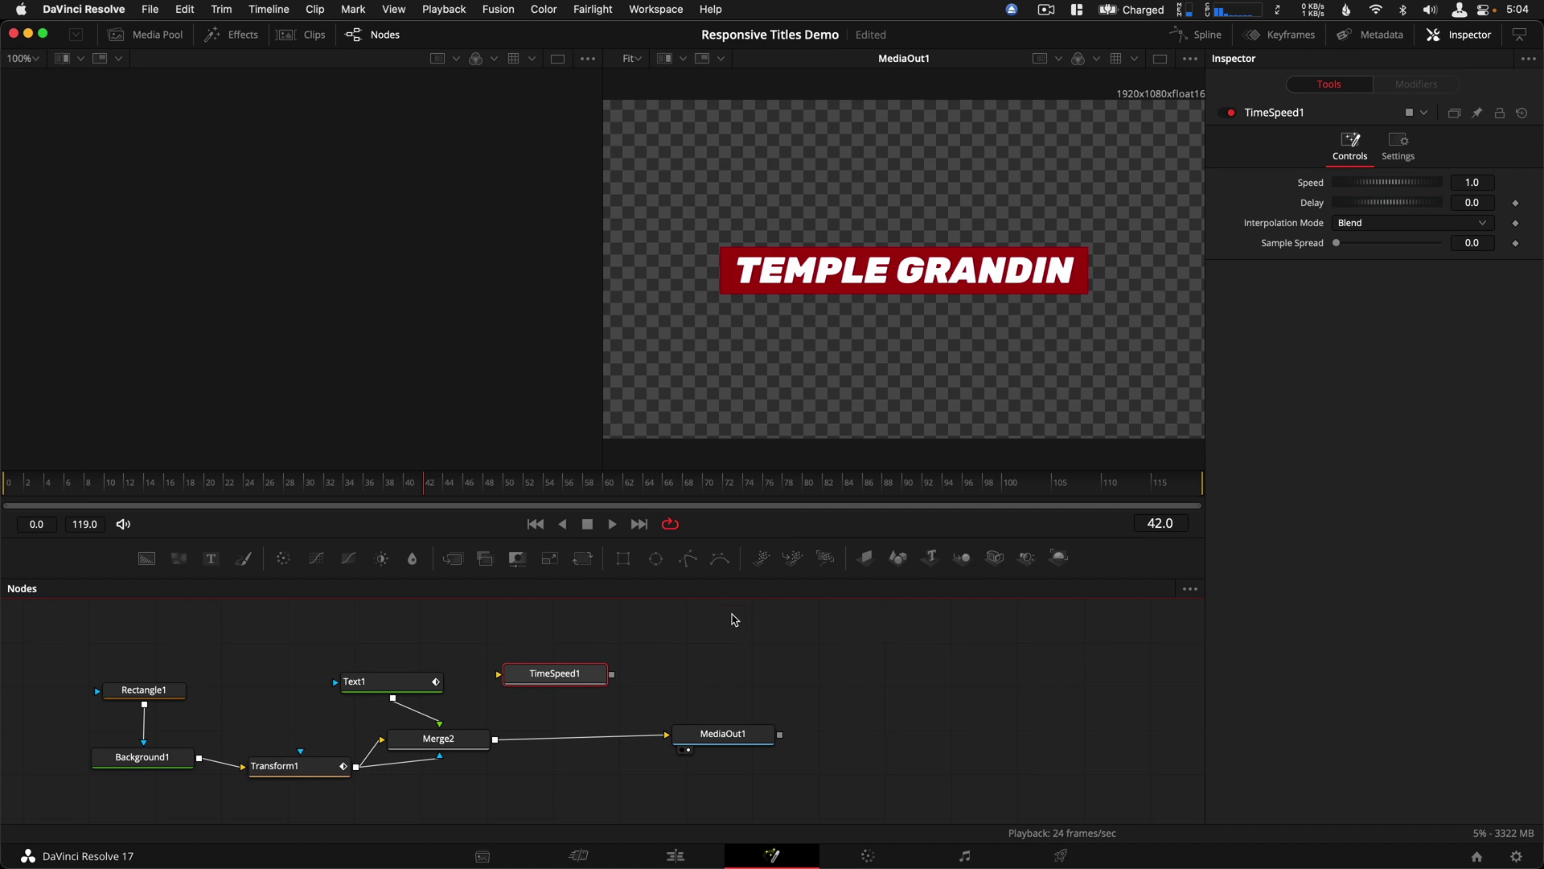
left_click(674, 654)
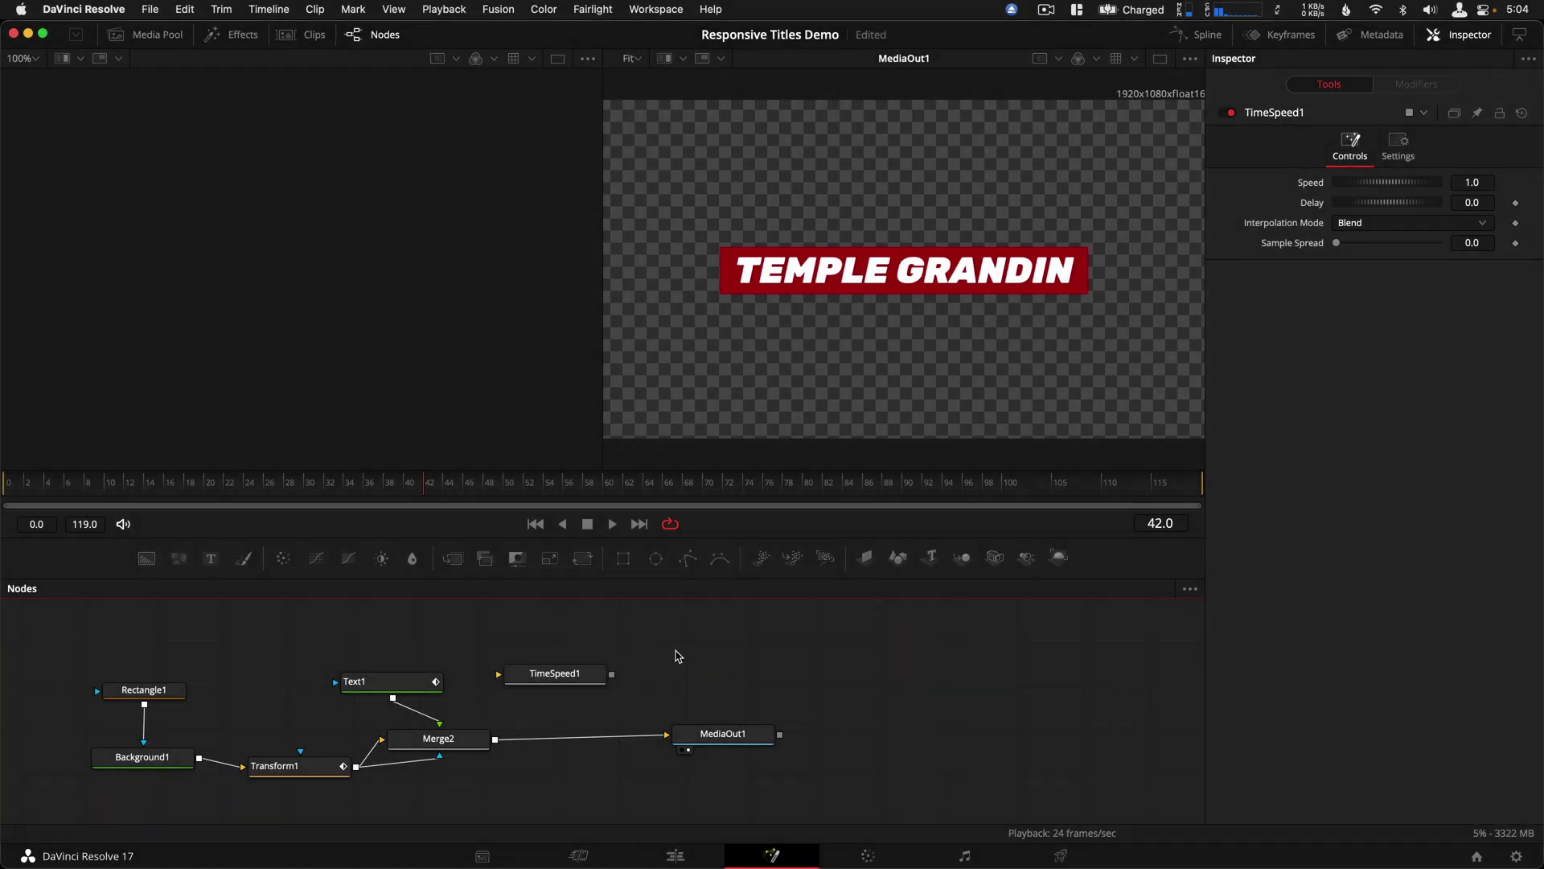
Step: Add a Dissolve tool, then arrange TimeSpeed1, Dissolve1 and MediaOut1 in the graph
key("shift+space")
type("dis")
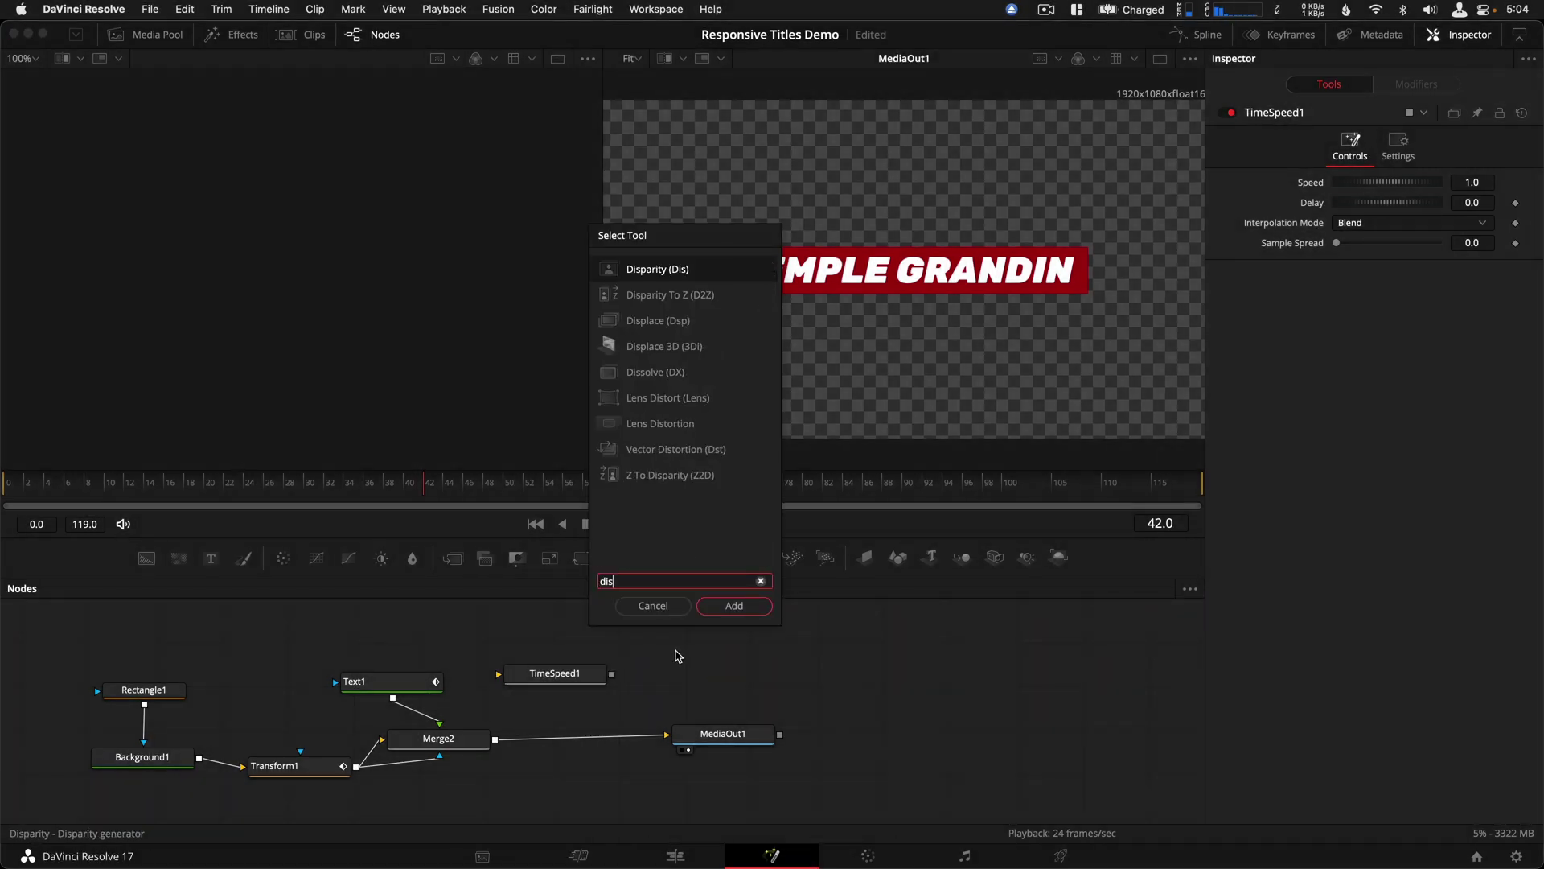
type("so")
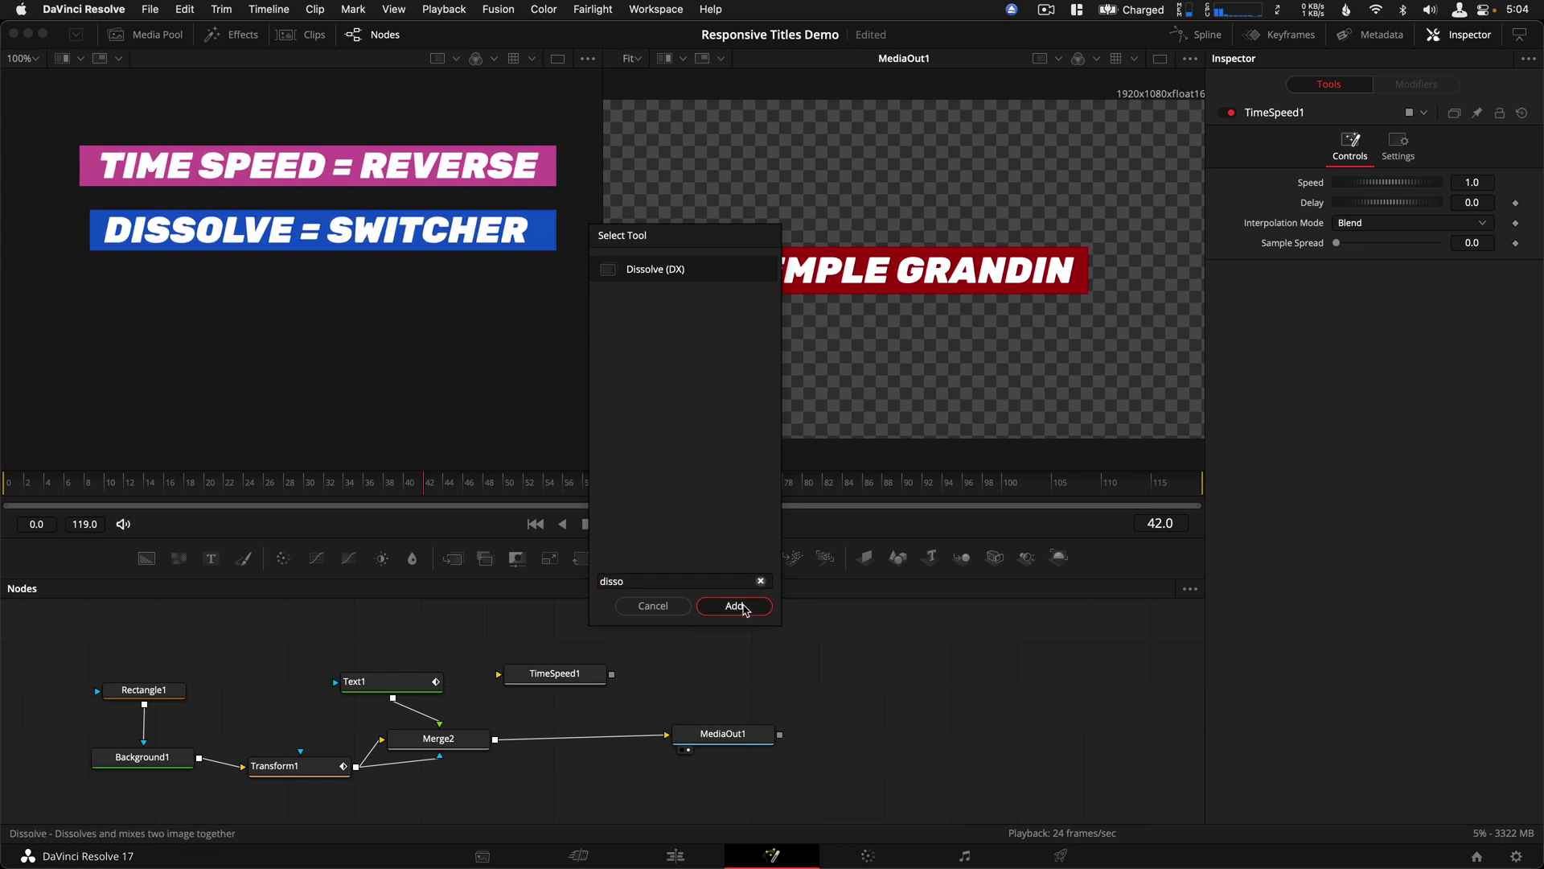
left_click(733, 605)
left_click_drag(554, 673, 546, 645)
left_click_drag(664, 653, 578, 695)
left_click_drag(771, 735, 1043, 735)
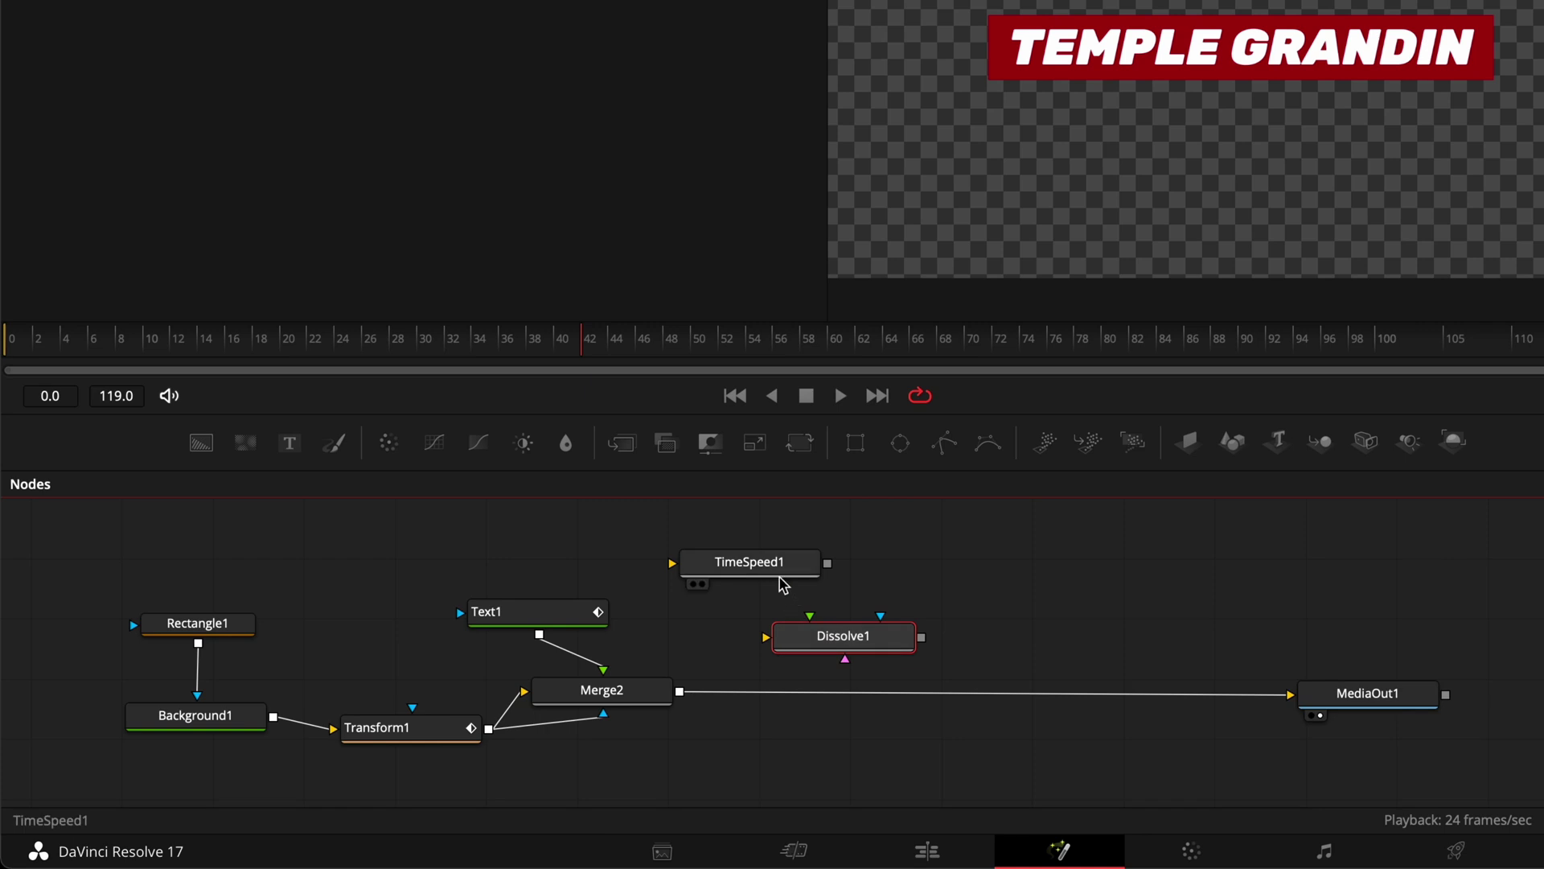
Step: Delete the Merge2-to-MediaOut1 link and reposition TimeSpeed1 above Dissolve1
left_click_drag(779, 577, 867, 571)
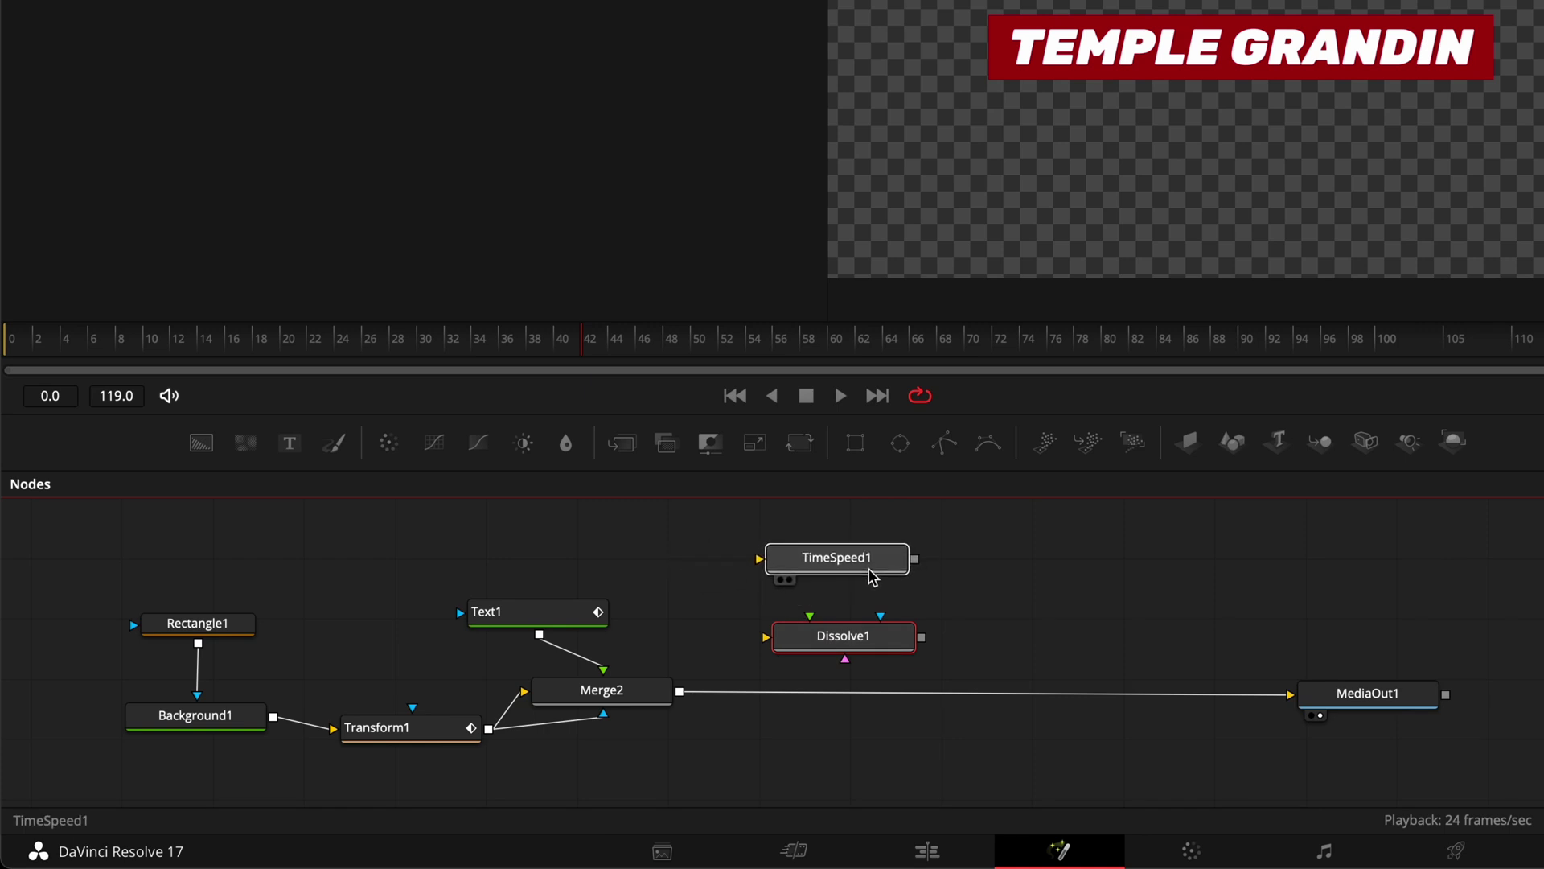
left_click(1073, 590)
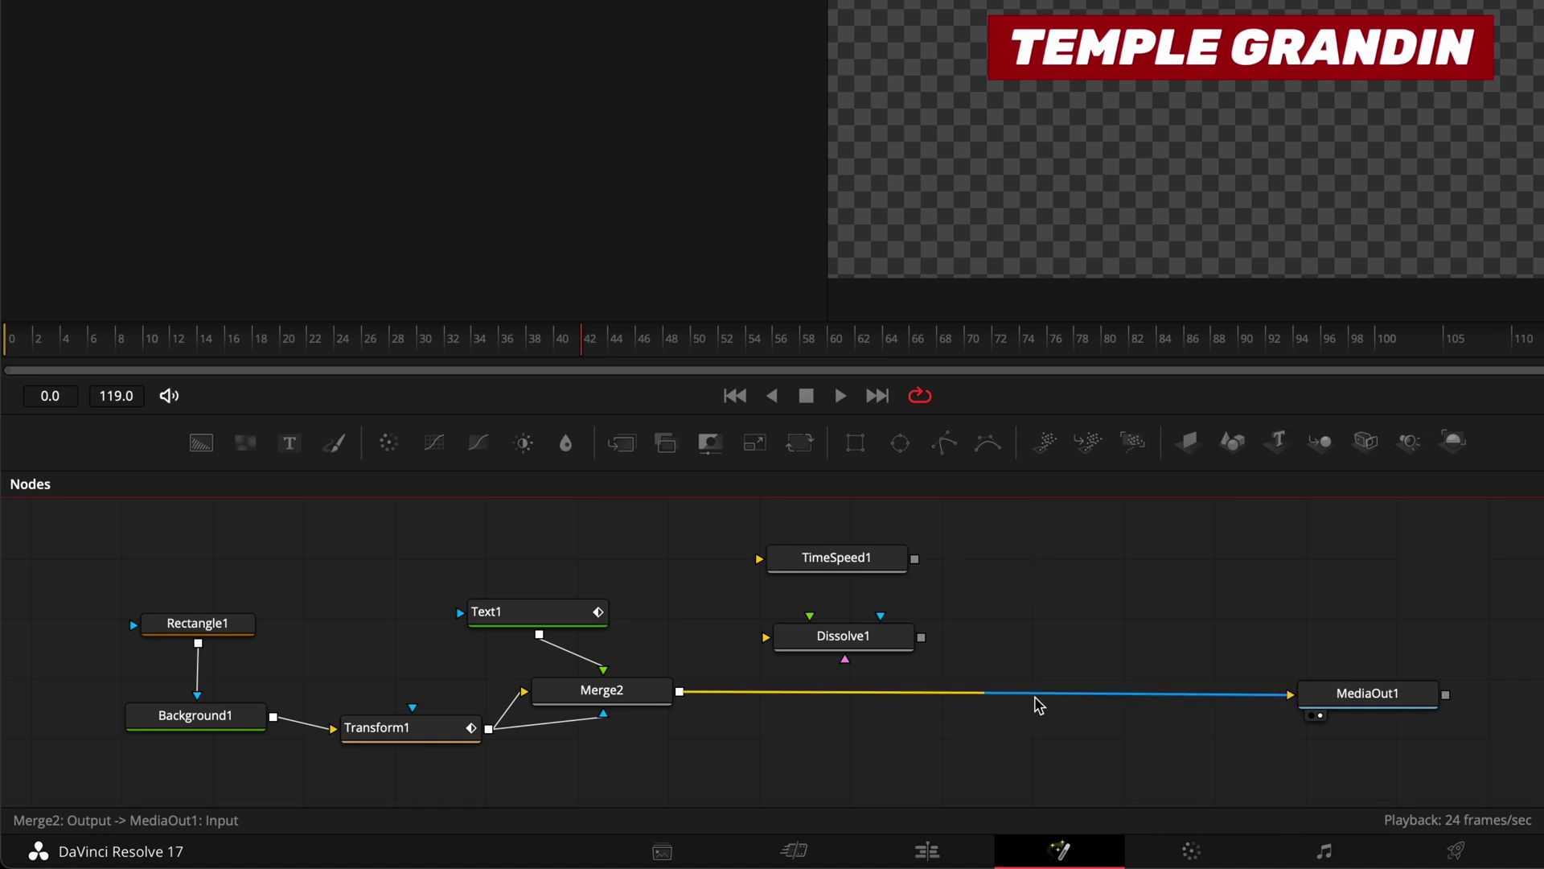
left_click(1119, 693)
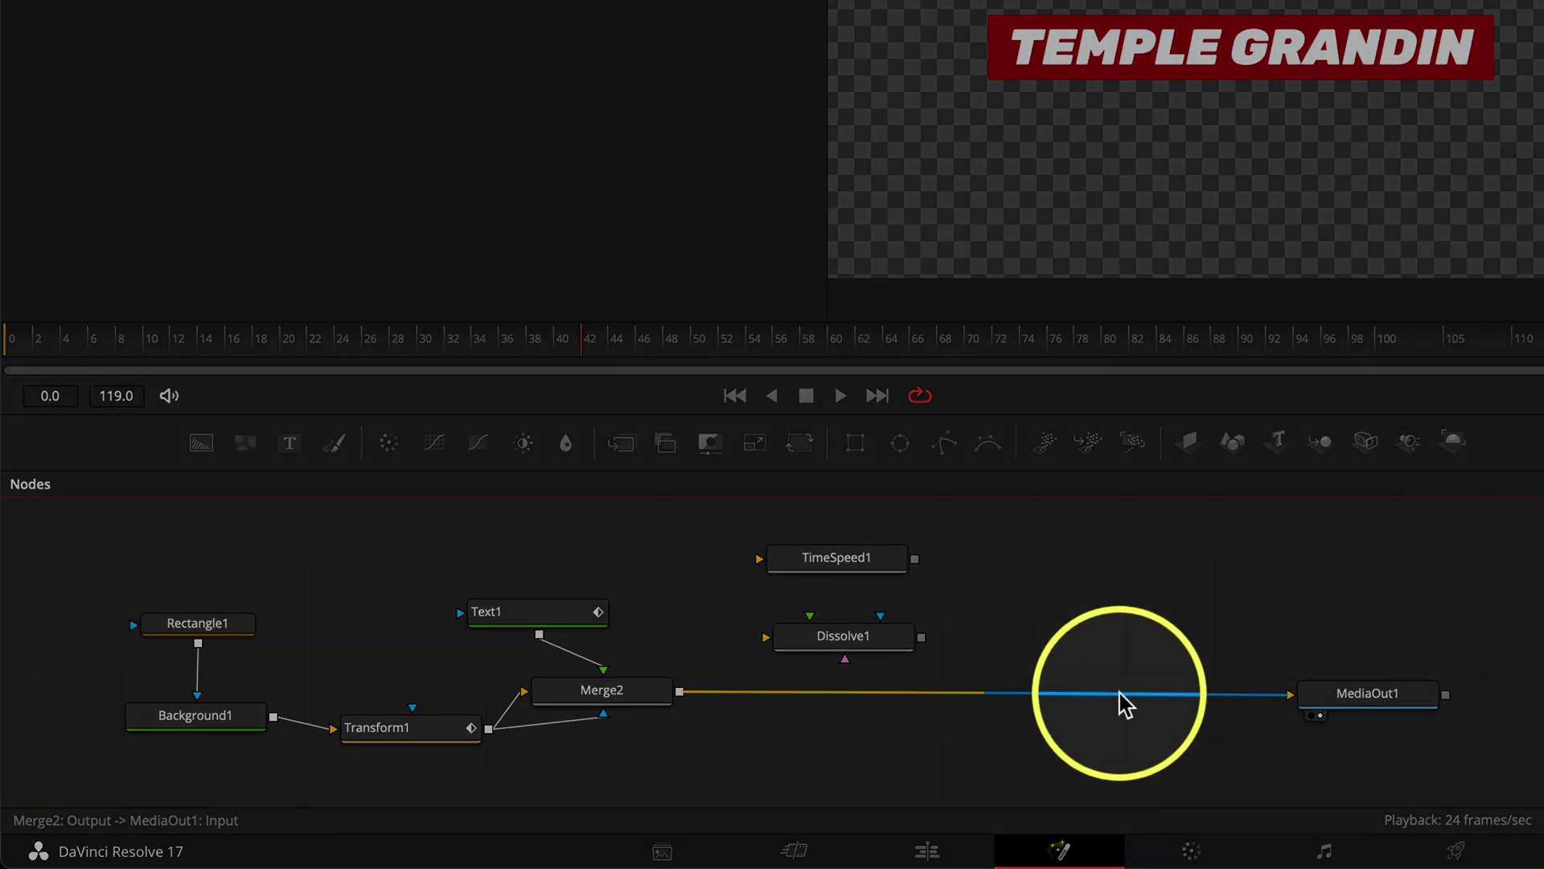
key("Delete")
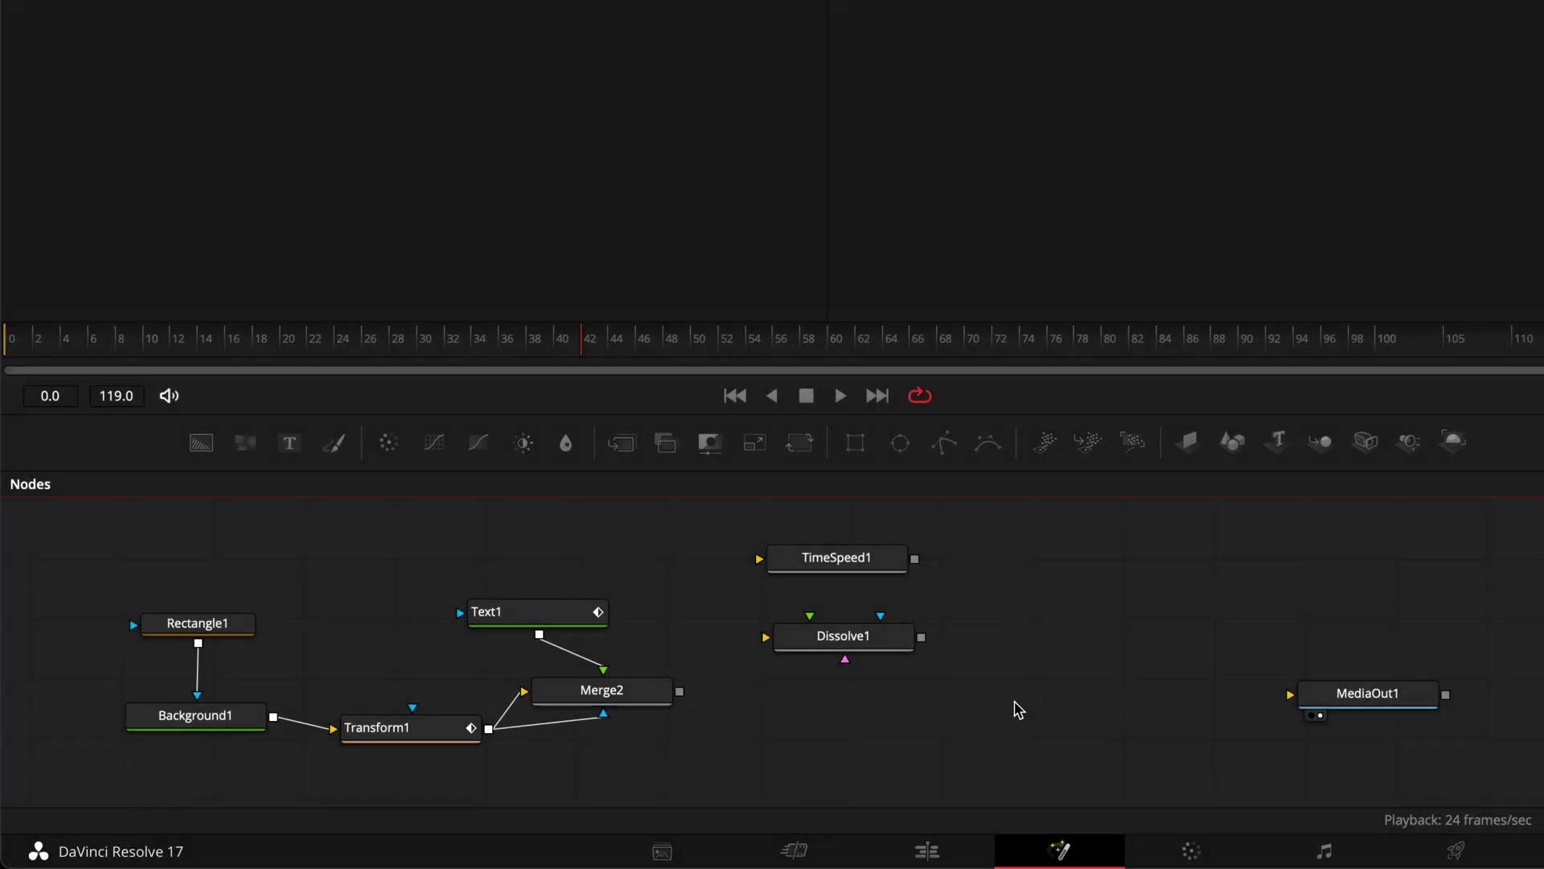
left_click_drag(865, 650, 921, 737)
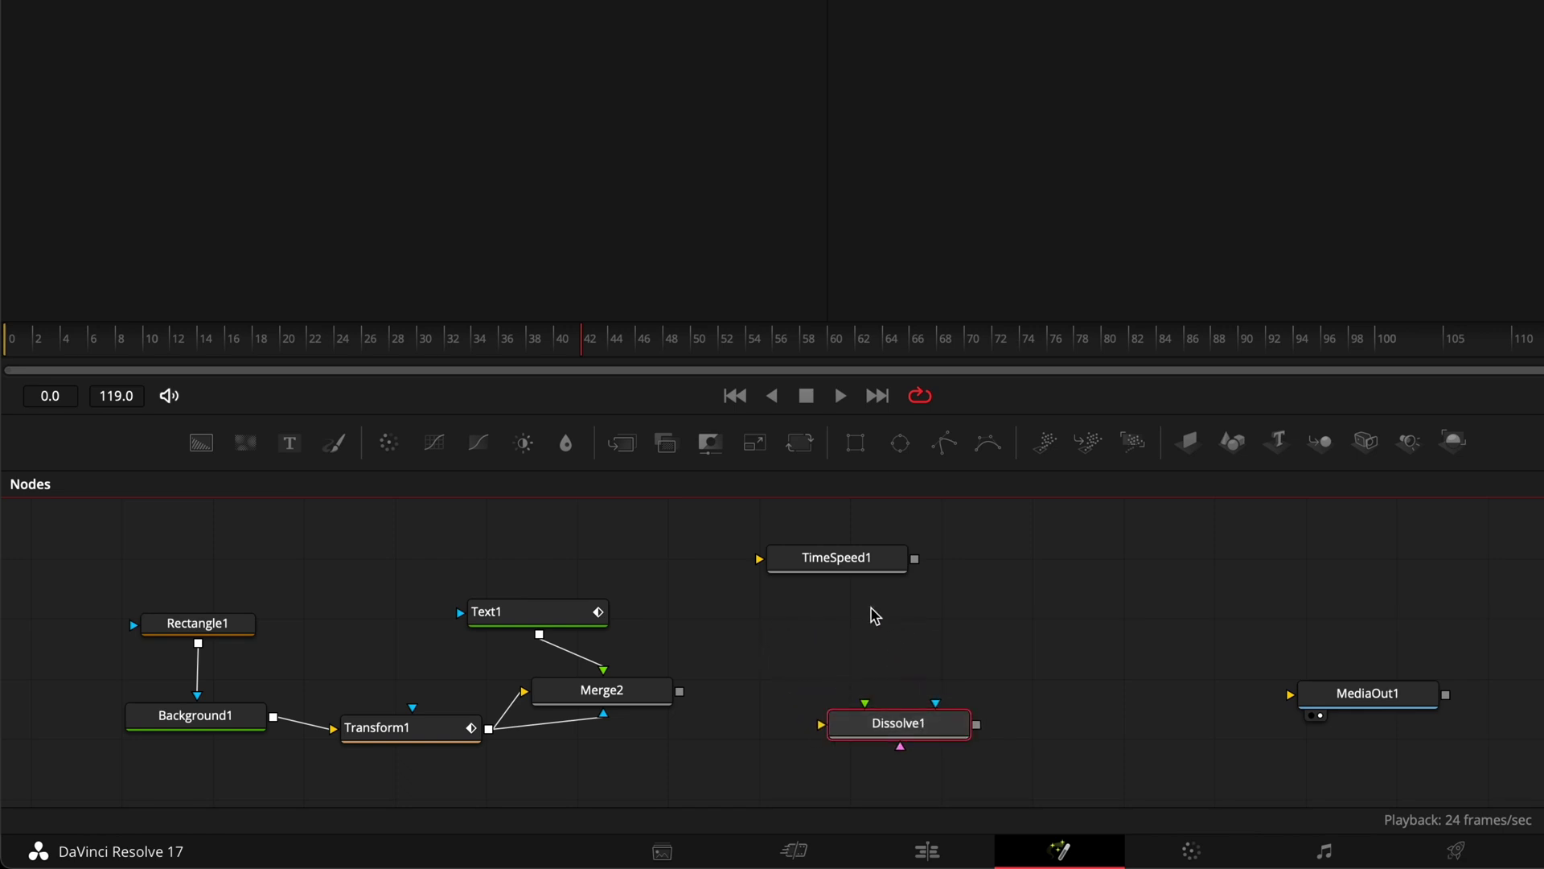
left_click_drag(854, 563, 923, 628)
left_click(959, 572)
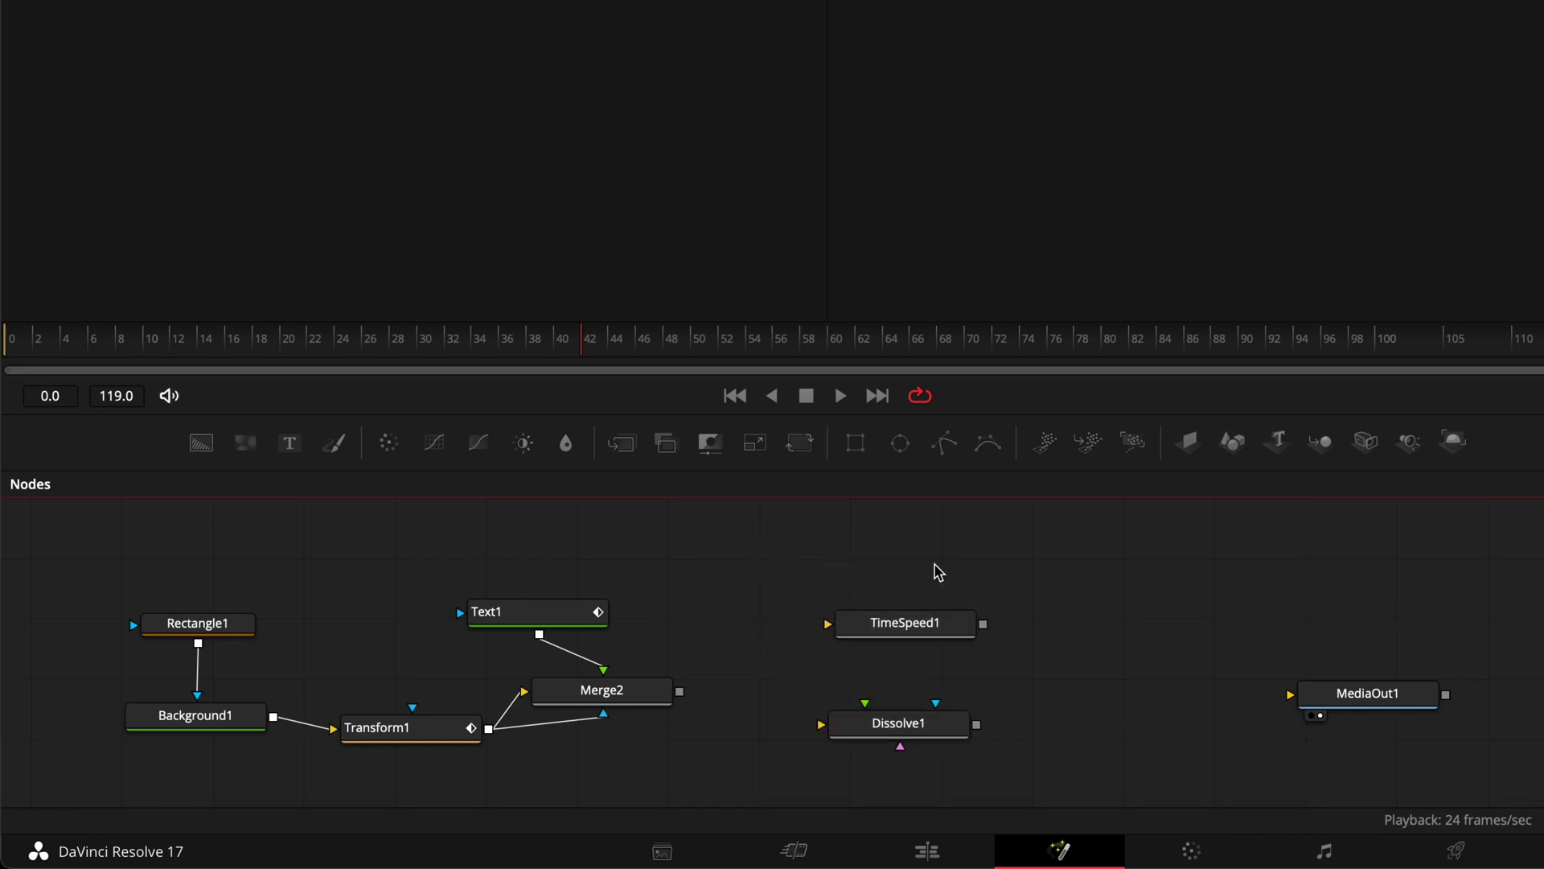
Step: Wire Merge2 into TimeSpeed1 and Dissolve1, TimeSpeed1 into Dissolve1, Dissolve1 into MediaOut1, then replay
left_click_drag(679, 692, 830, 629)
left_click_drag(984, 625, 820, 728)
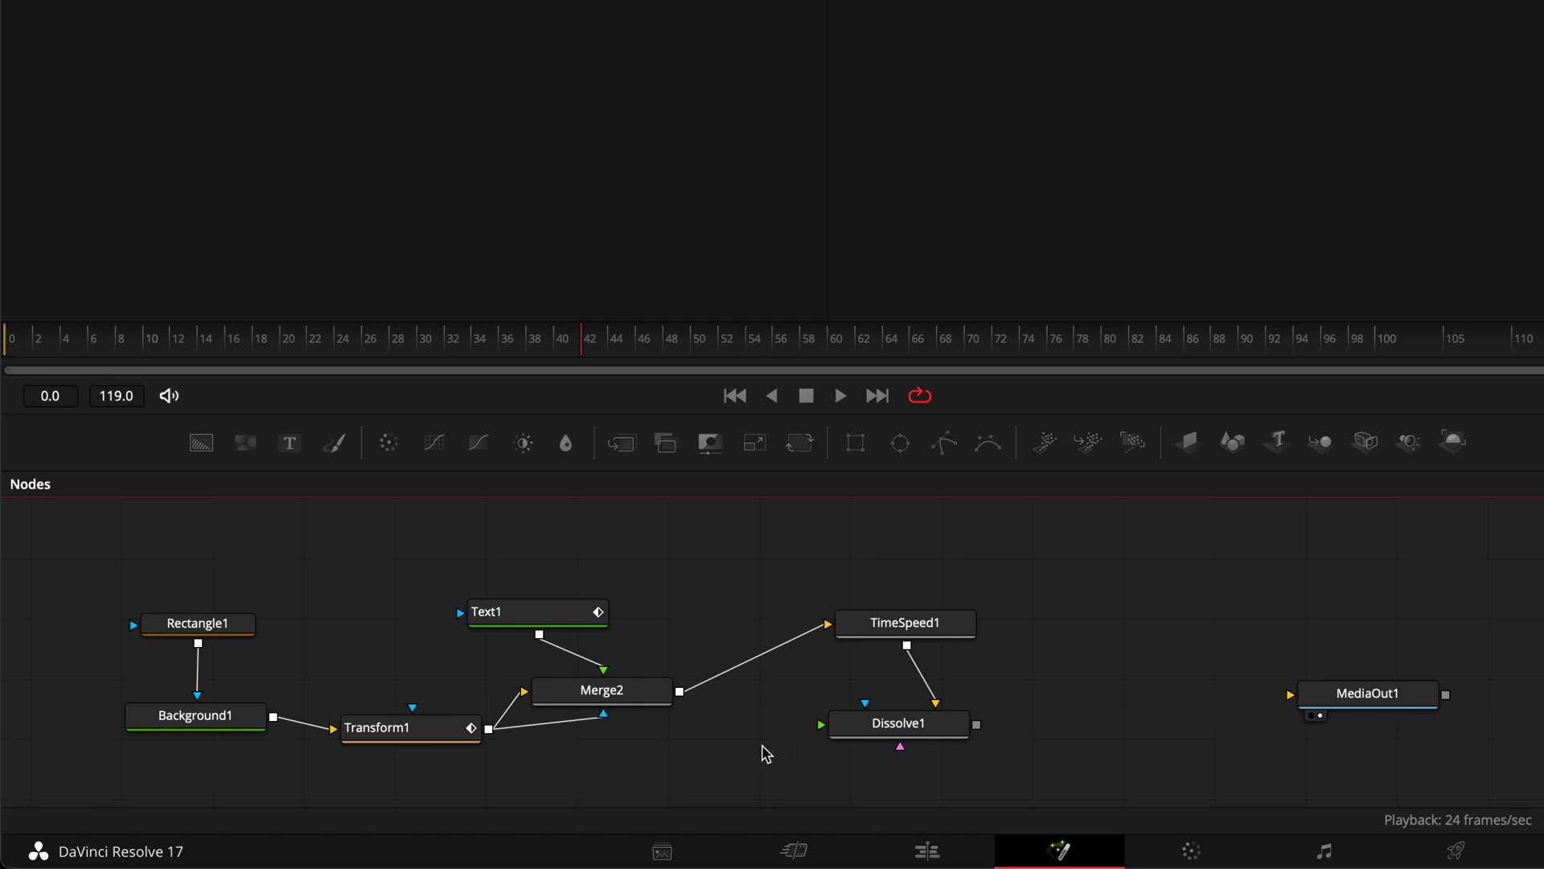
left_click_drag(679, 692, 822, 729)
left_click_drag(976, 726, 1290, 697)
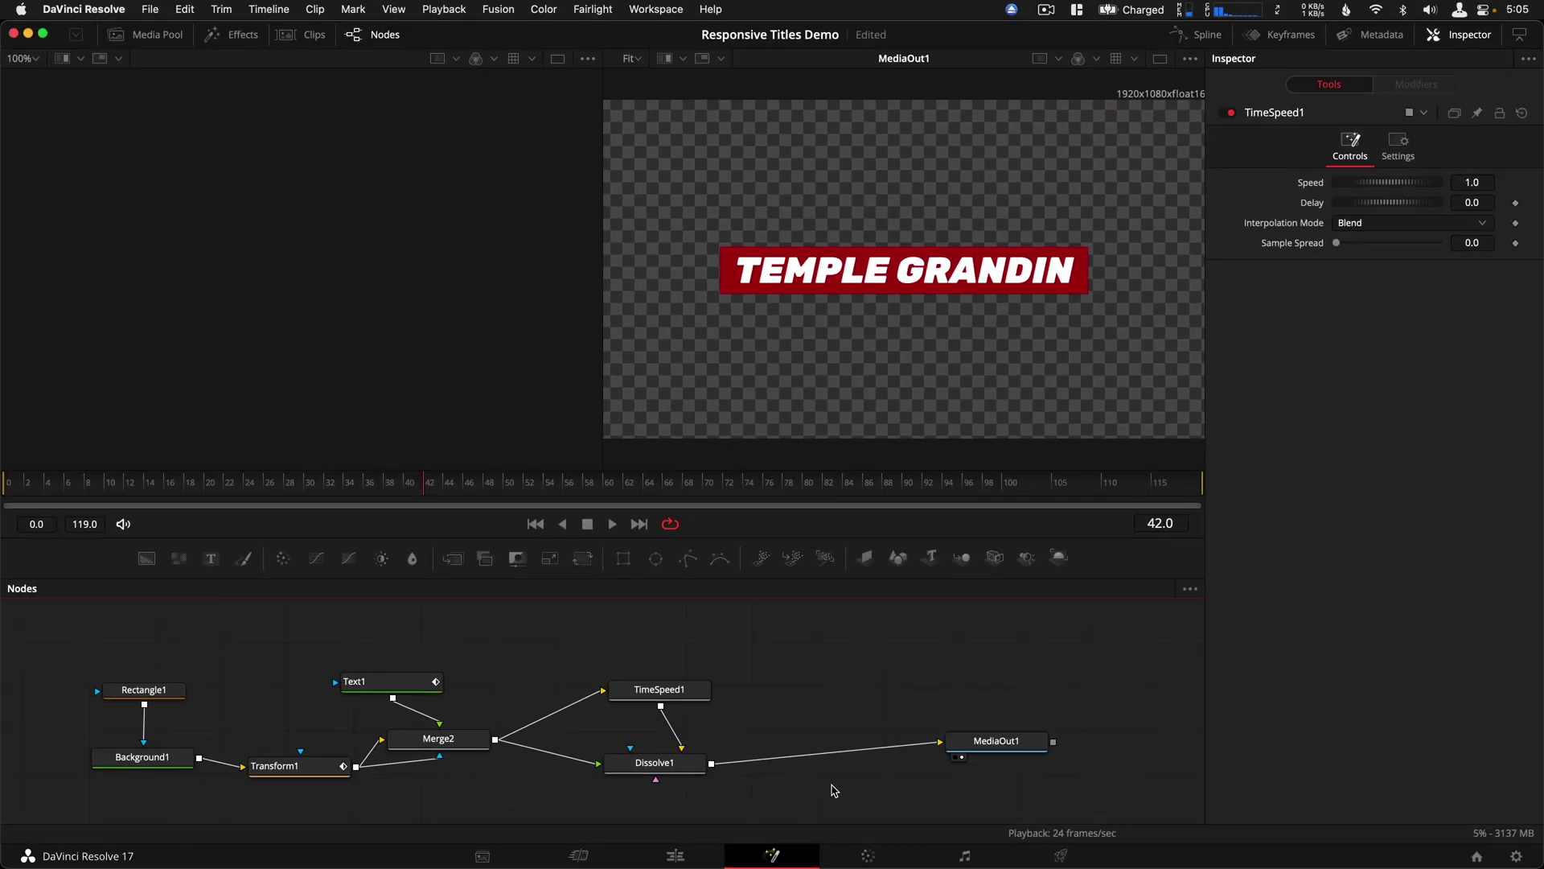
left_click_drag(196, 482, 13, 482)
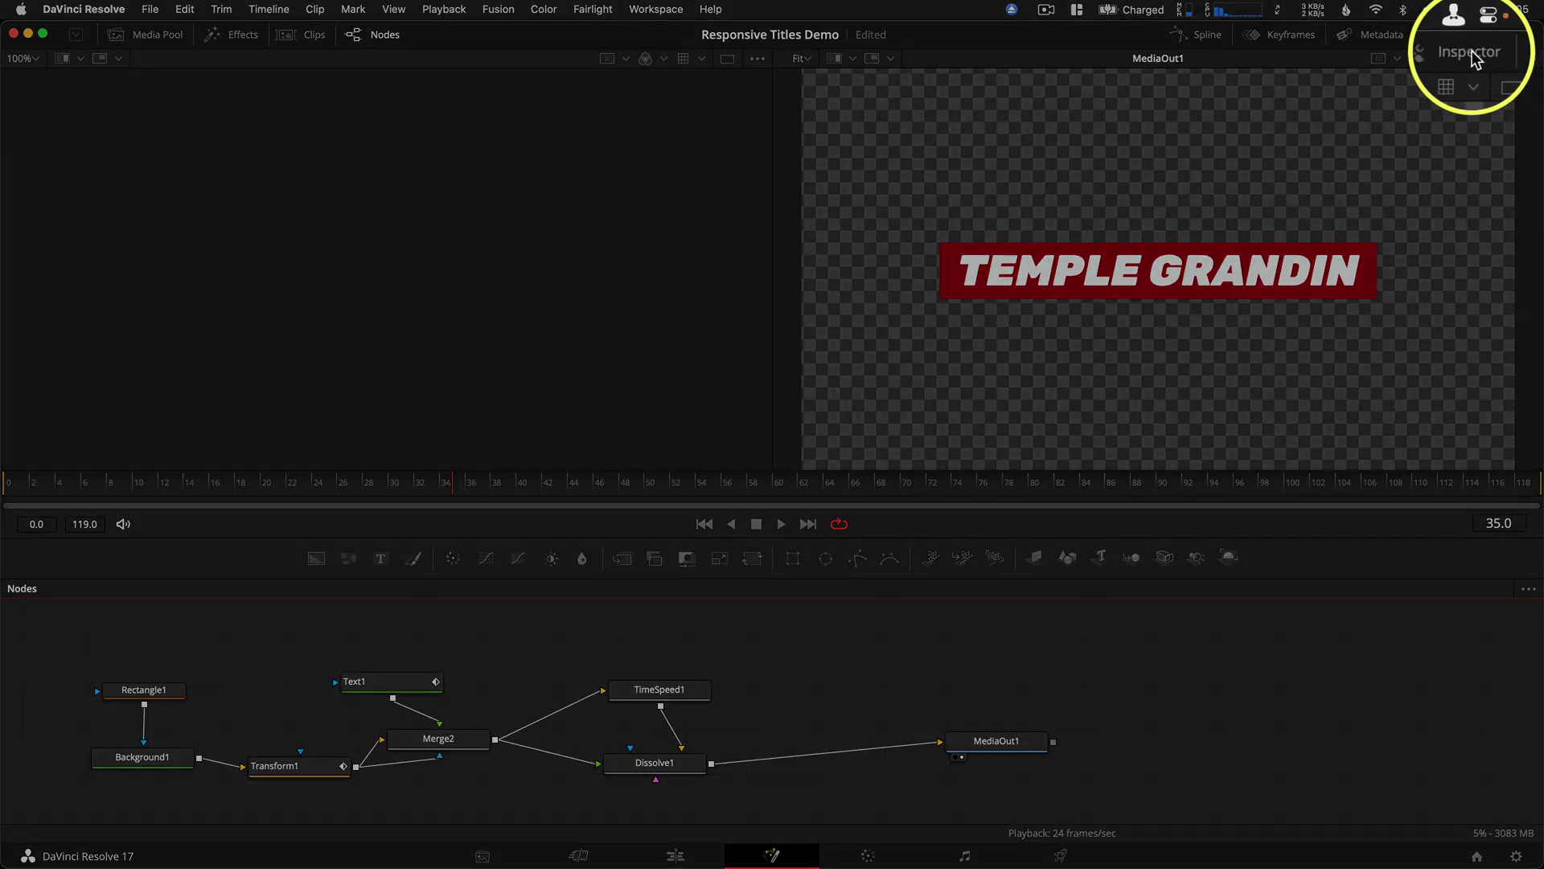
Step: In the Inspector, set TimeSpeed1's Speed to -1, then select Dissolve1
left_click(1476, 58)
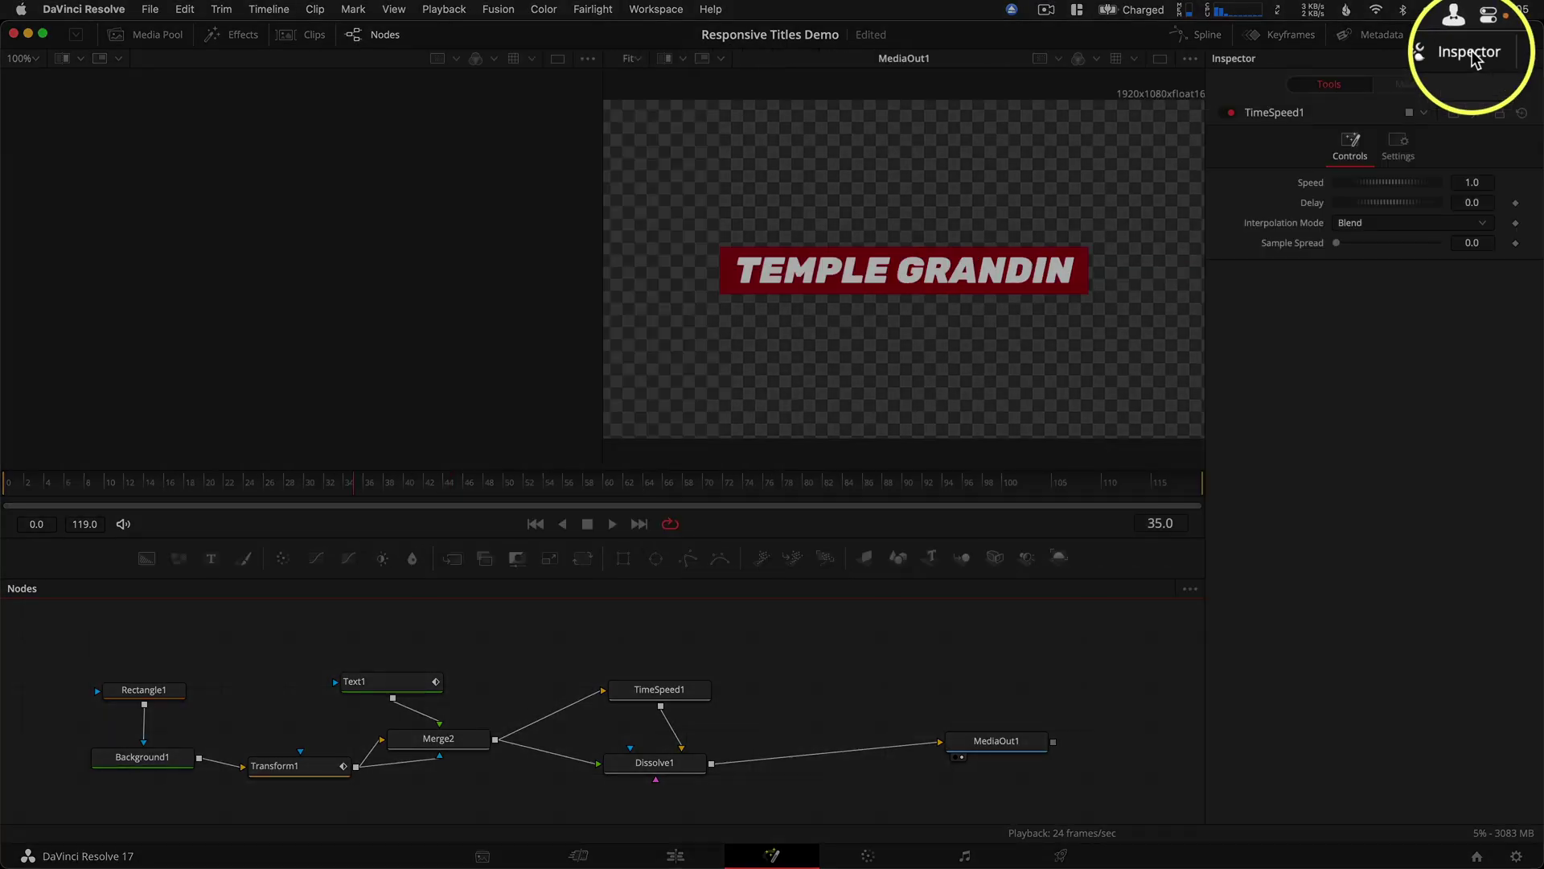
left_click(659, 691)
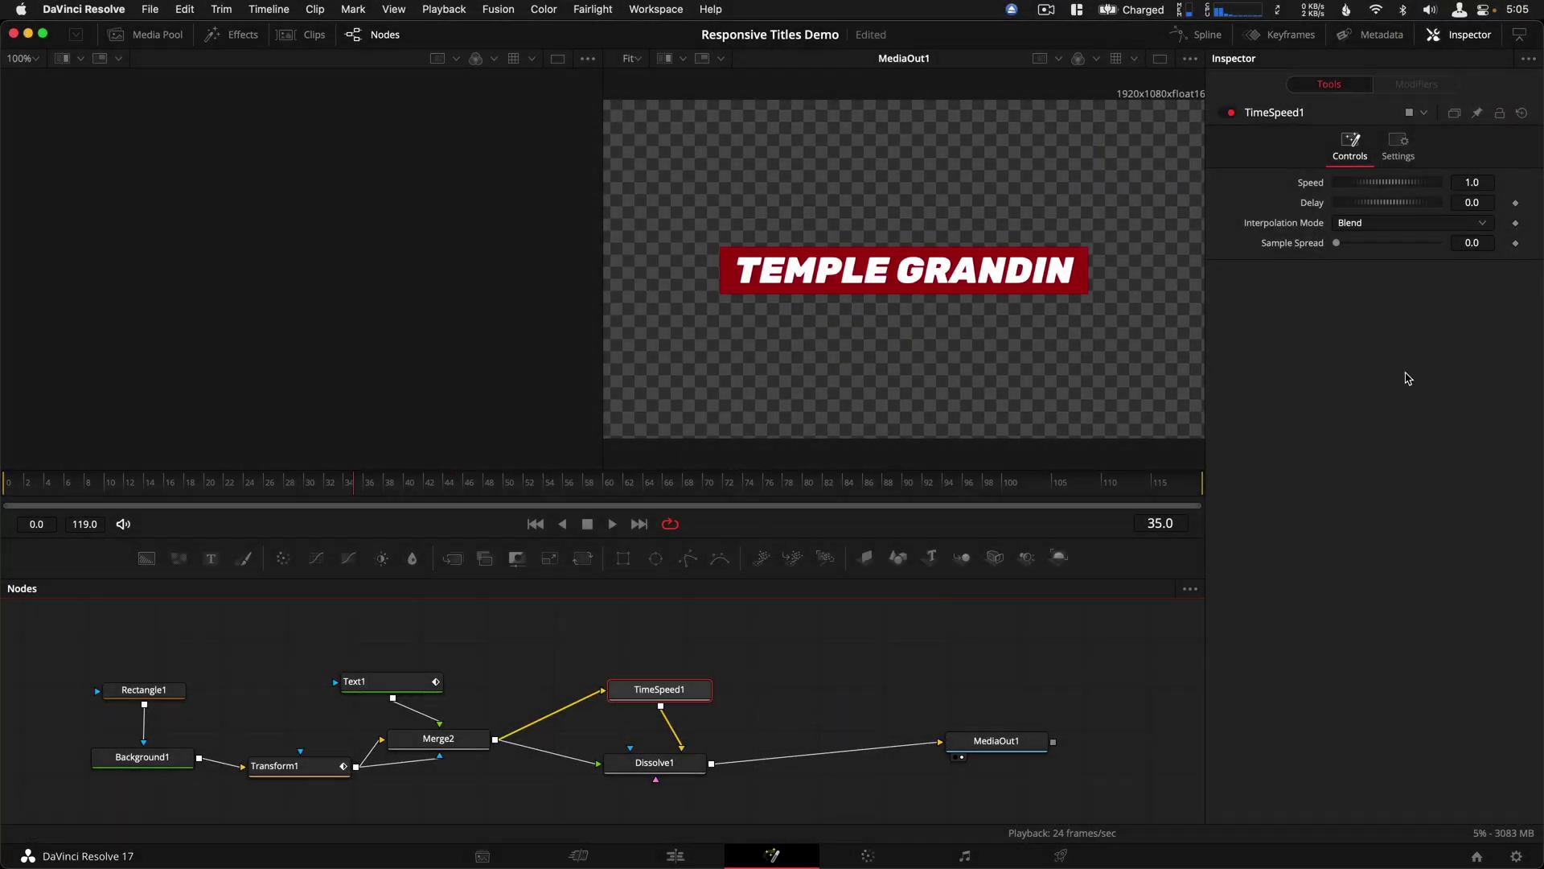
left_click(1481, 180)
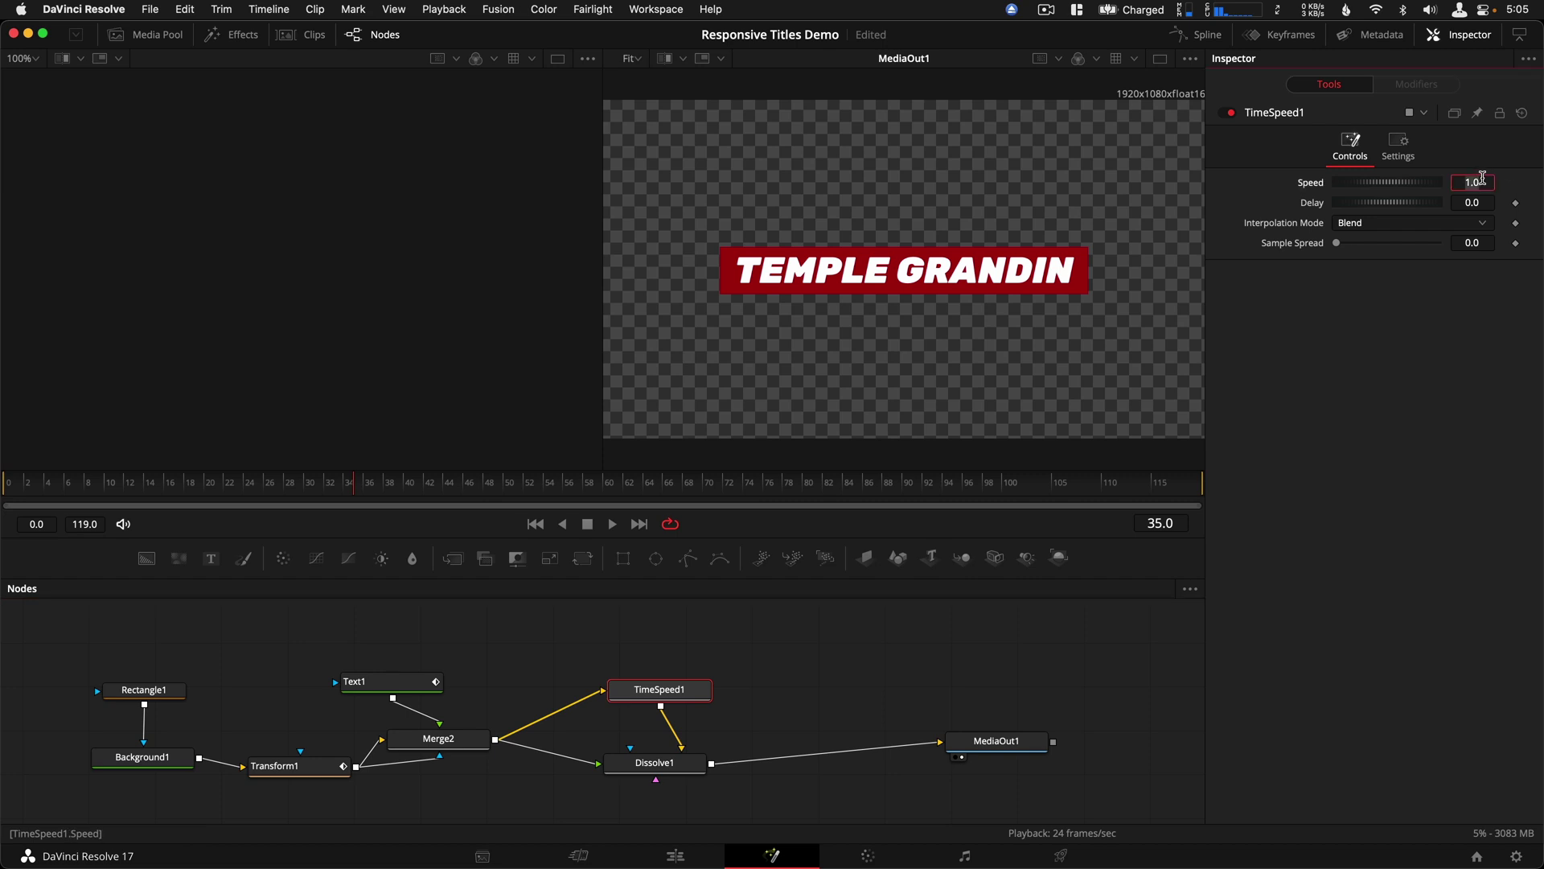
type("-1")
key("Return")
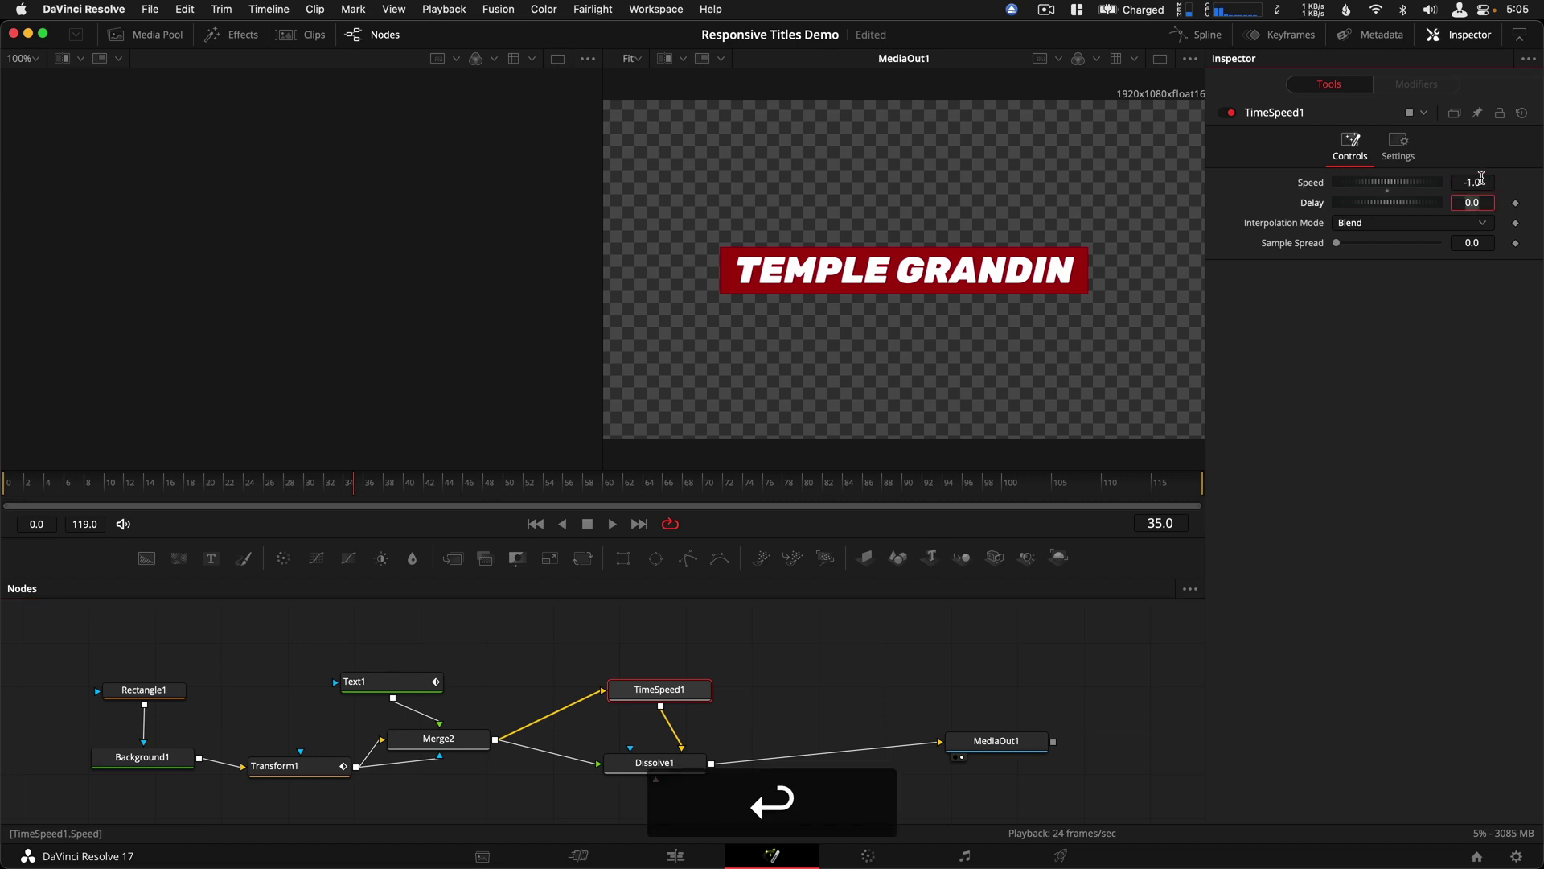
left_click(683, 767)
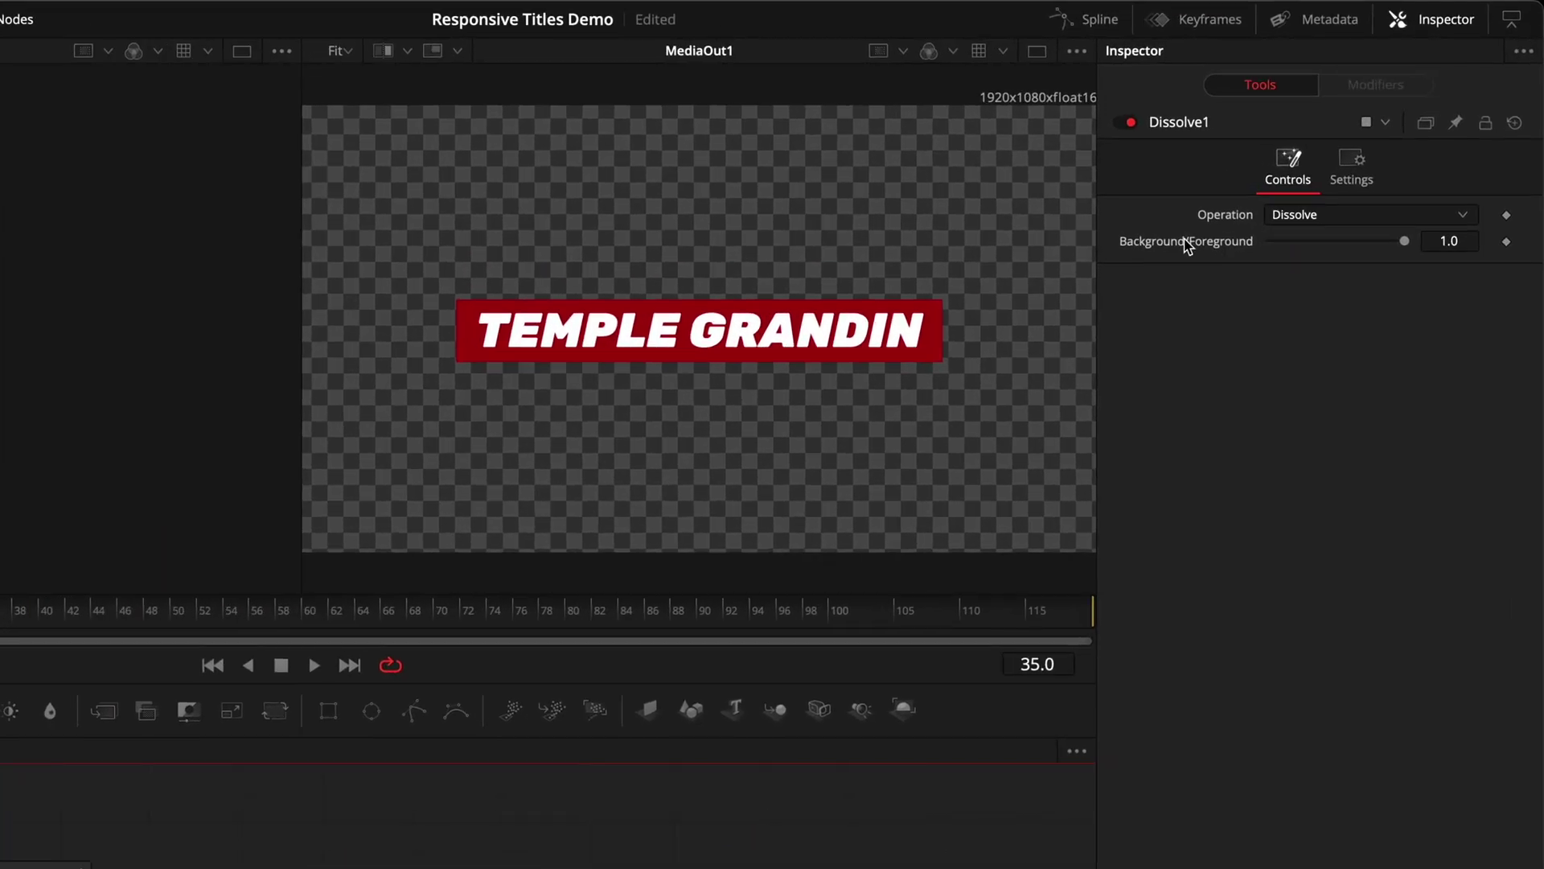
Step: Drive Dissolve1's Background/Foreground with the iif RenderEnd expression and place Responsive Reveal Title on V2
right_click(1186, 241)
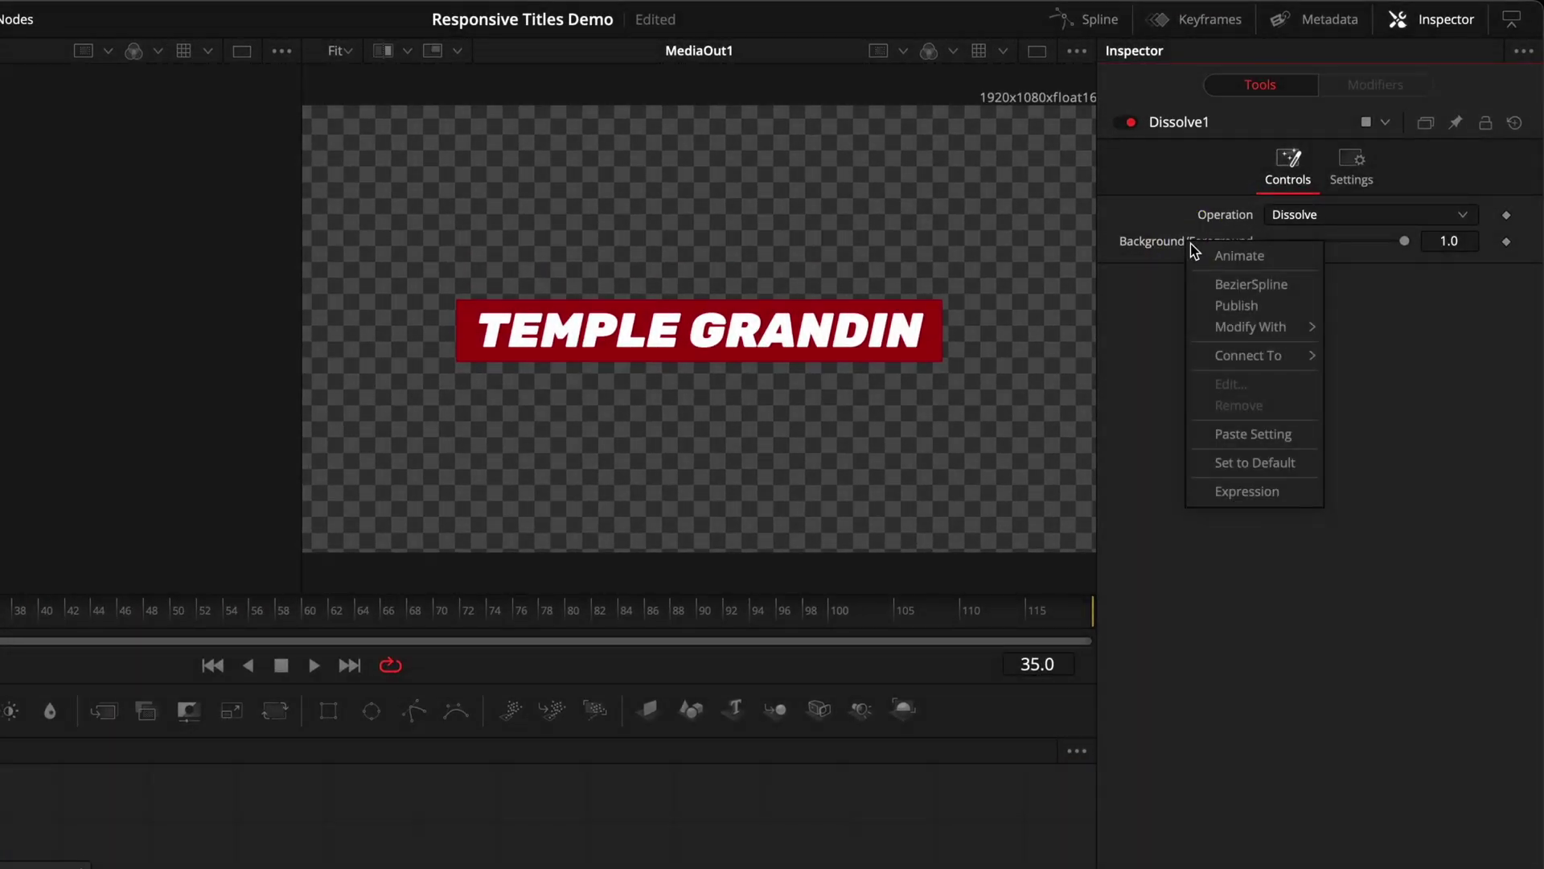
left_click(1247, 490)
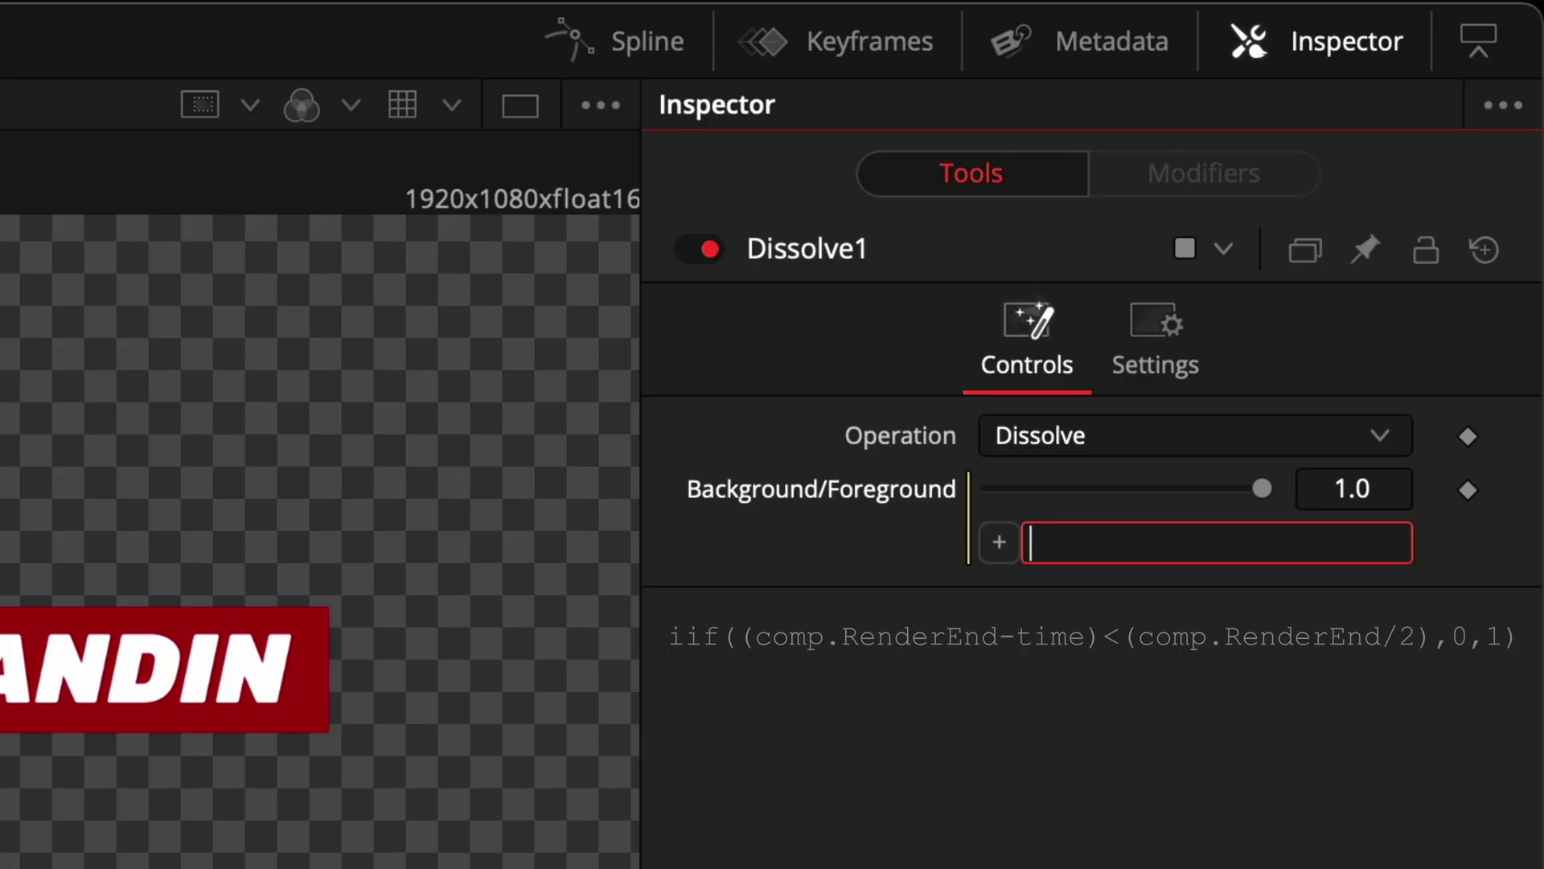
type("iif((comp.RenderEnd-time)<")
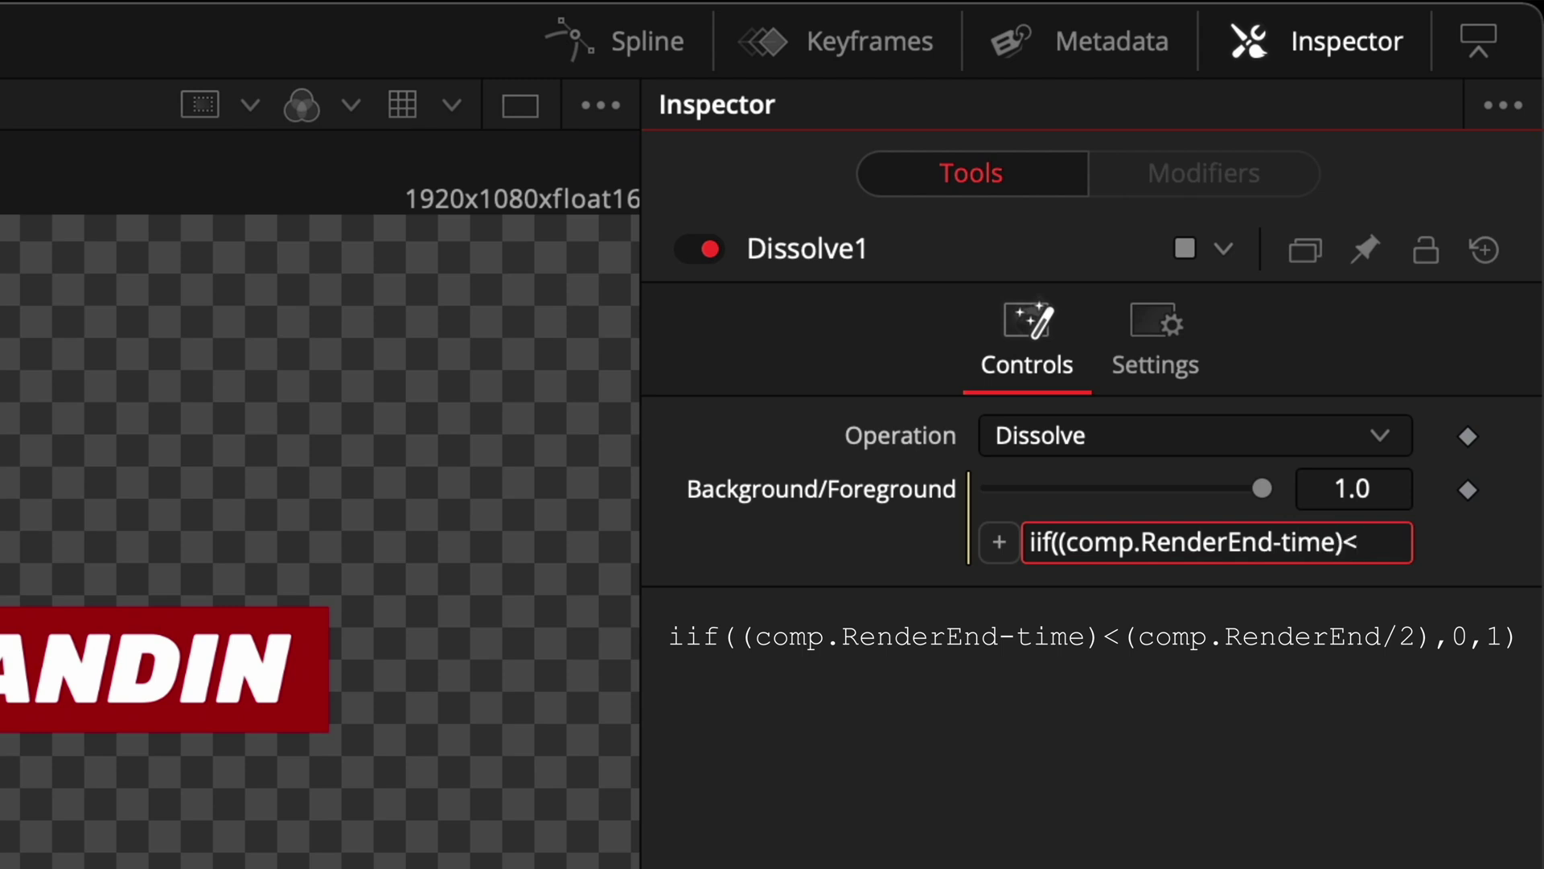
type("comp.Re")
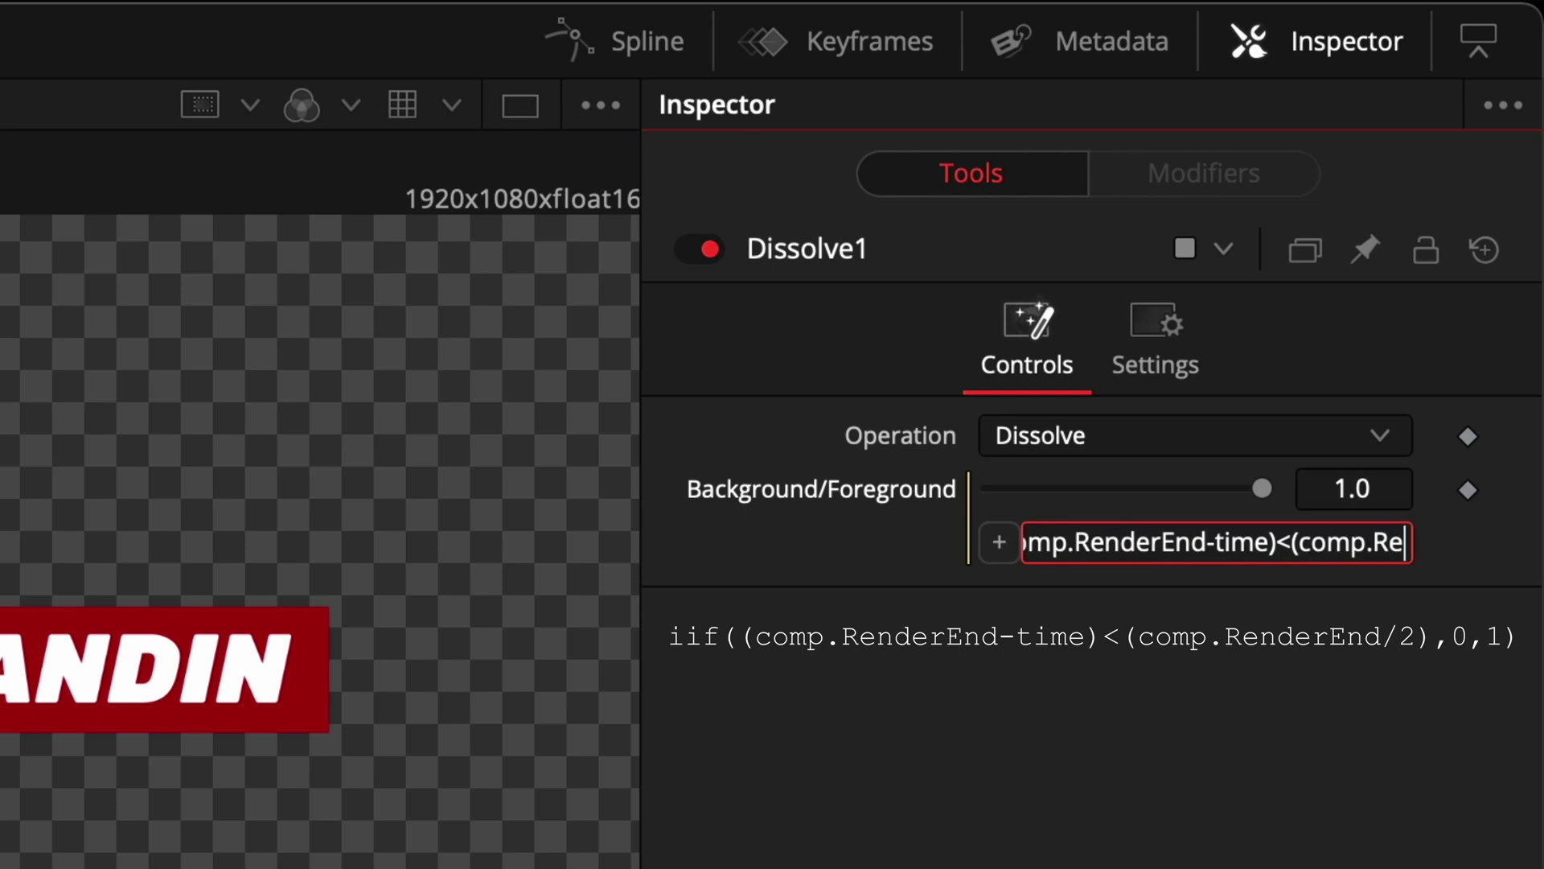
type("nderEnd/2")
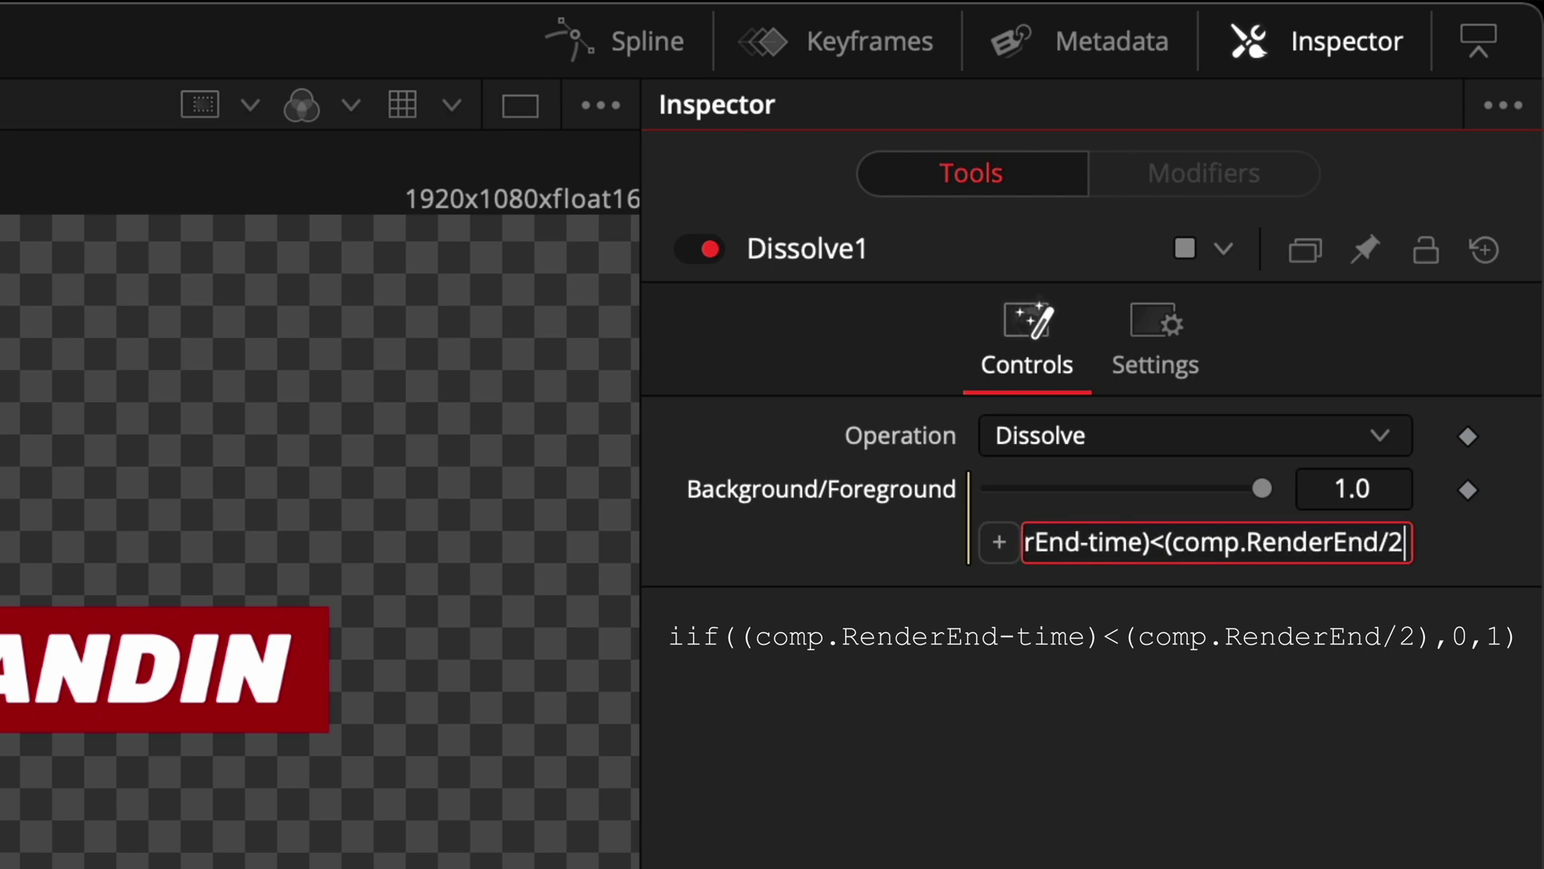
type(")")
type(",")
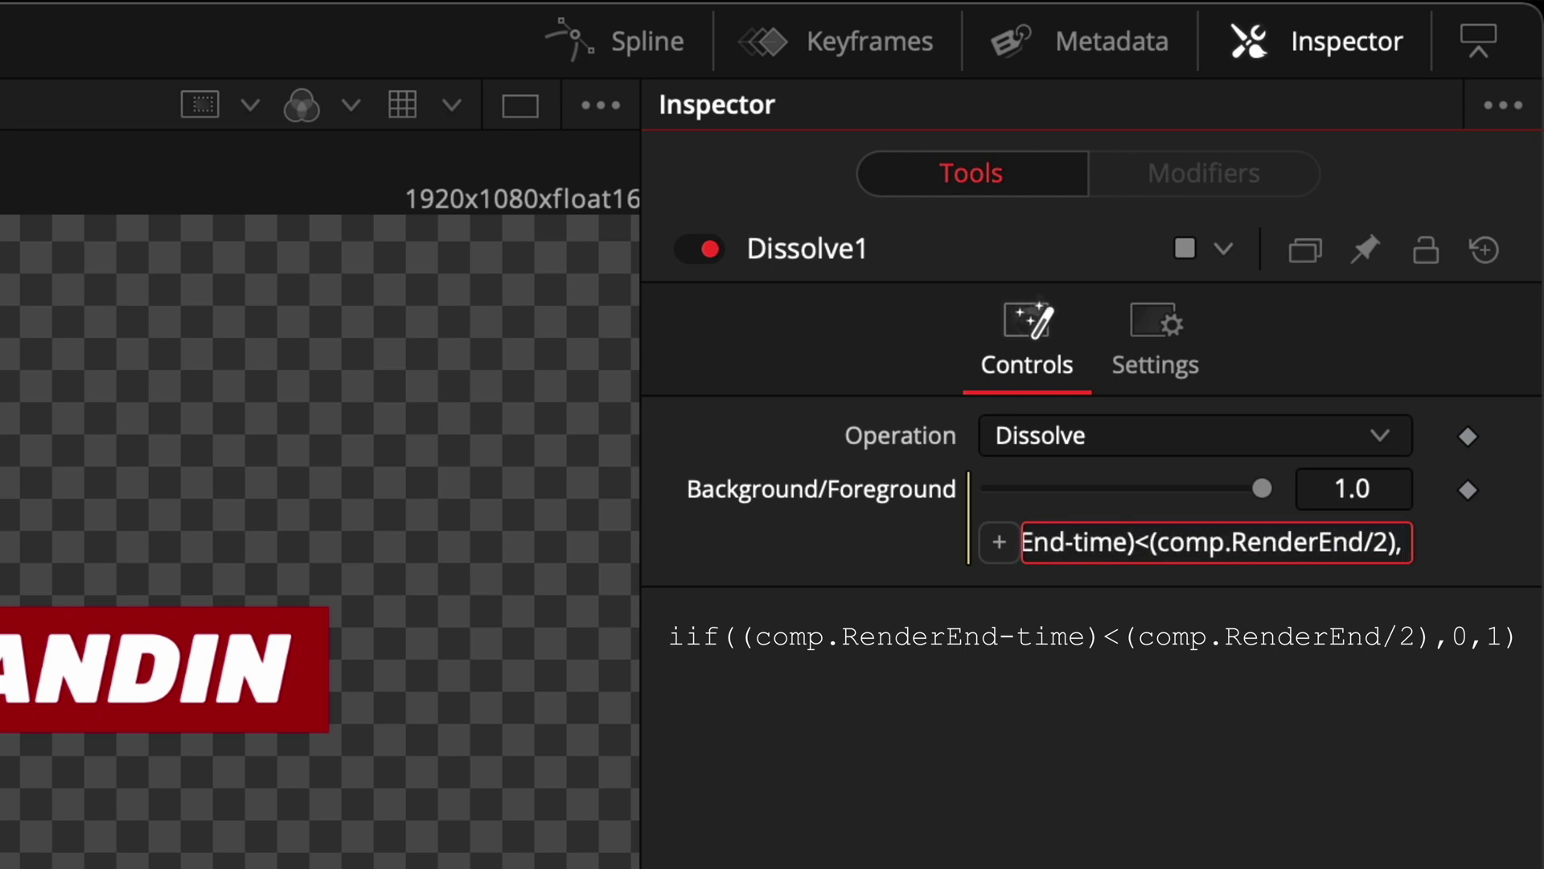
type("0,1)")
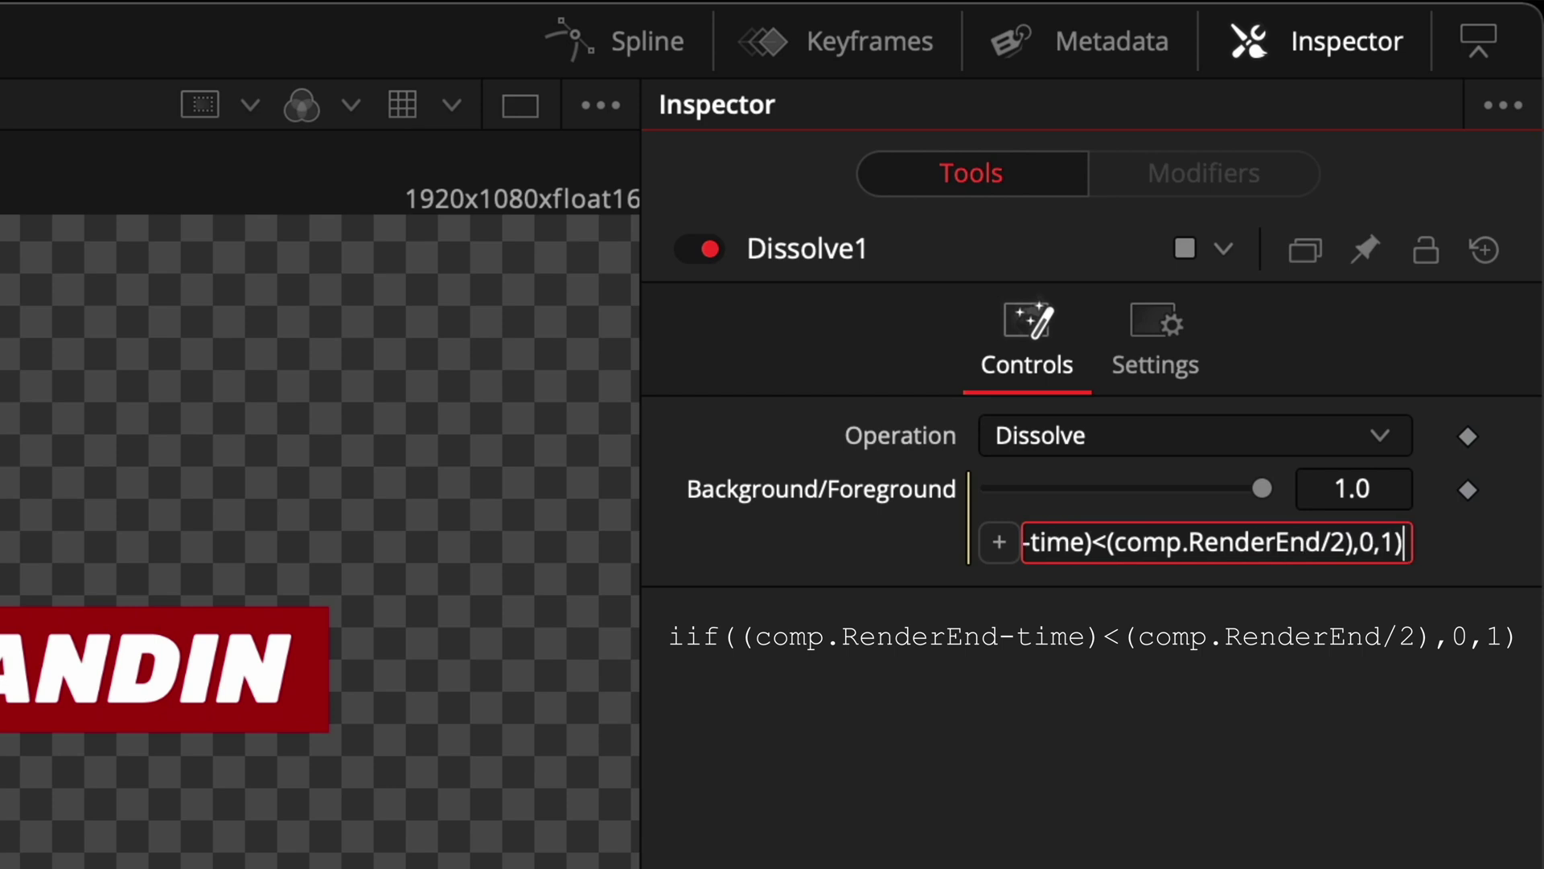
key("Return")
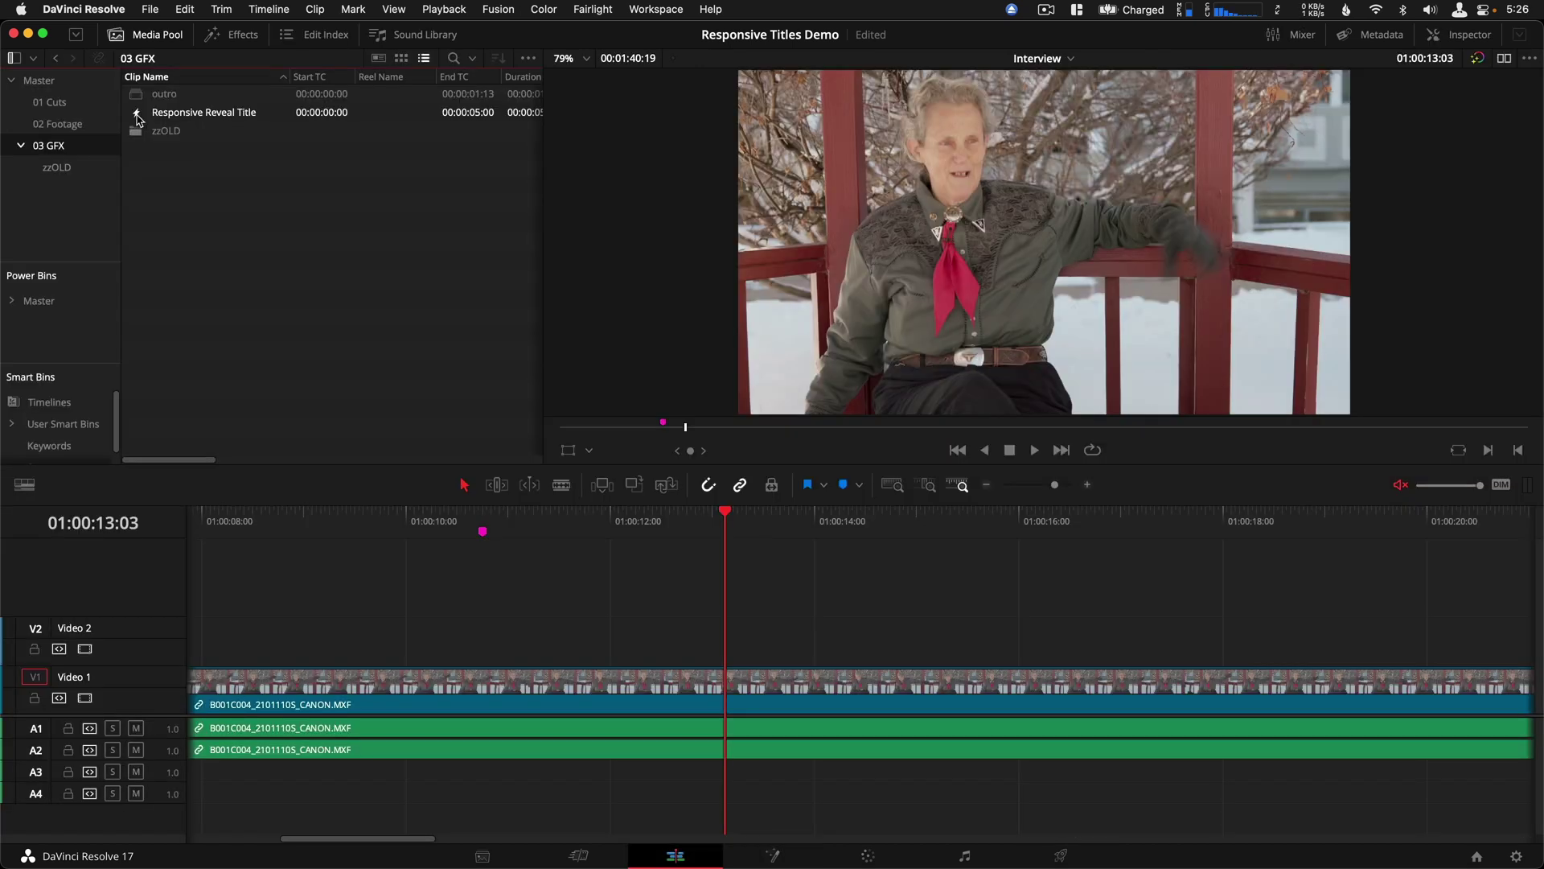
left_click_drag(137, 118, 417, 635)
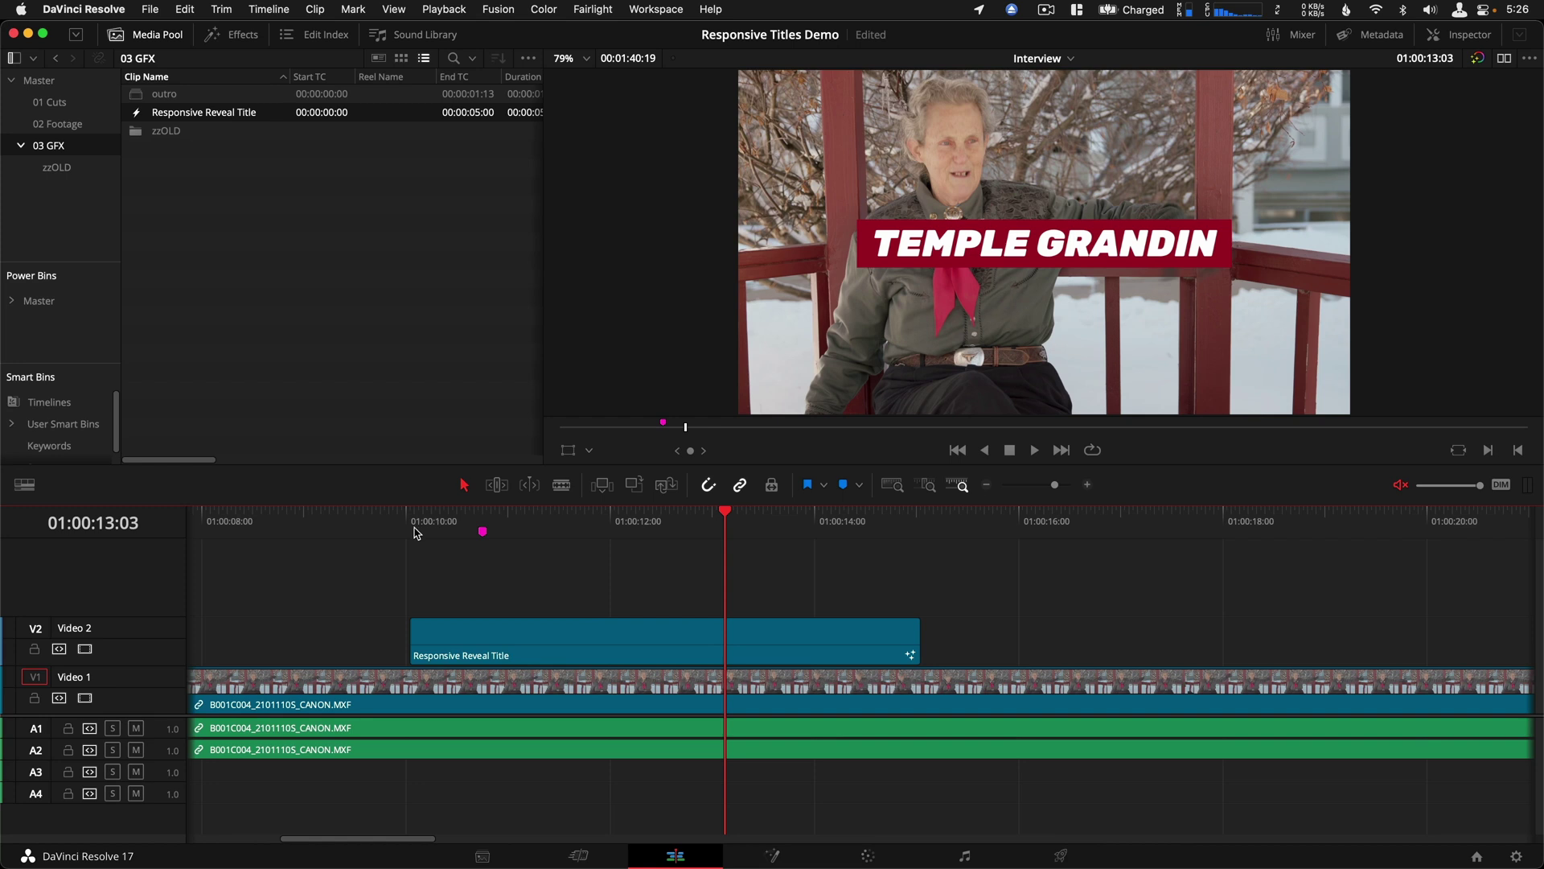
Step: Play the title over the interview, shorten the clip's end, and play it again
left_click(416, 533)
key("space")
left_click_drag(901, 643, 762, 643)
key("space")
key("space")
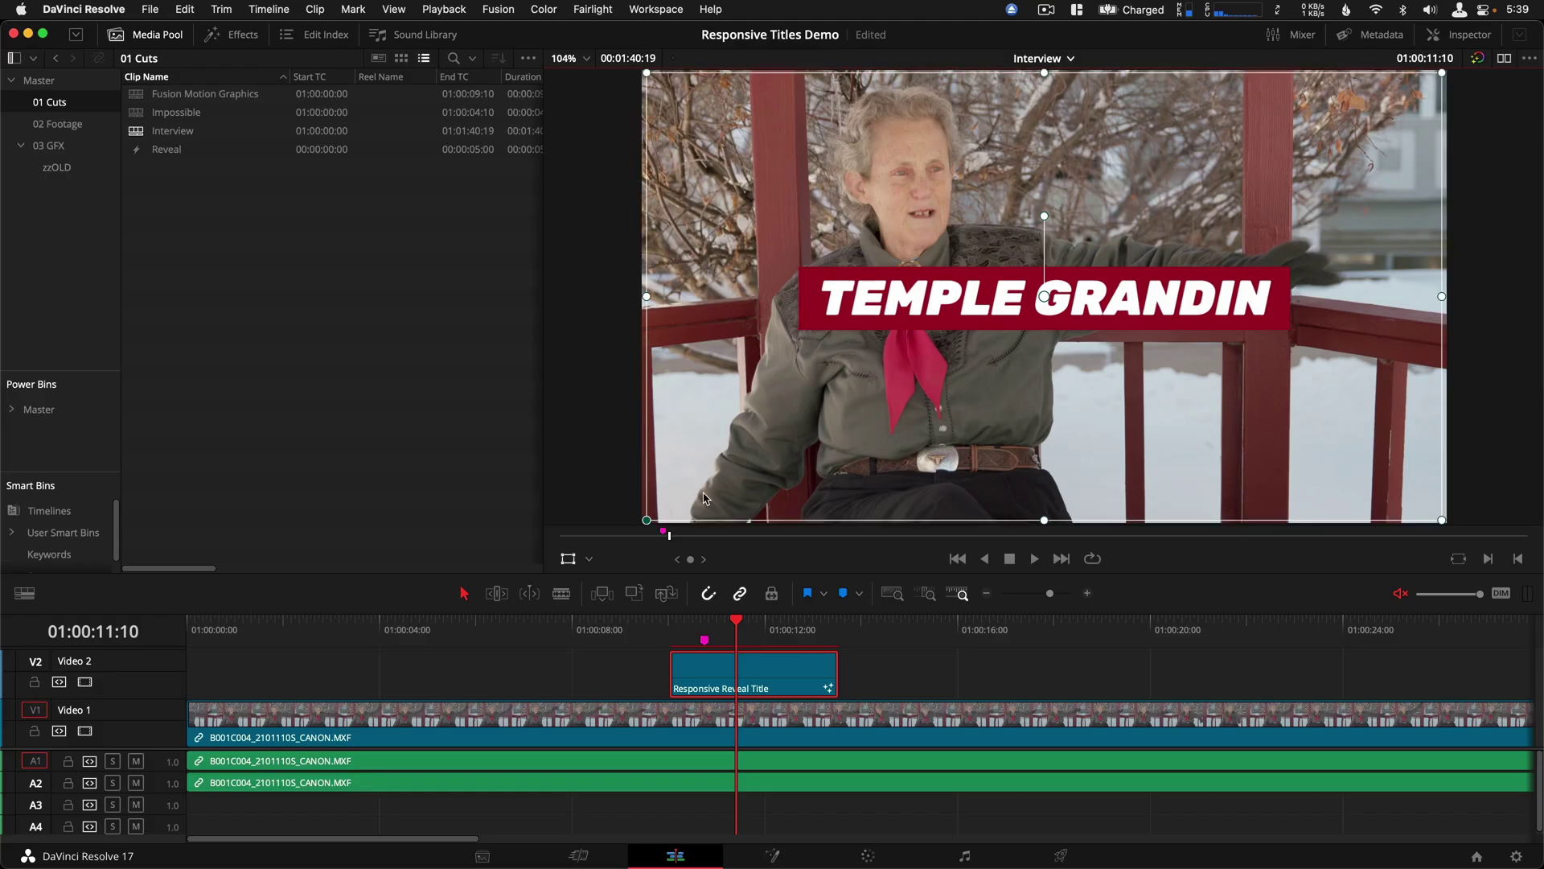
Step: Scale the TEMPLE GRANDIN title down in the viewer and move it up and right
left_click_drag(649, 519, 827, 418)
left_click_drag(1044, 310, 1135, 165)
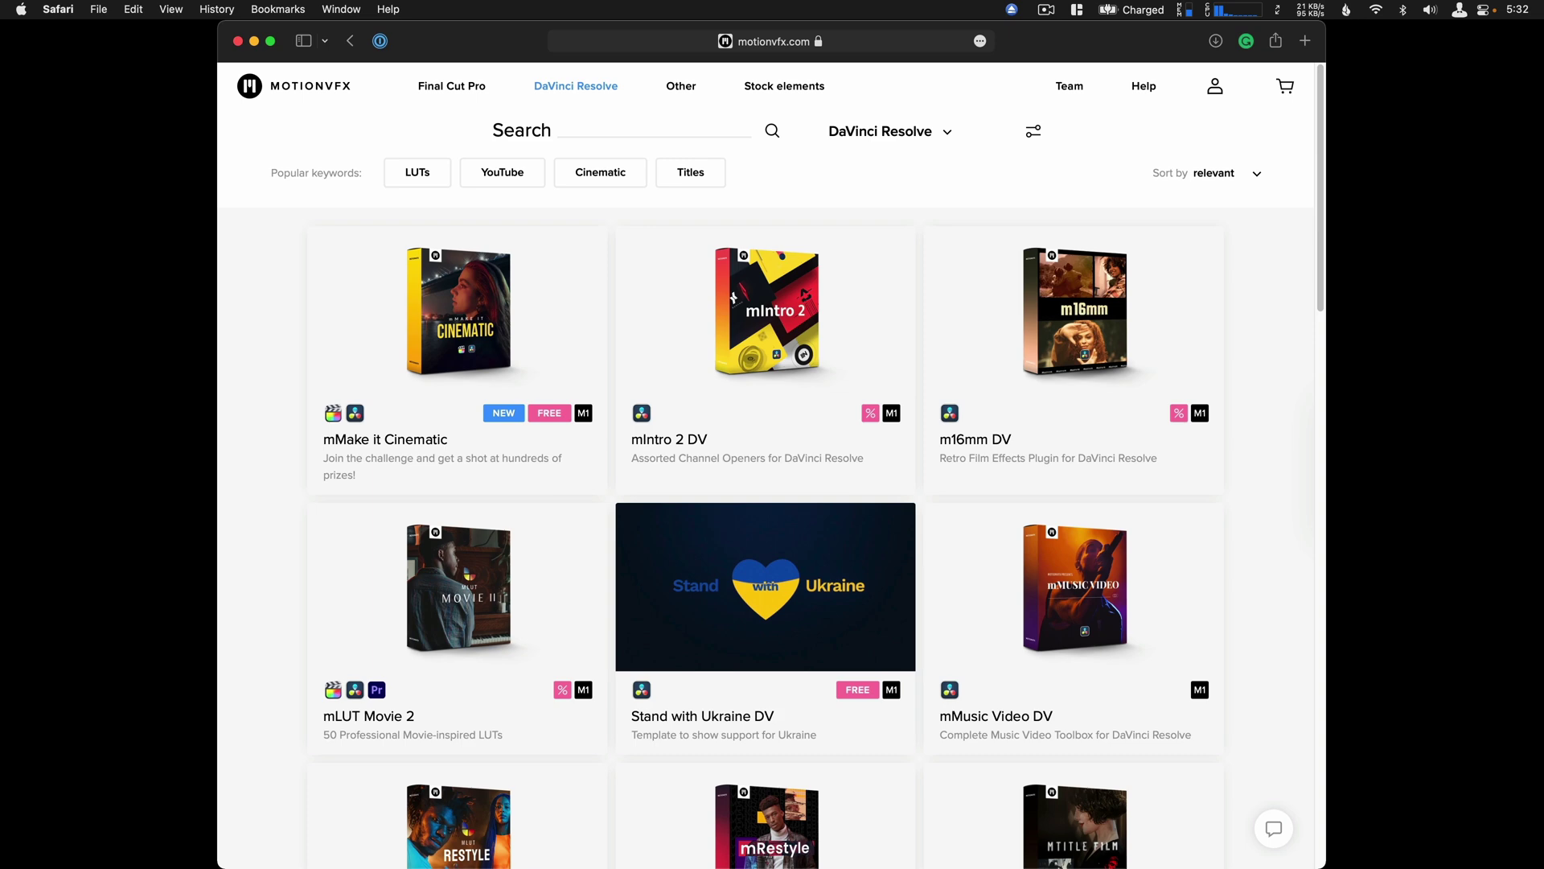
scroll(772, 482, "down", 6)
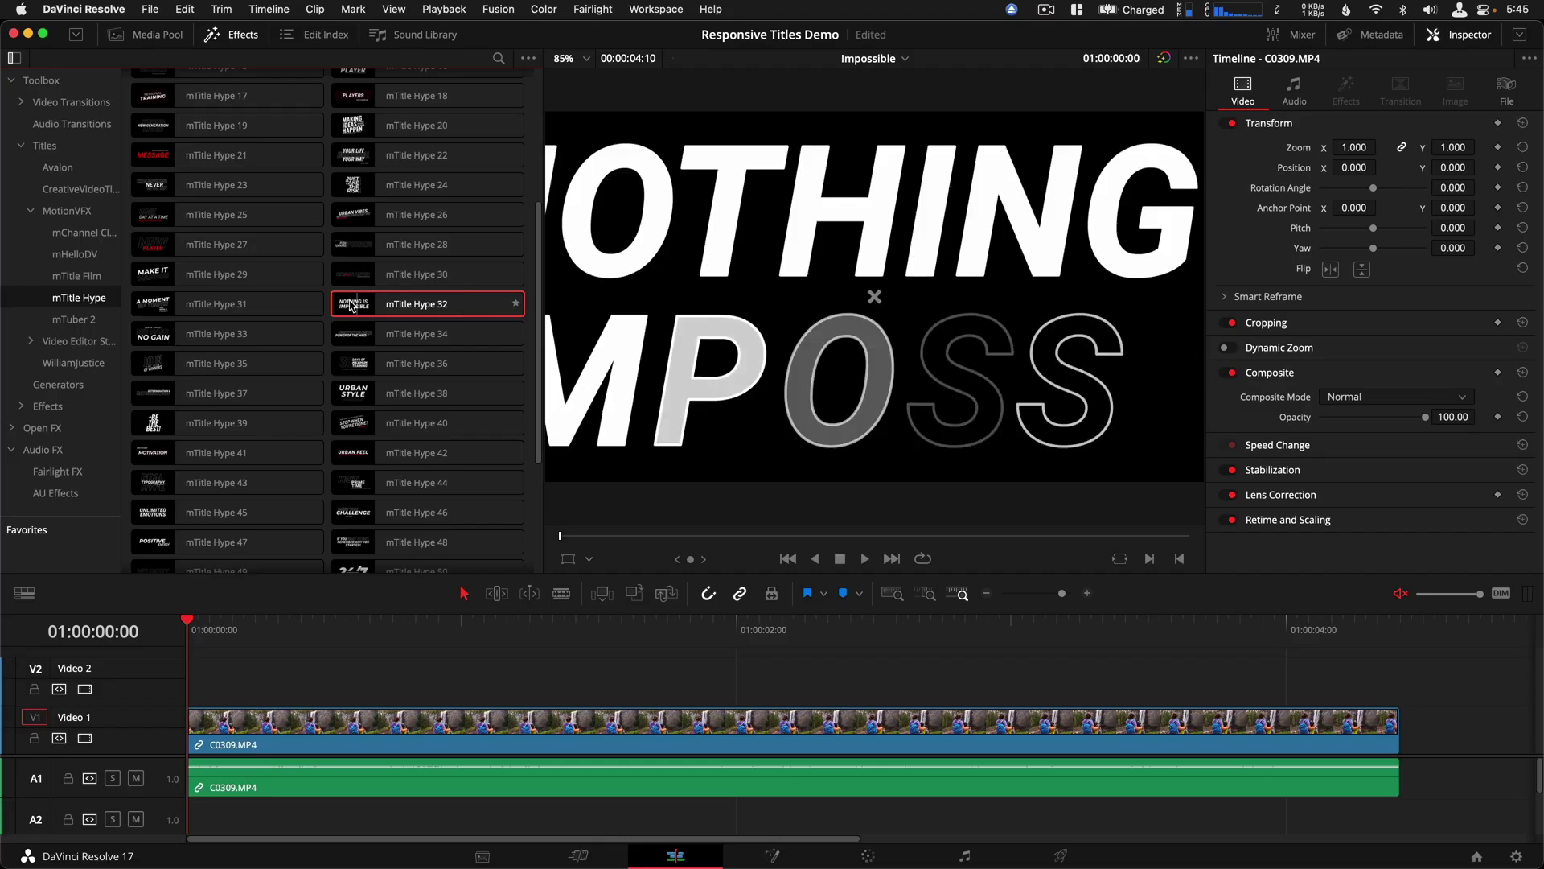
Step: Add mTitle Hype 32 to V2 over C0309.MP4, trim it to end with the footage, and play
left_click_drag(428, 304, 265, 664)
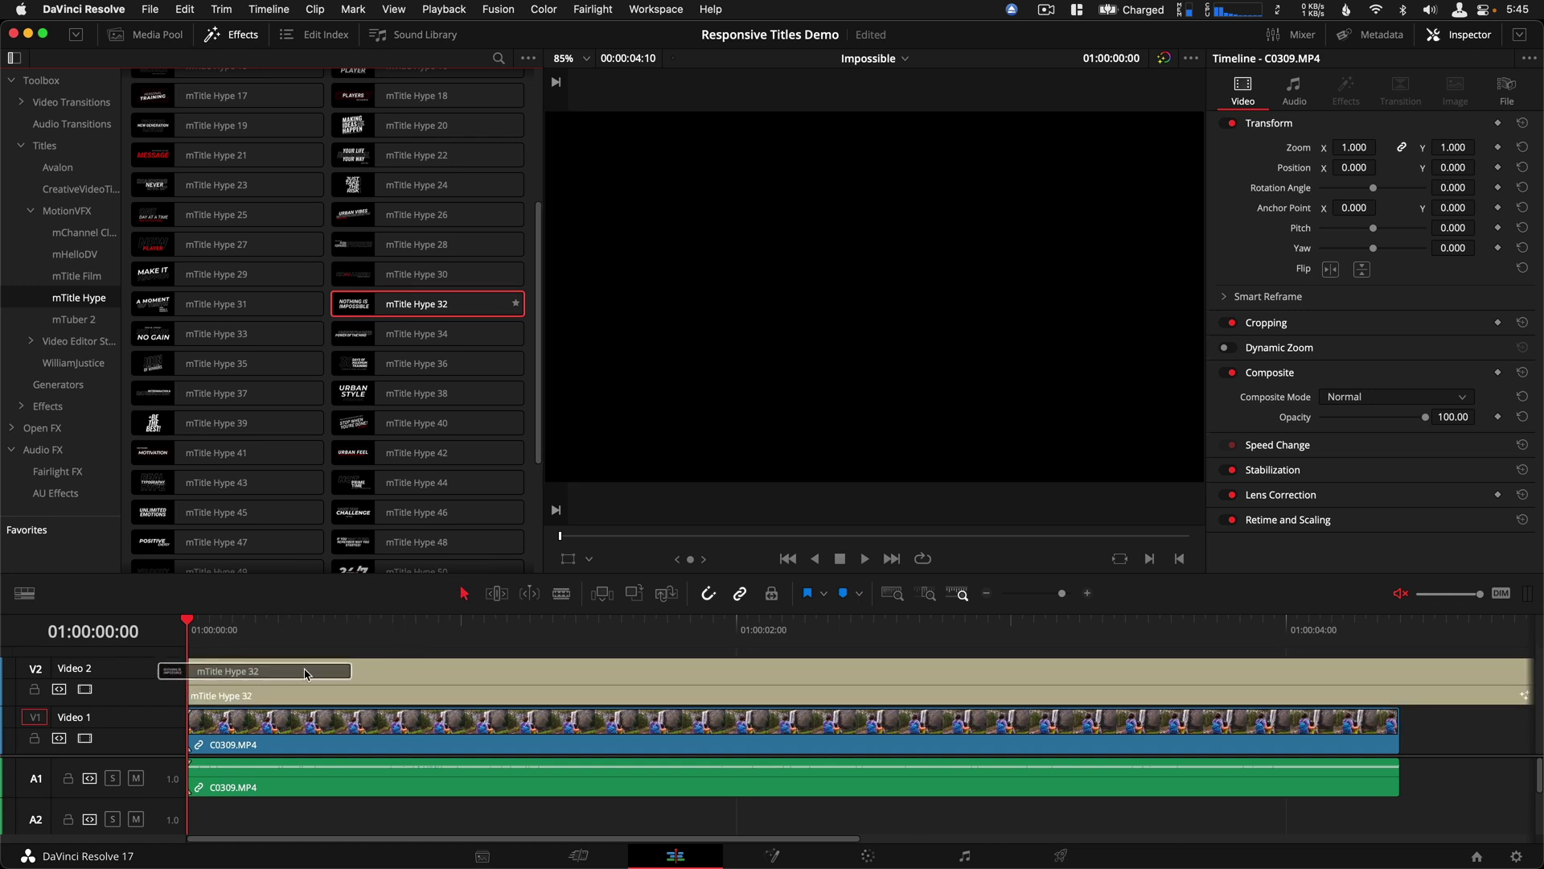
left_click(1285, 626)
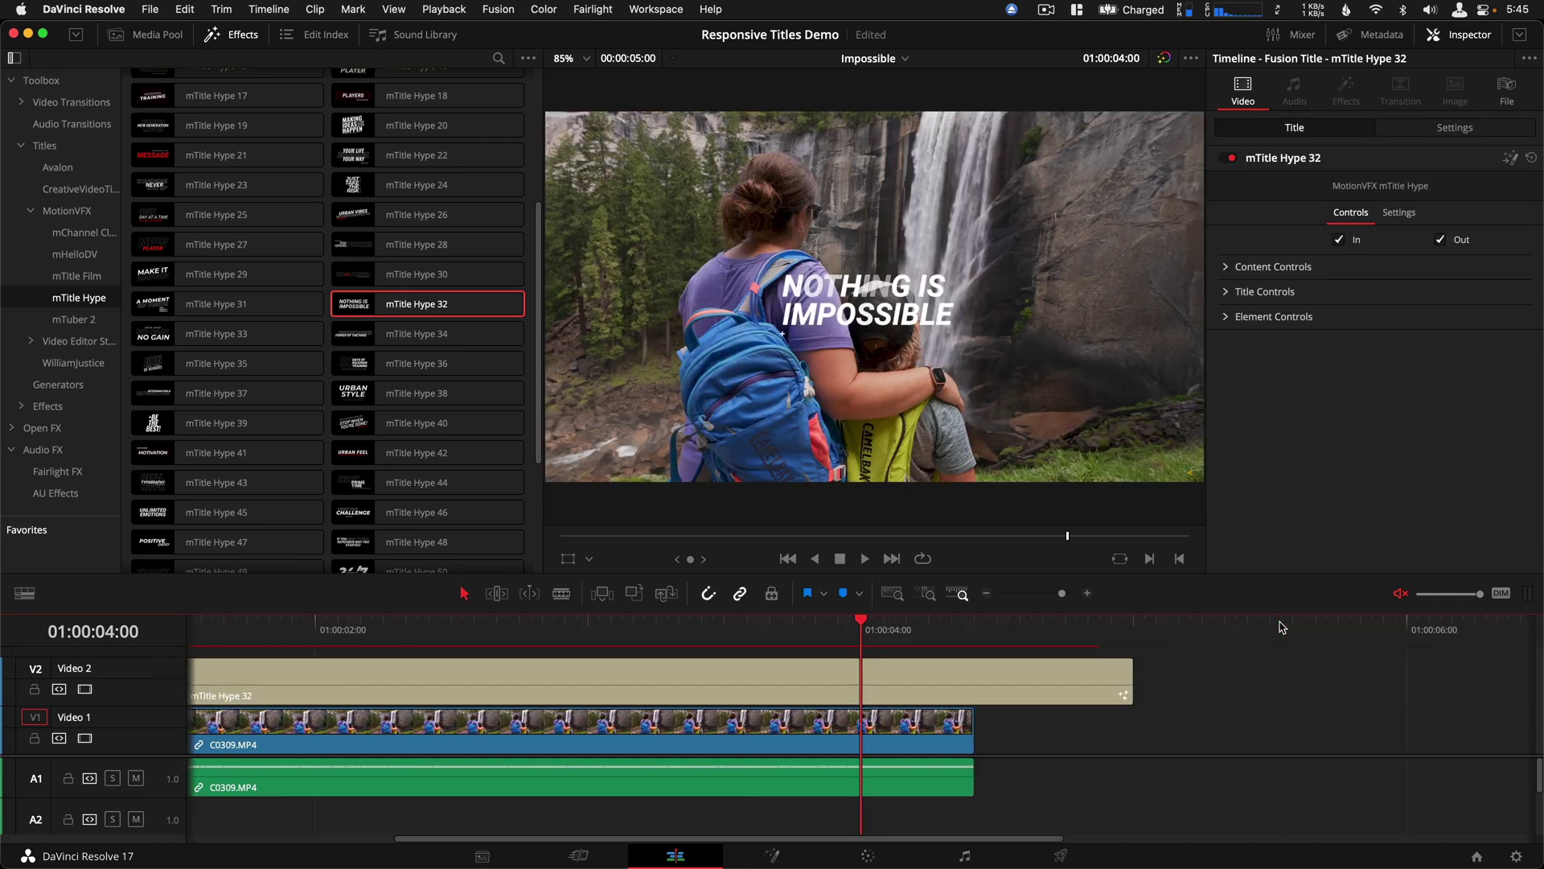
left_click_drag(1130, 670, 973, 670)
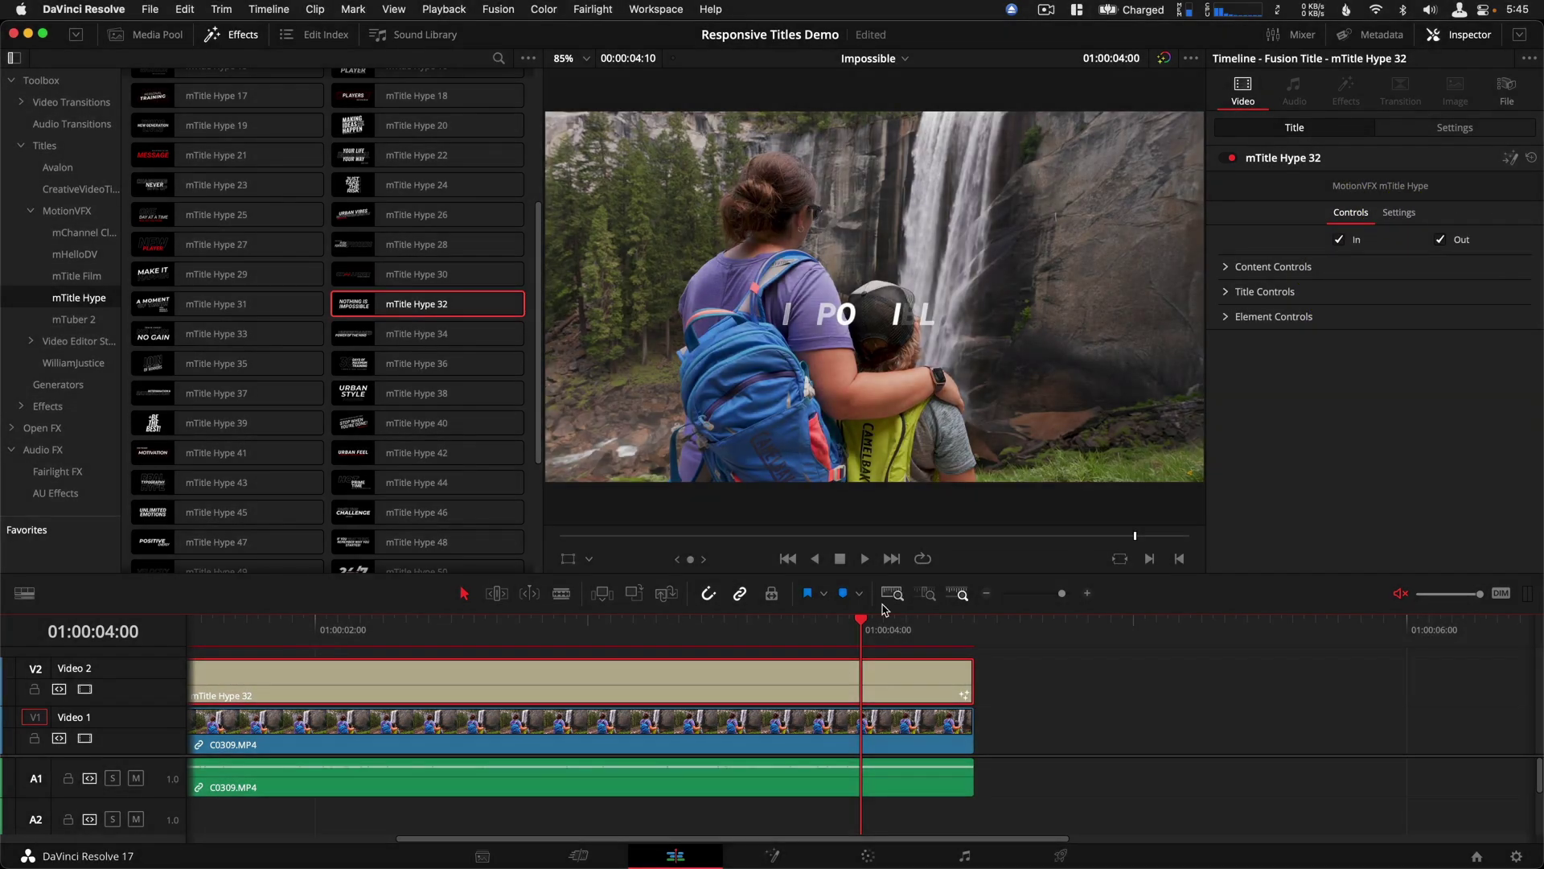
left_click(892, 594)
key("Home")
key("space")
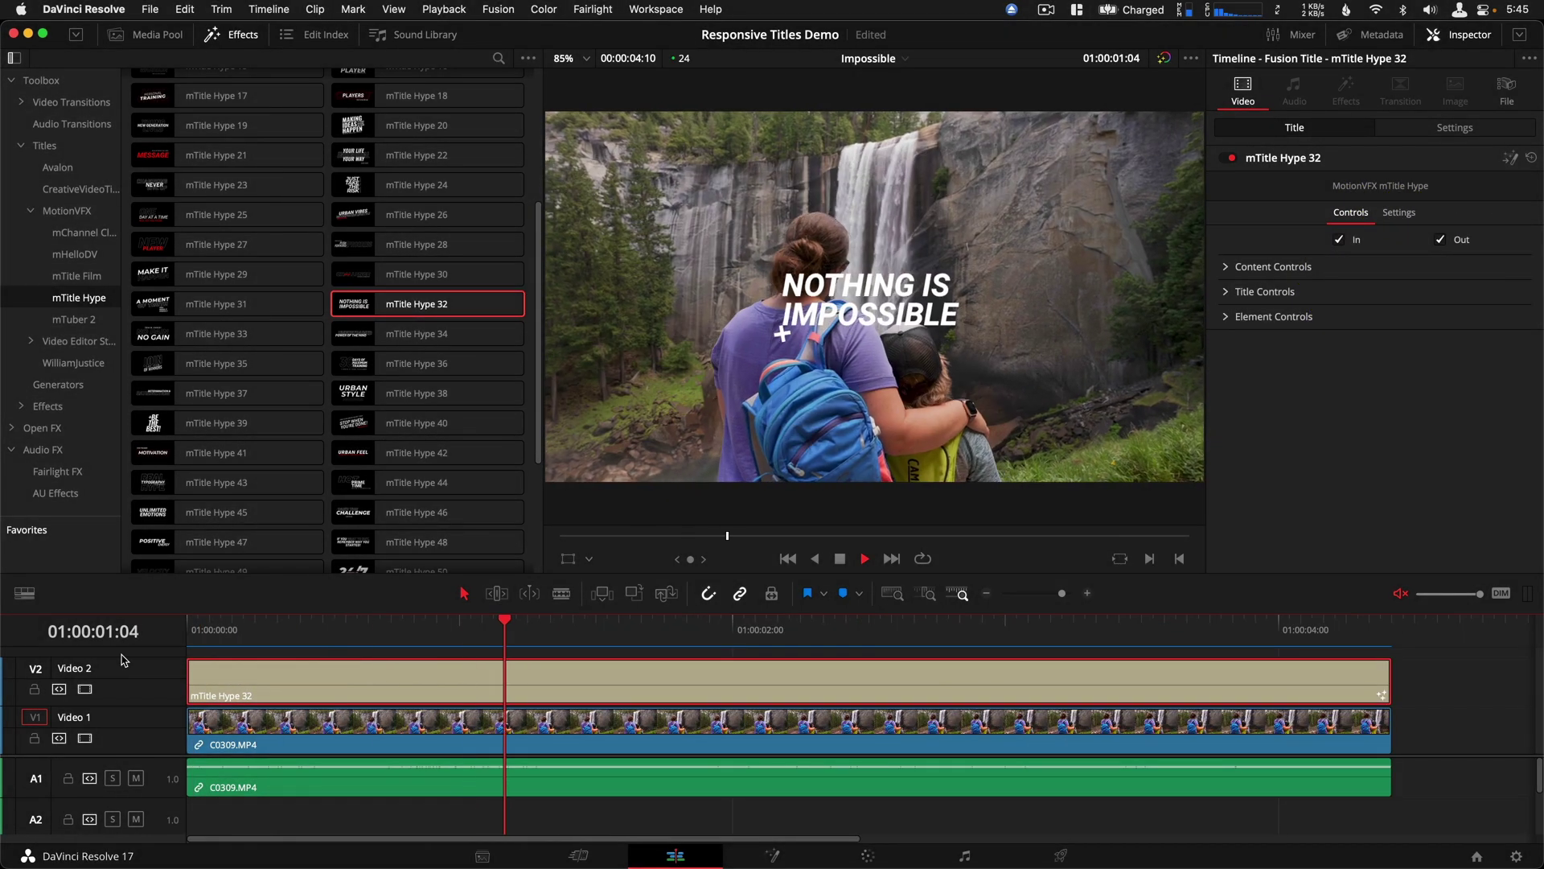